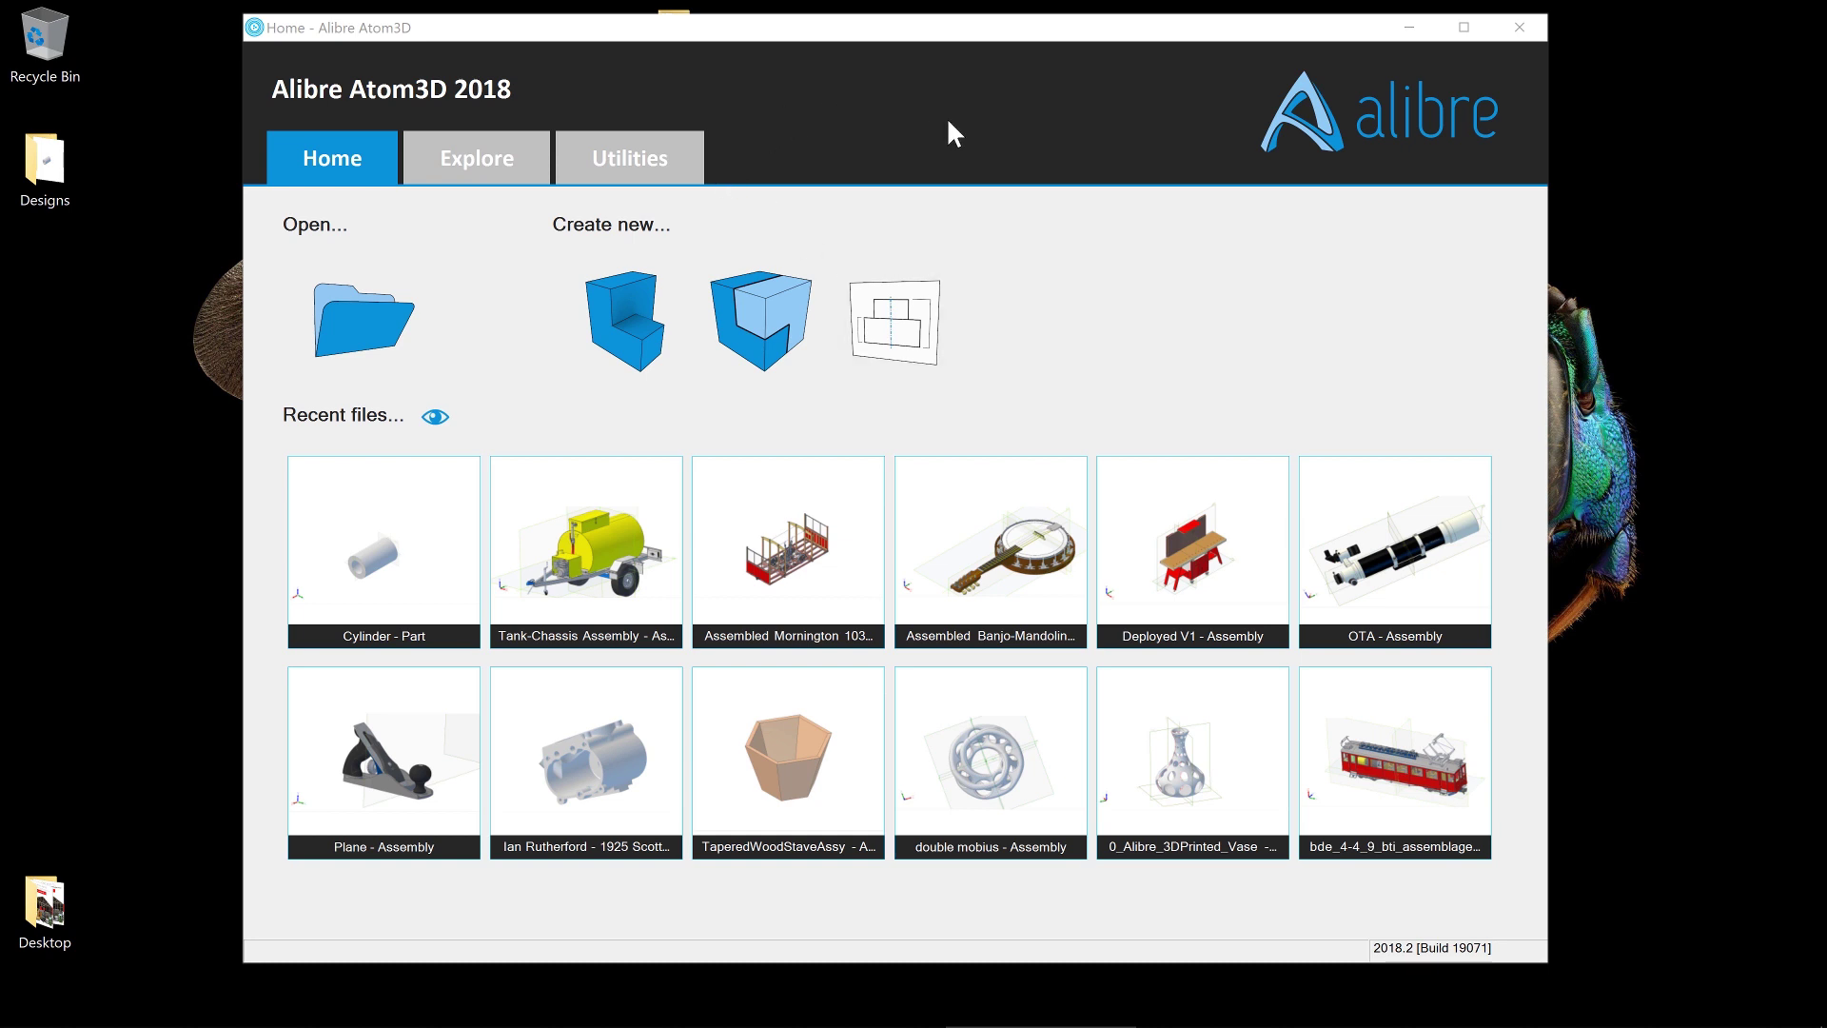
Create a new part and start a 2D sketch on the XY-Plane.
{"action": "left_click", "coordinate": [632, 313]}
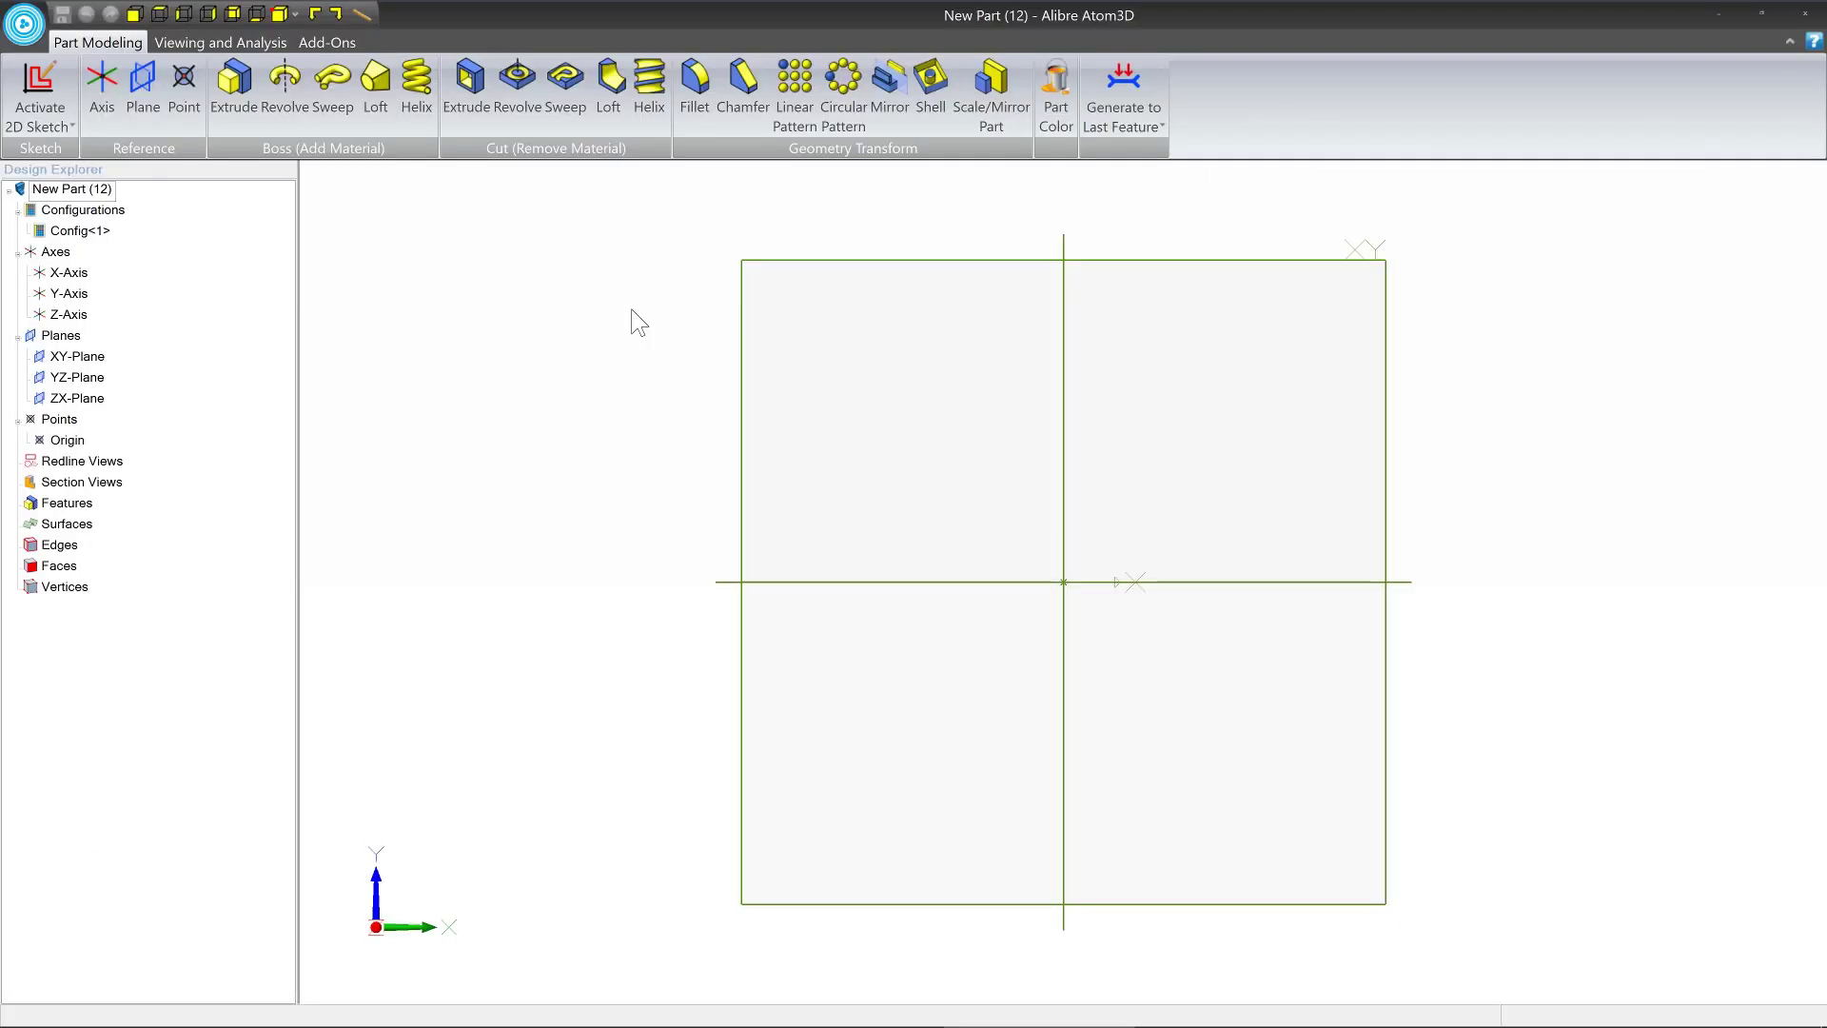
{"action": "middle_click_drag", "start_coordinate": [929, 379], "coordinate": [864, 380]}
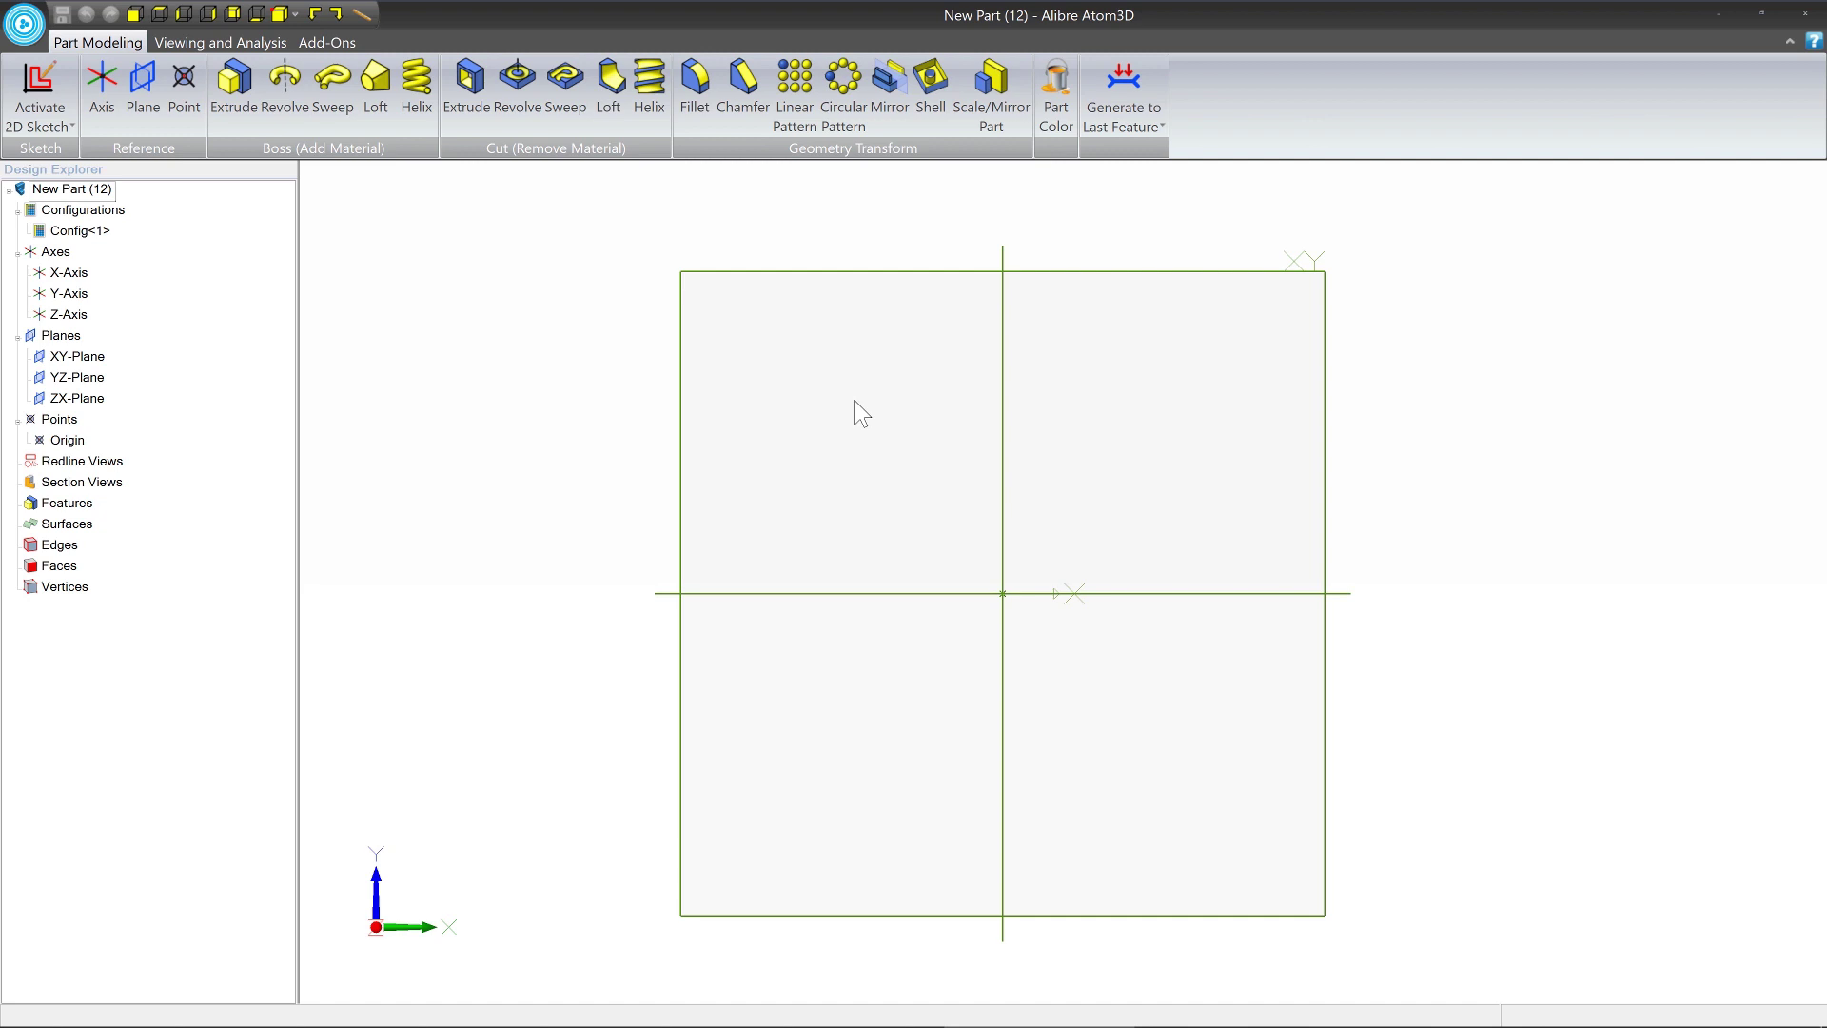
{"action": "middle_click_drag", "start_coordinate": [902, 425], "coordinate": [849, 416]}
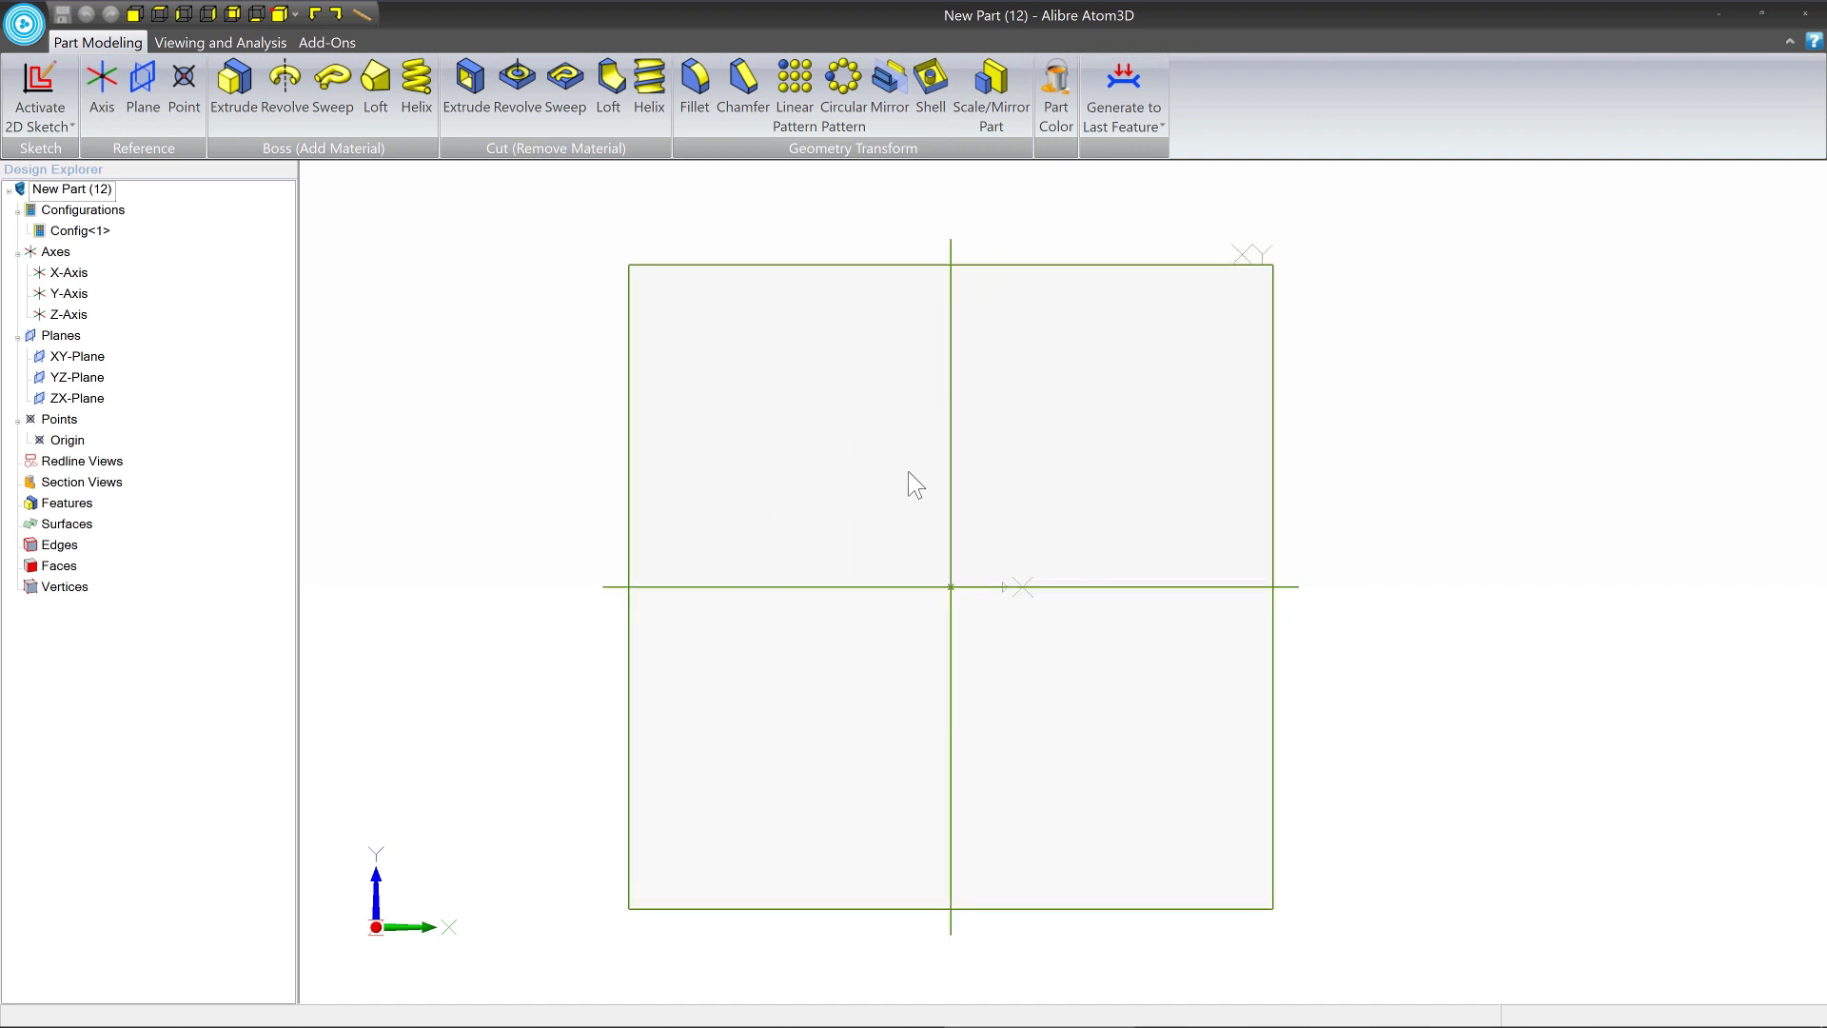
{"action": "left_click", "coordinate": [808, 273]}
{"action": "key", "text": "ctrl+i"}
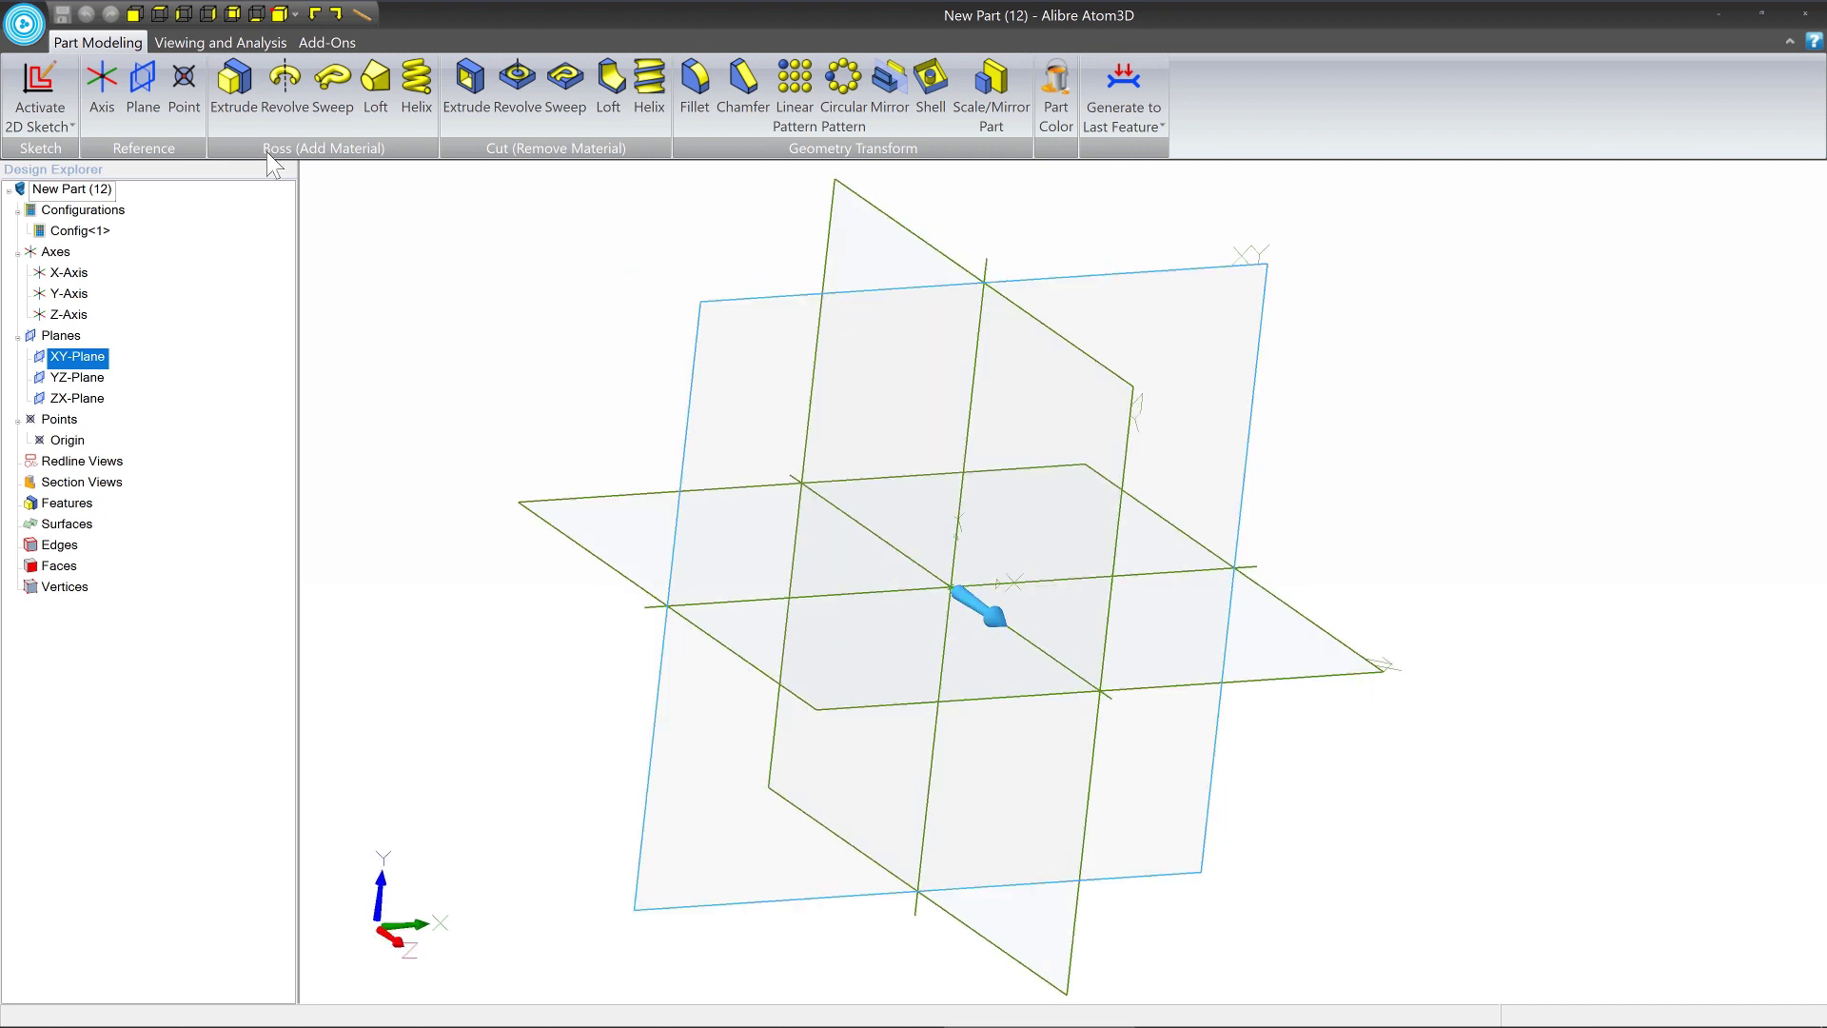
{"action": "left_click", "coordinate": [38, 90]}
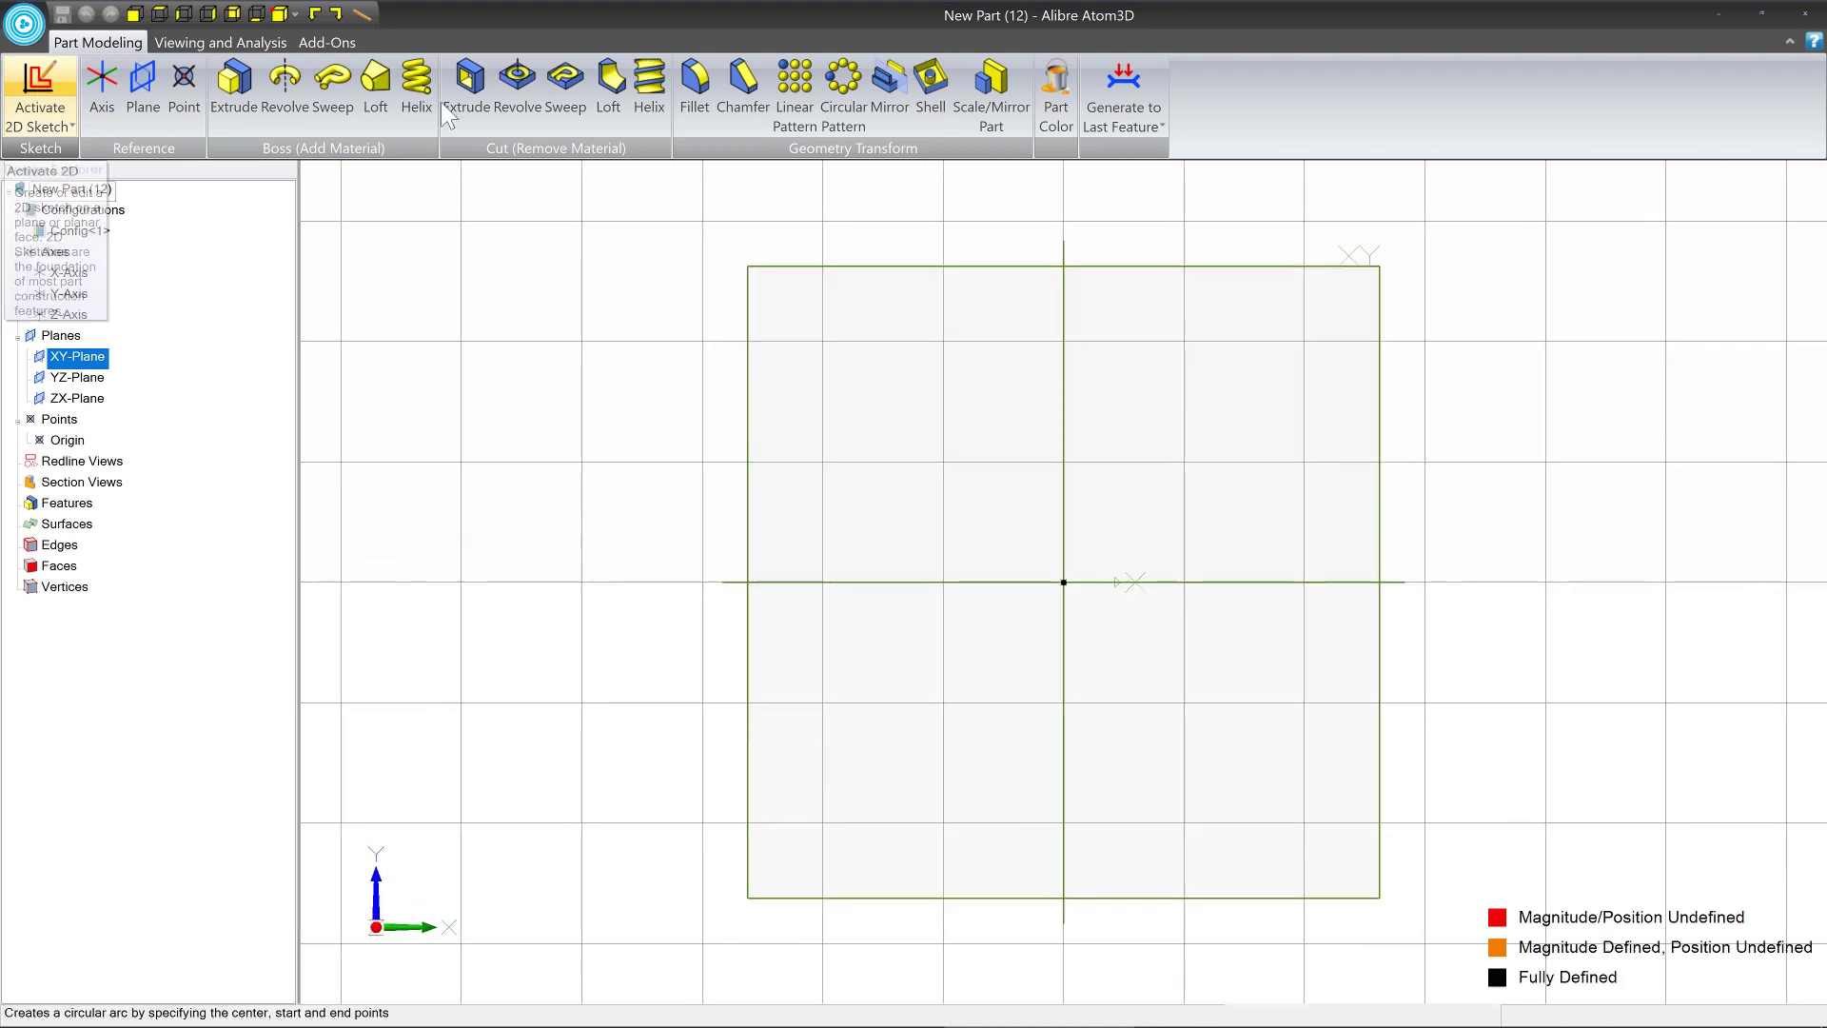
Sketch a circle centred on the origin with a diameter of .5 inch.
{"action": "middle_click_drag", "start_coordinate": [926, 448], "coordinate": [815, 425]}
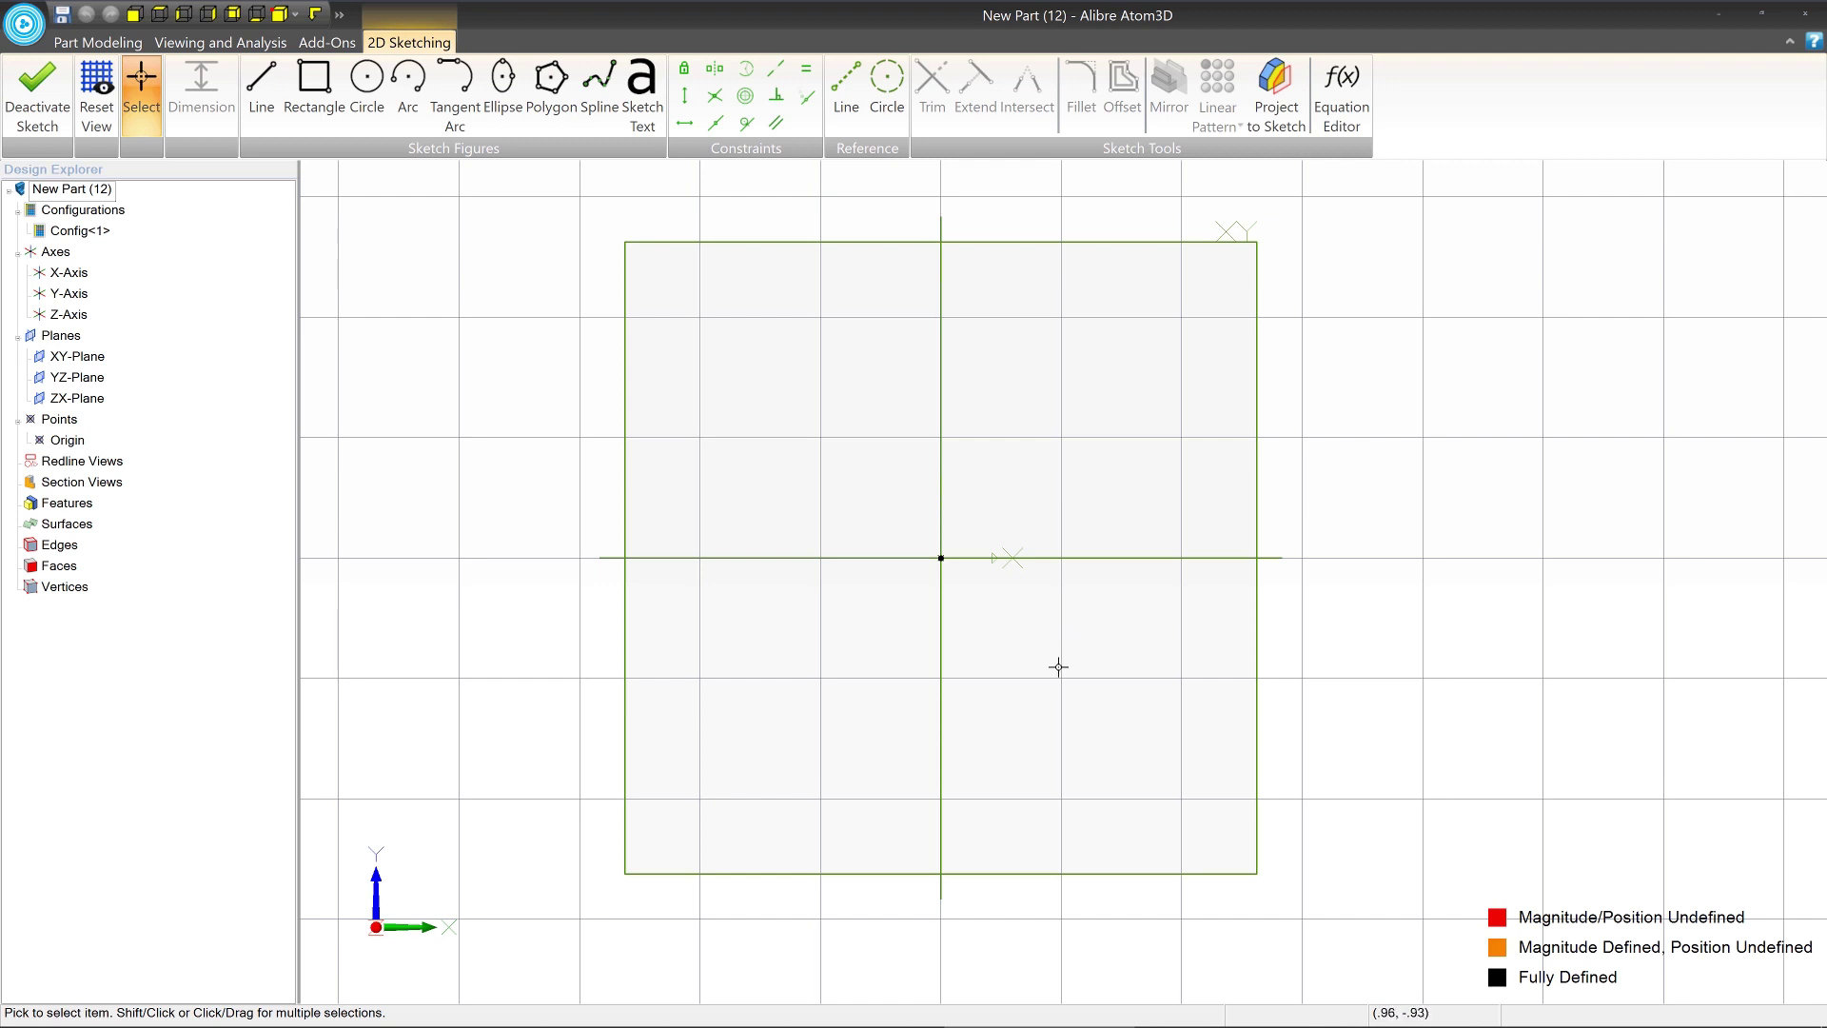
{"action": "scroll", "coordinate": [983, 527], "scroll_direction": "up", "scroll_amount": 1}
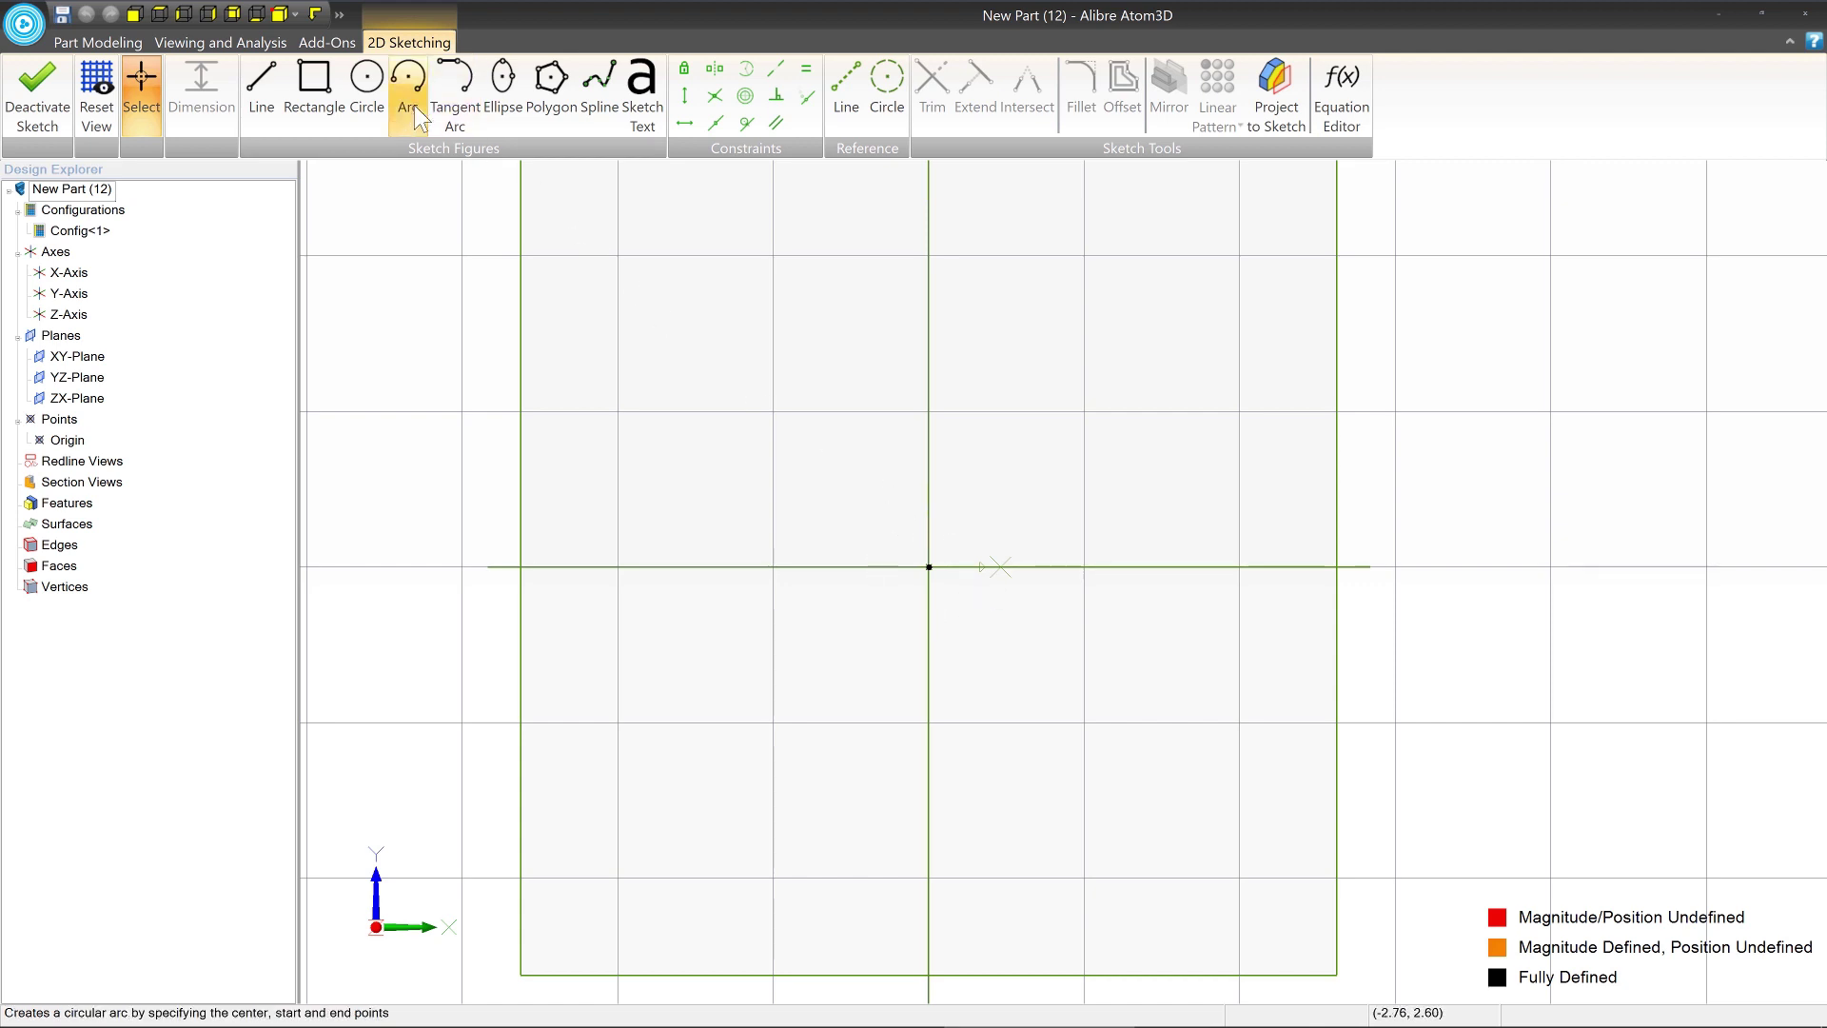
{"action": "left_click", "coordinate": [365, 83]}
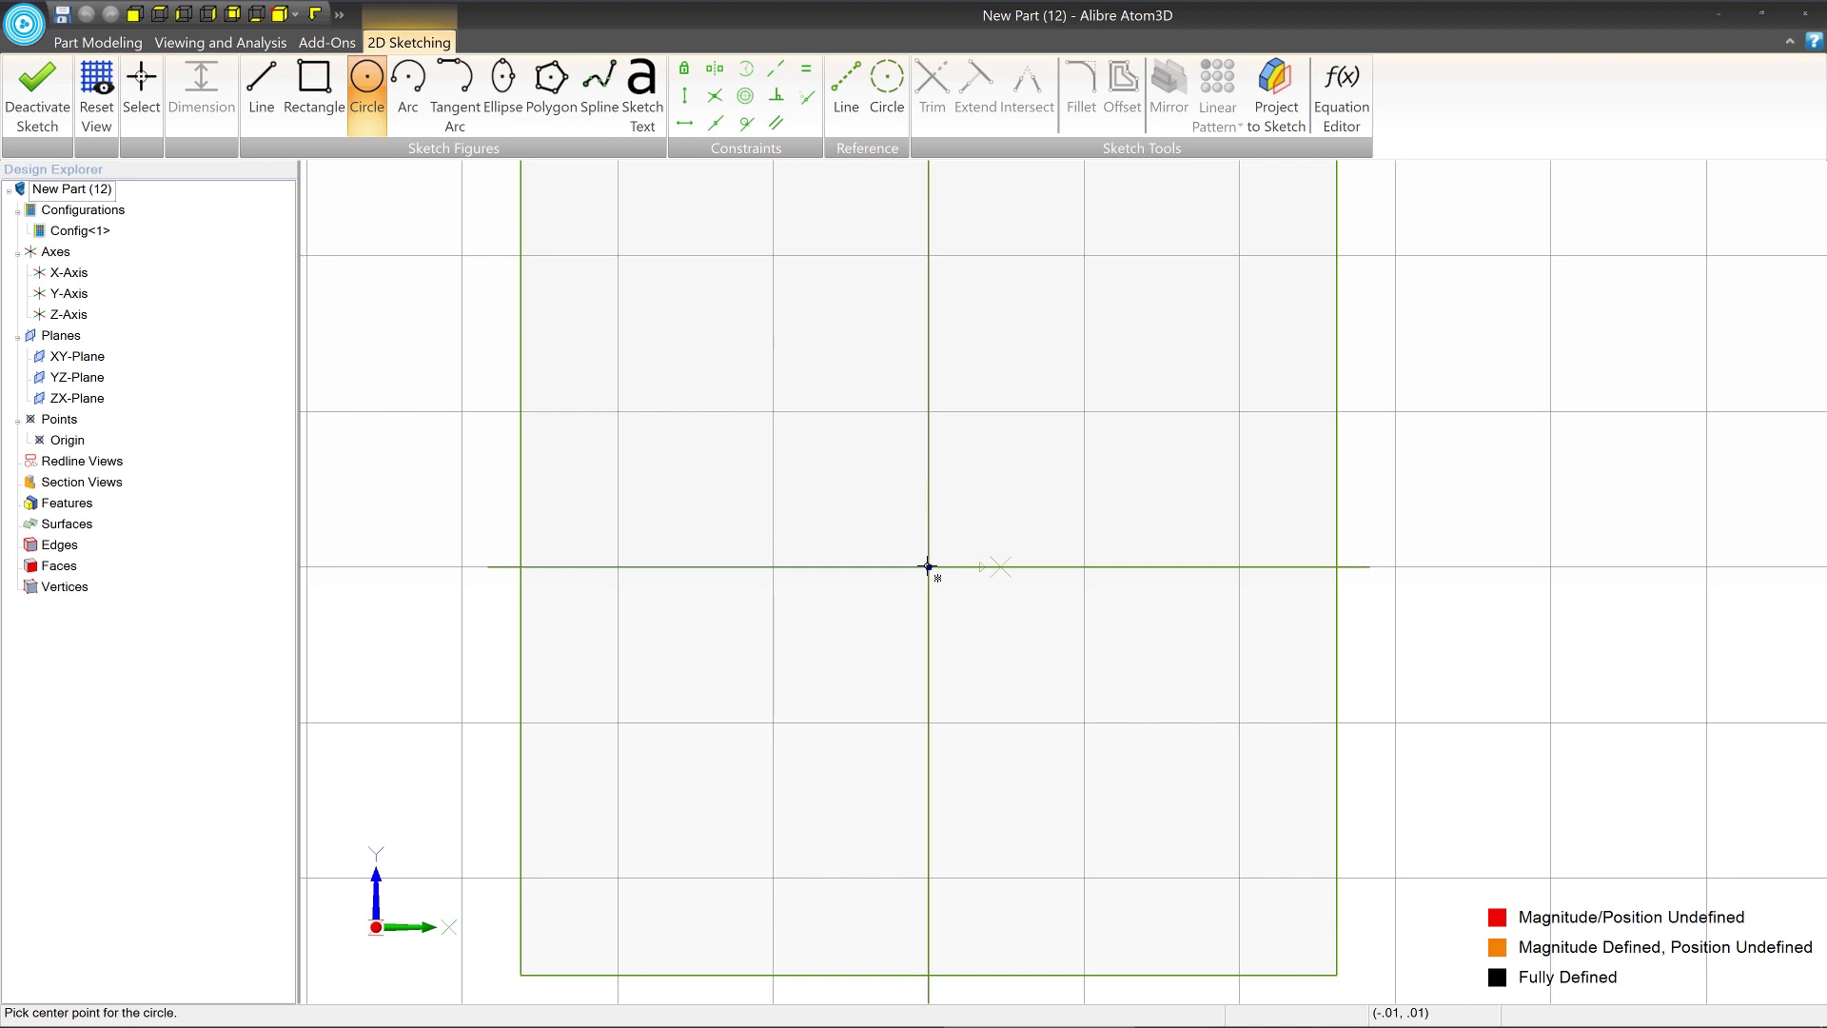
{"action": "left_click", "coordinate": [929, 567]}
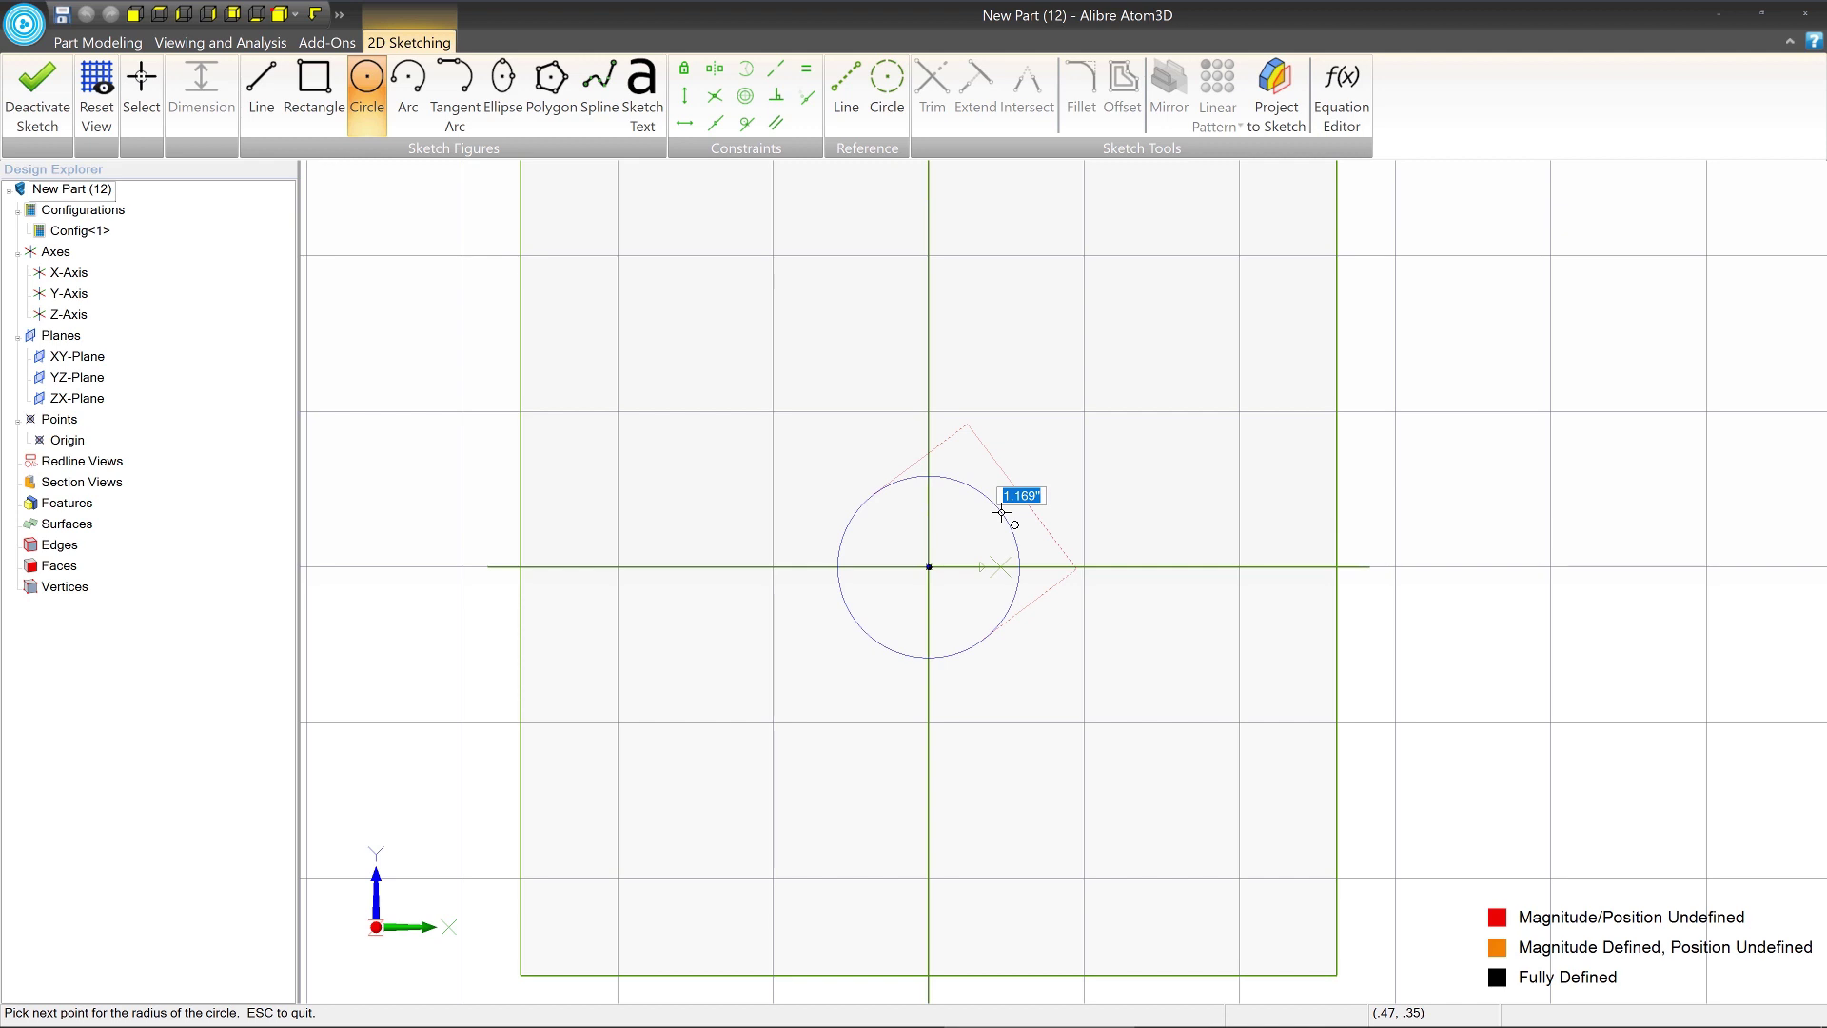
{"action": "type", "text": ".5"}
{"action": "key", "text": "Return"}
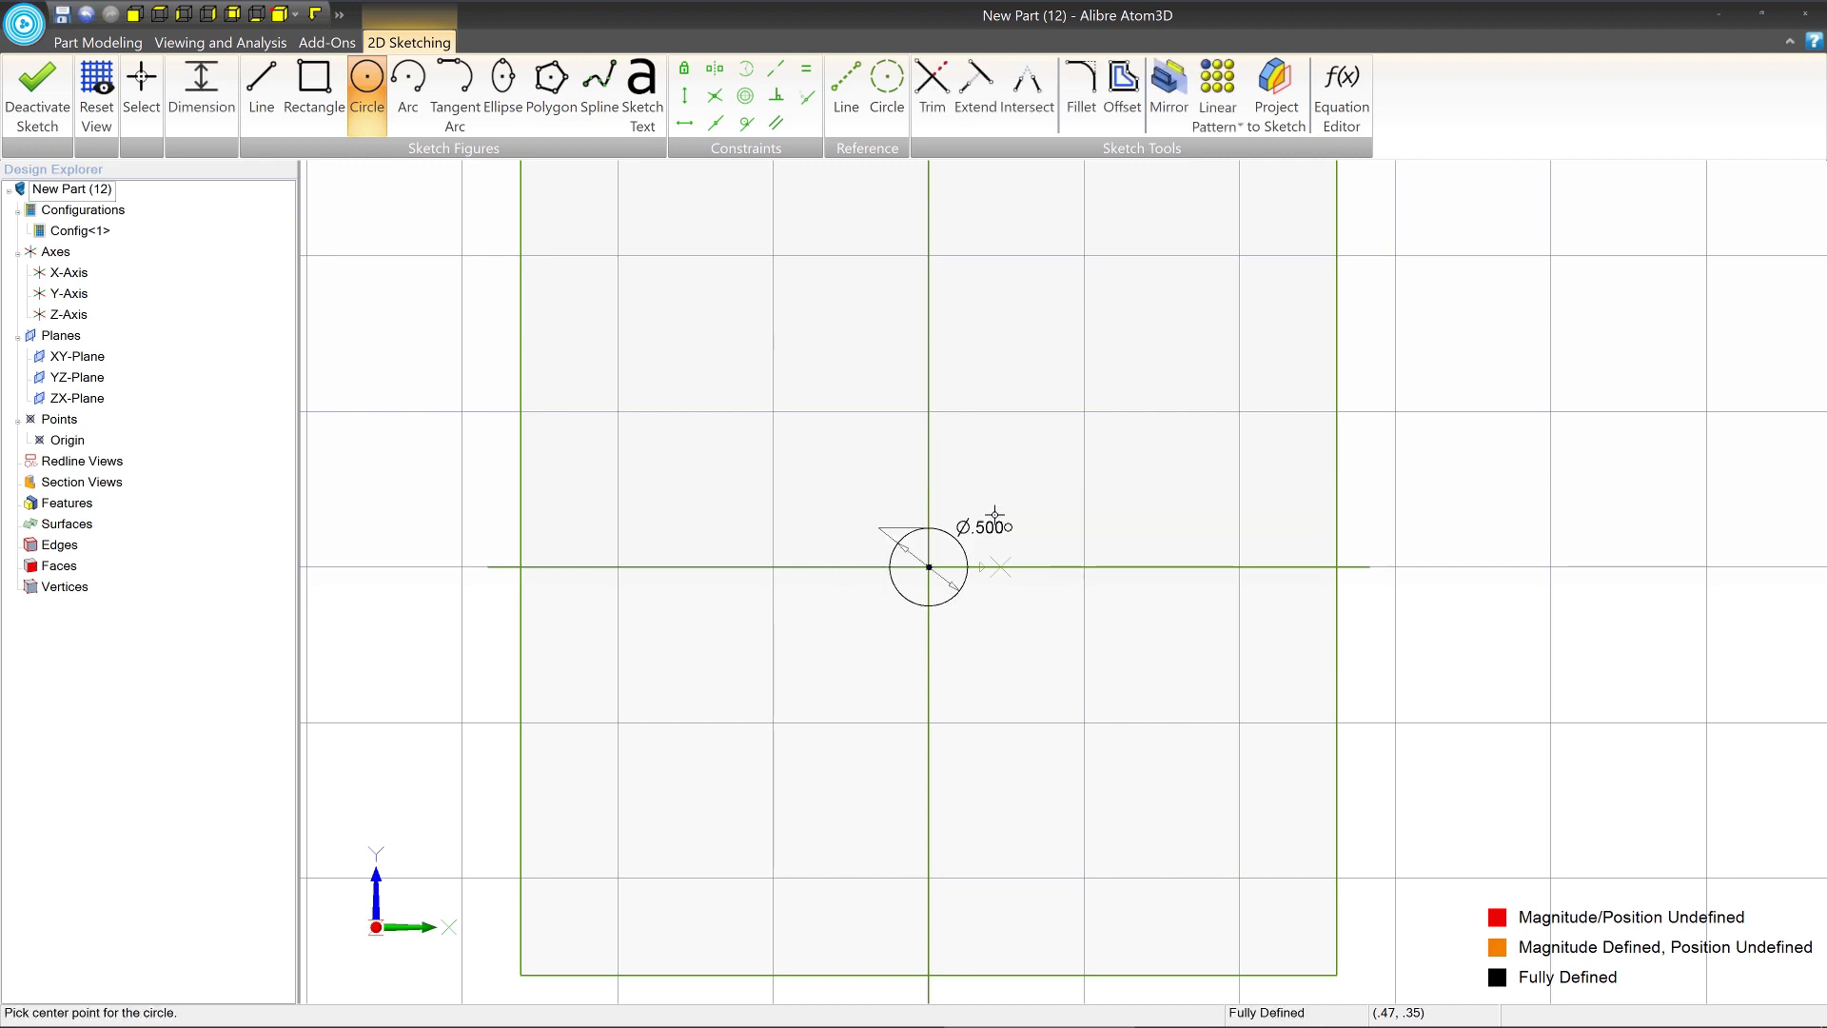
{"action": "scroll", "coordinate": [980, 537], "scroll_direction": "up", "scroll_amount": 3}
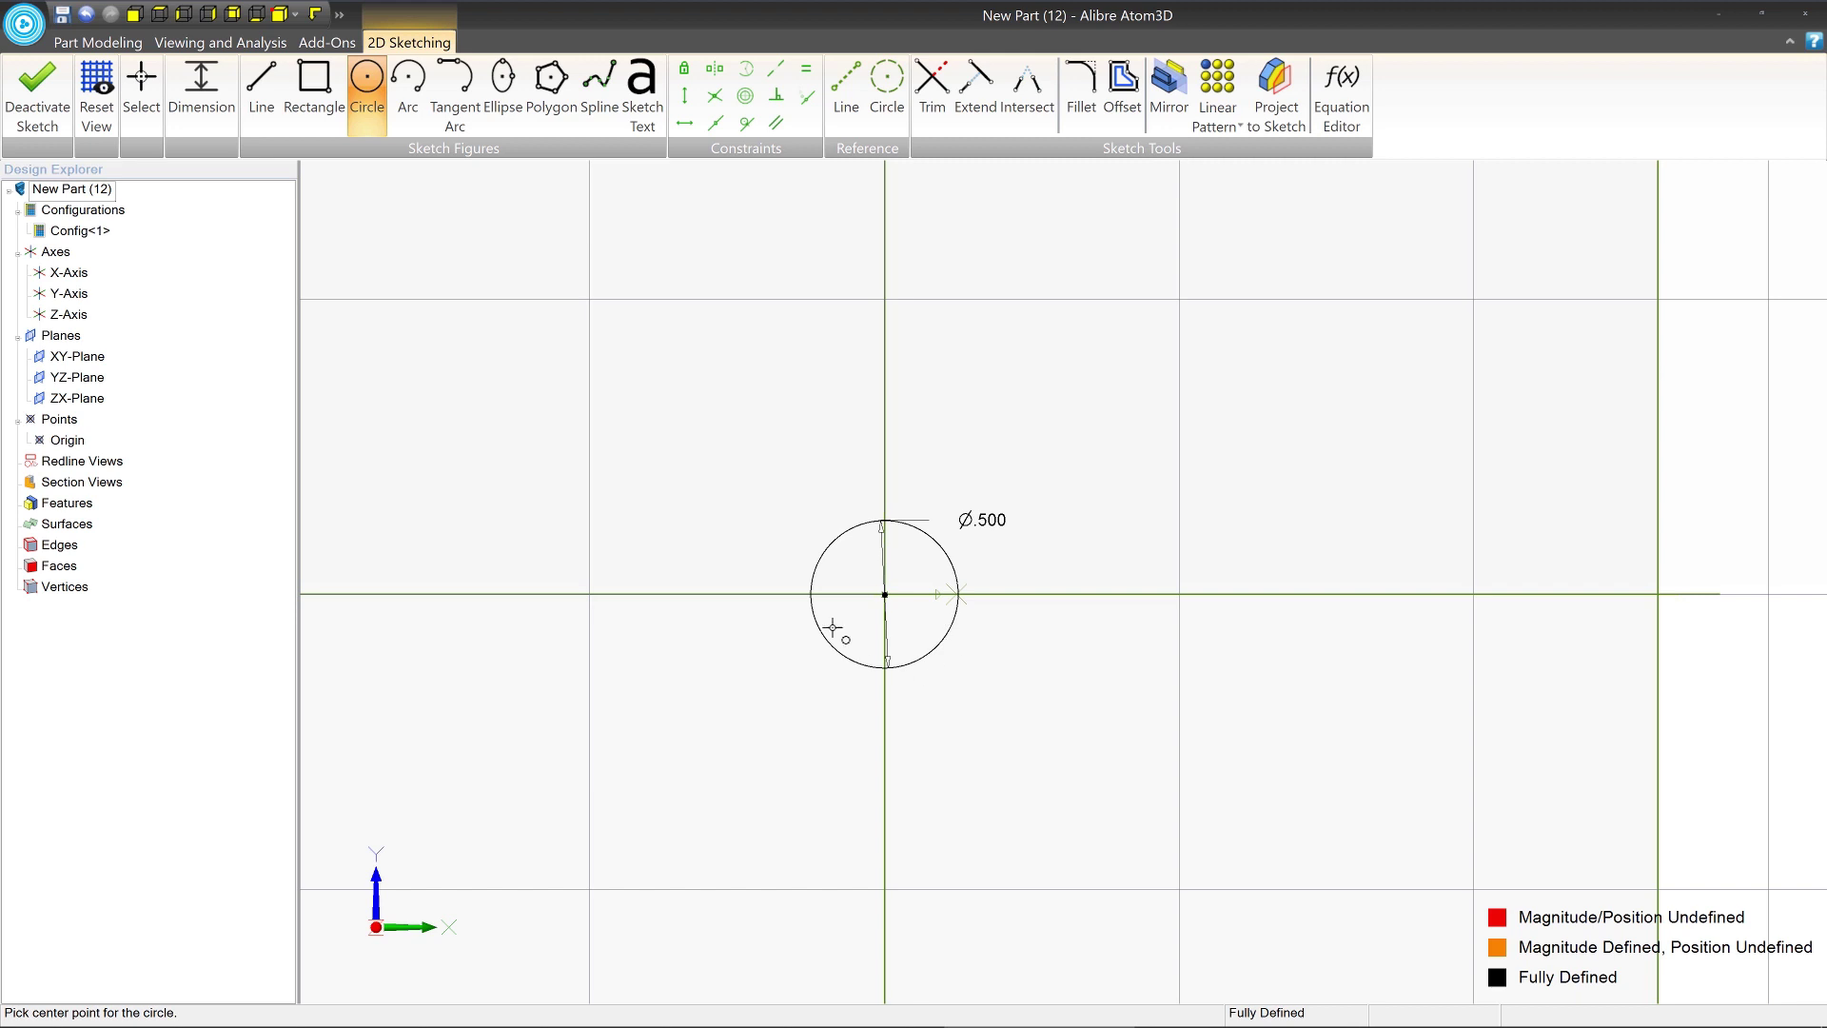
{"action": "scroll", "coordinate": [861, 580], "scroll_direction": "down", "scroll_amount": 3}
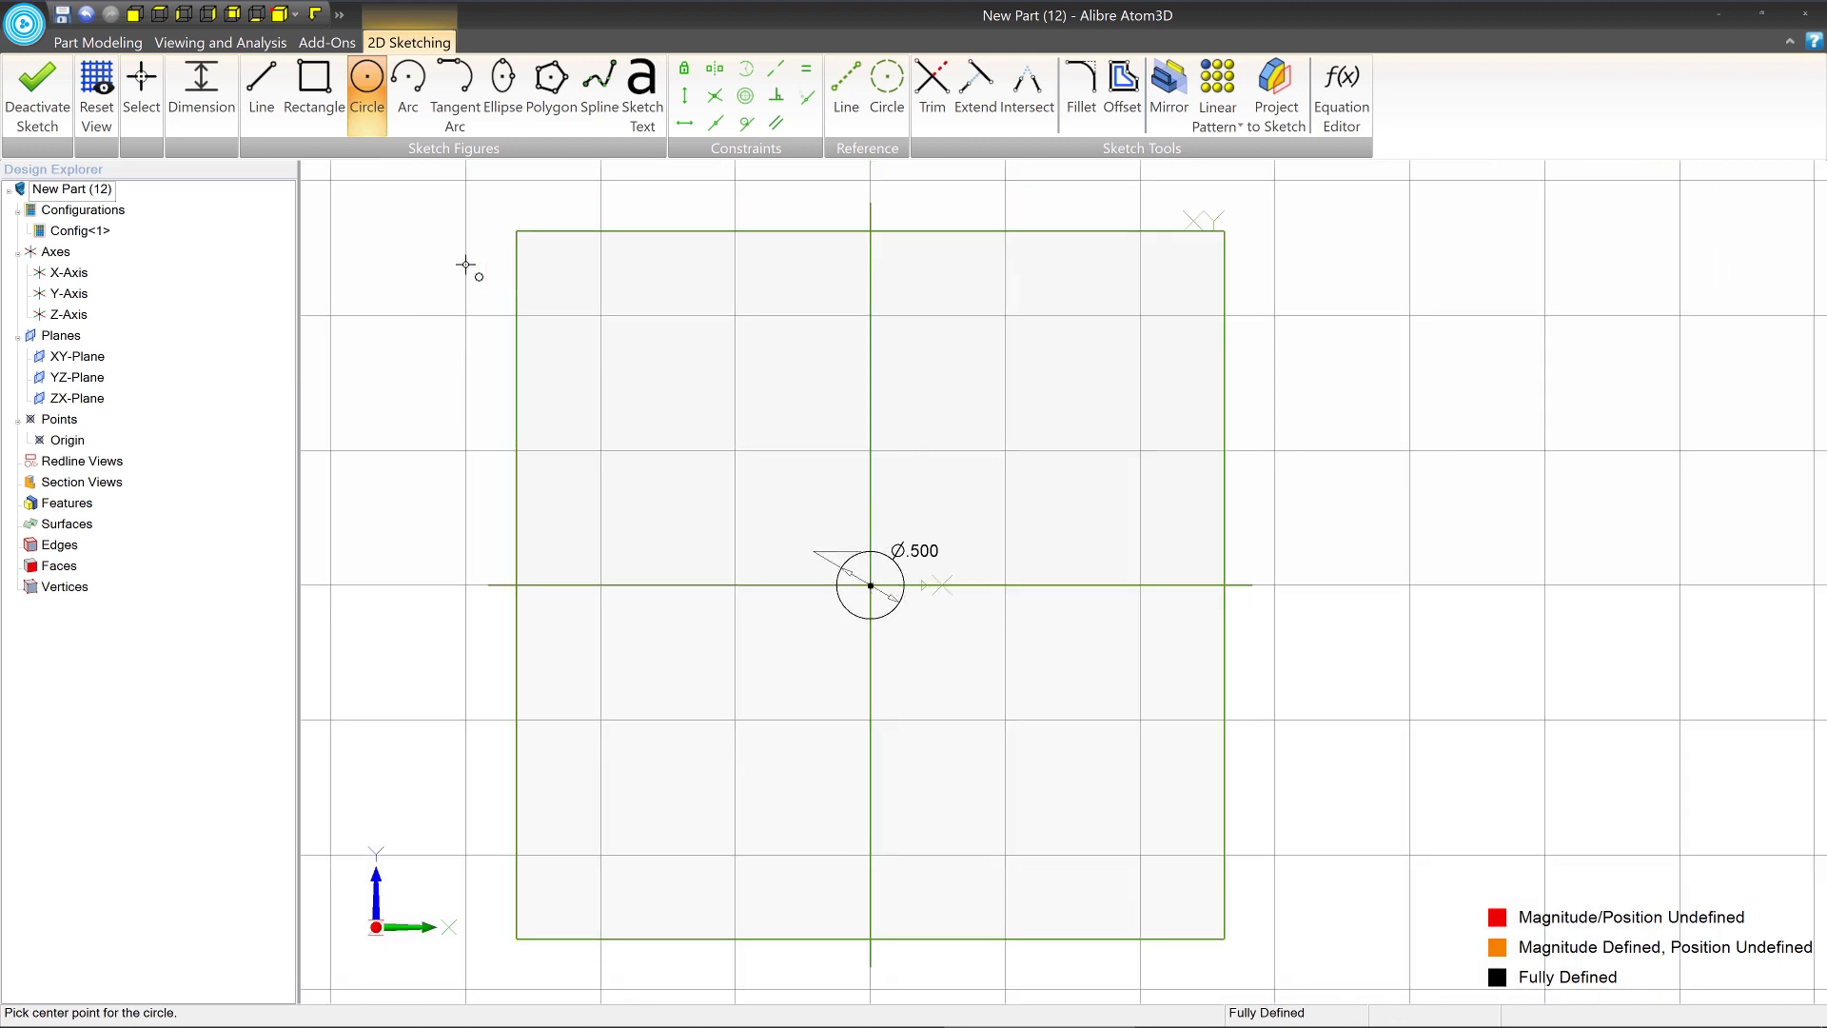
Leave the Circle tool and move the diameter dimension farther out to the right of the circle.
{"action": "left_click", "coordinate": [142, 92]}
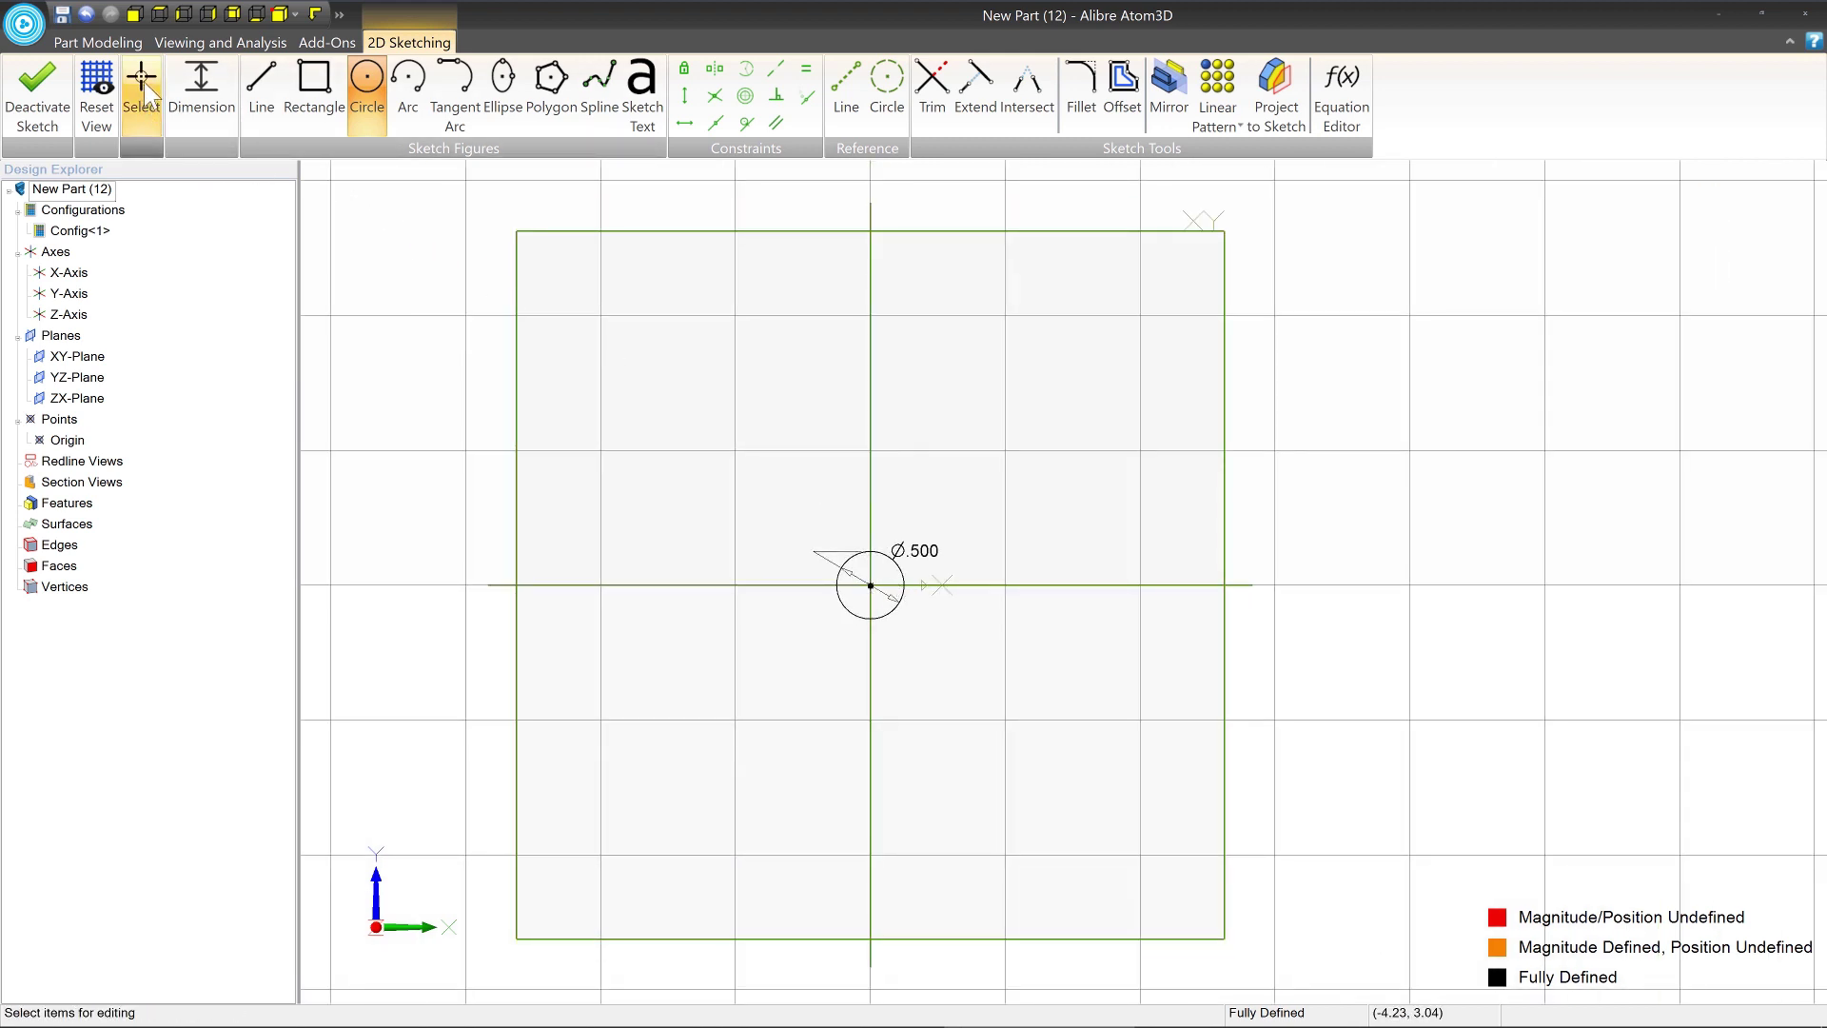
{"action": "left_click", "coordinate": [142, 92]}
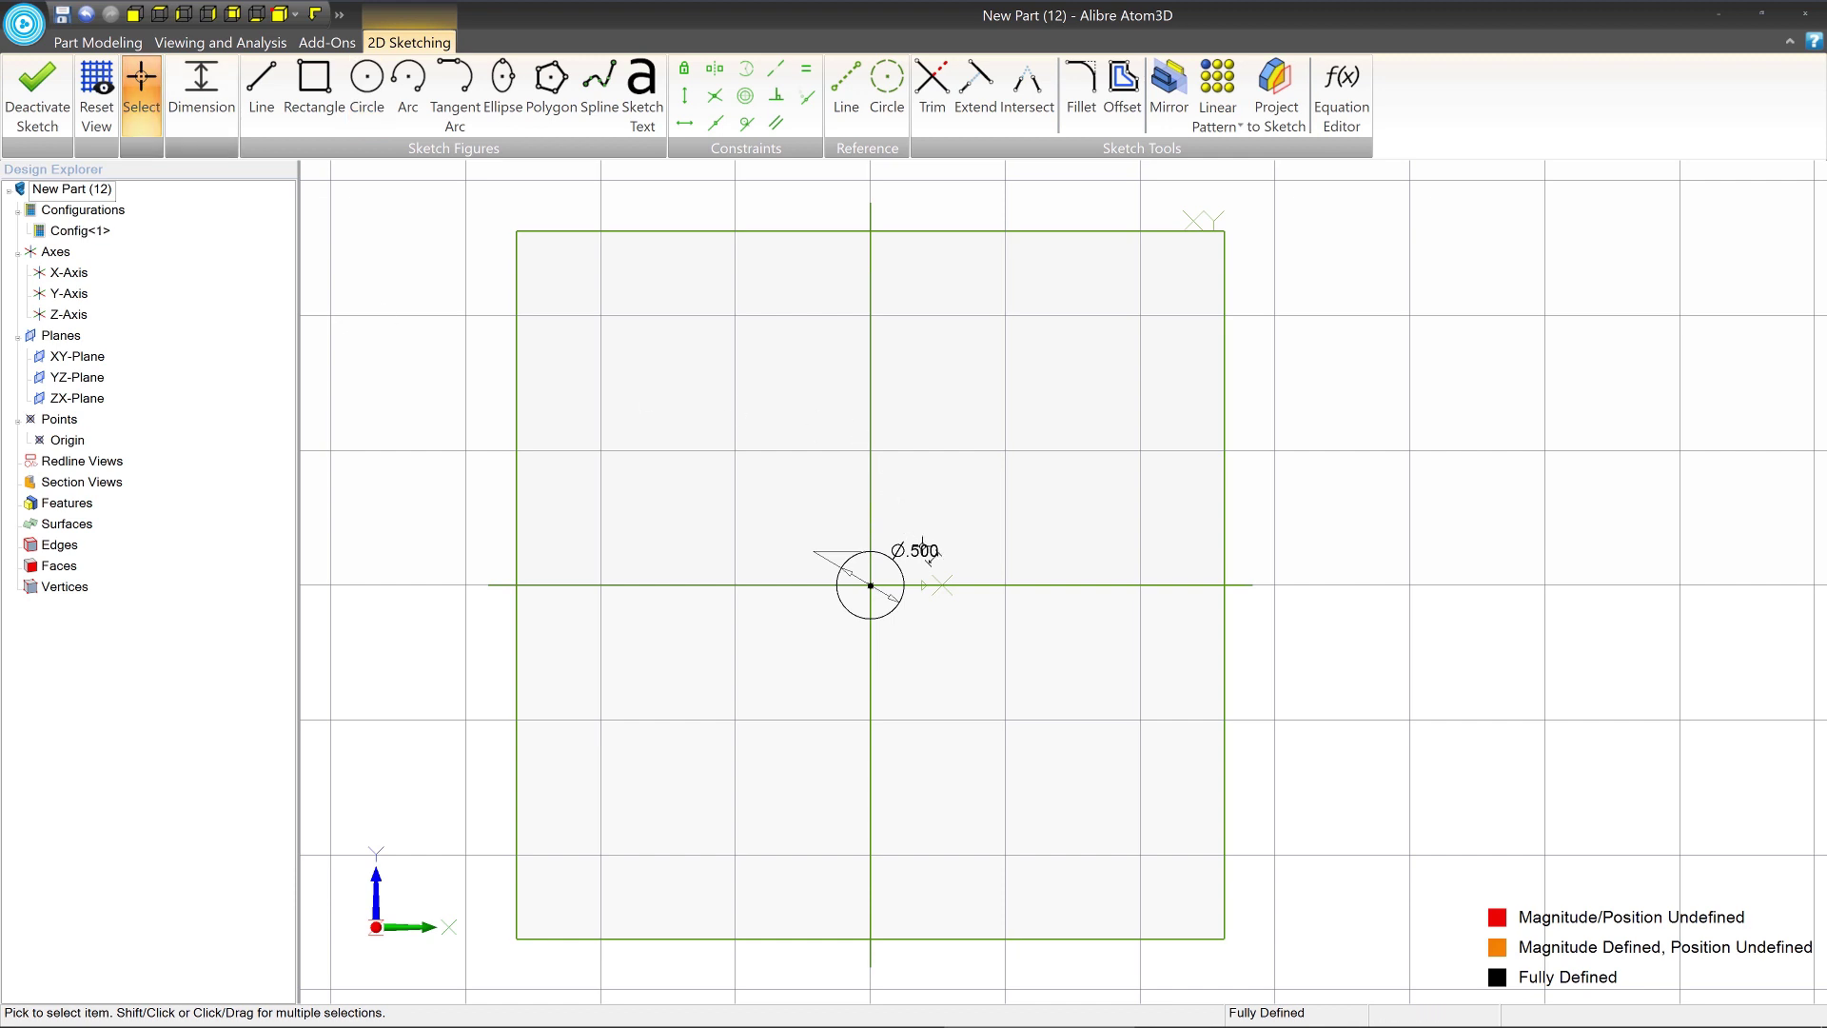
{"action": "left_click_drag", "start_coordinate": [932, 544], "coordinate": [1037, 528]}
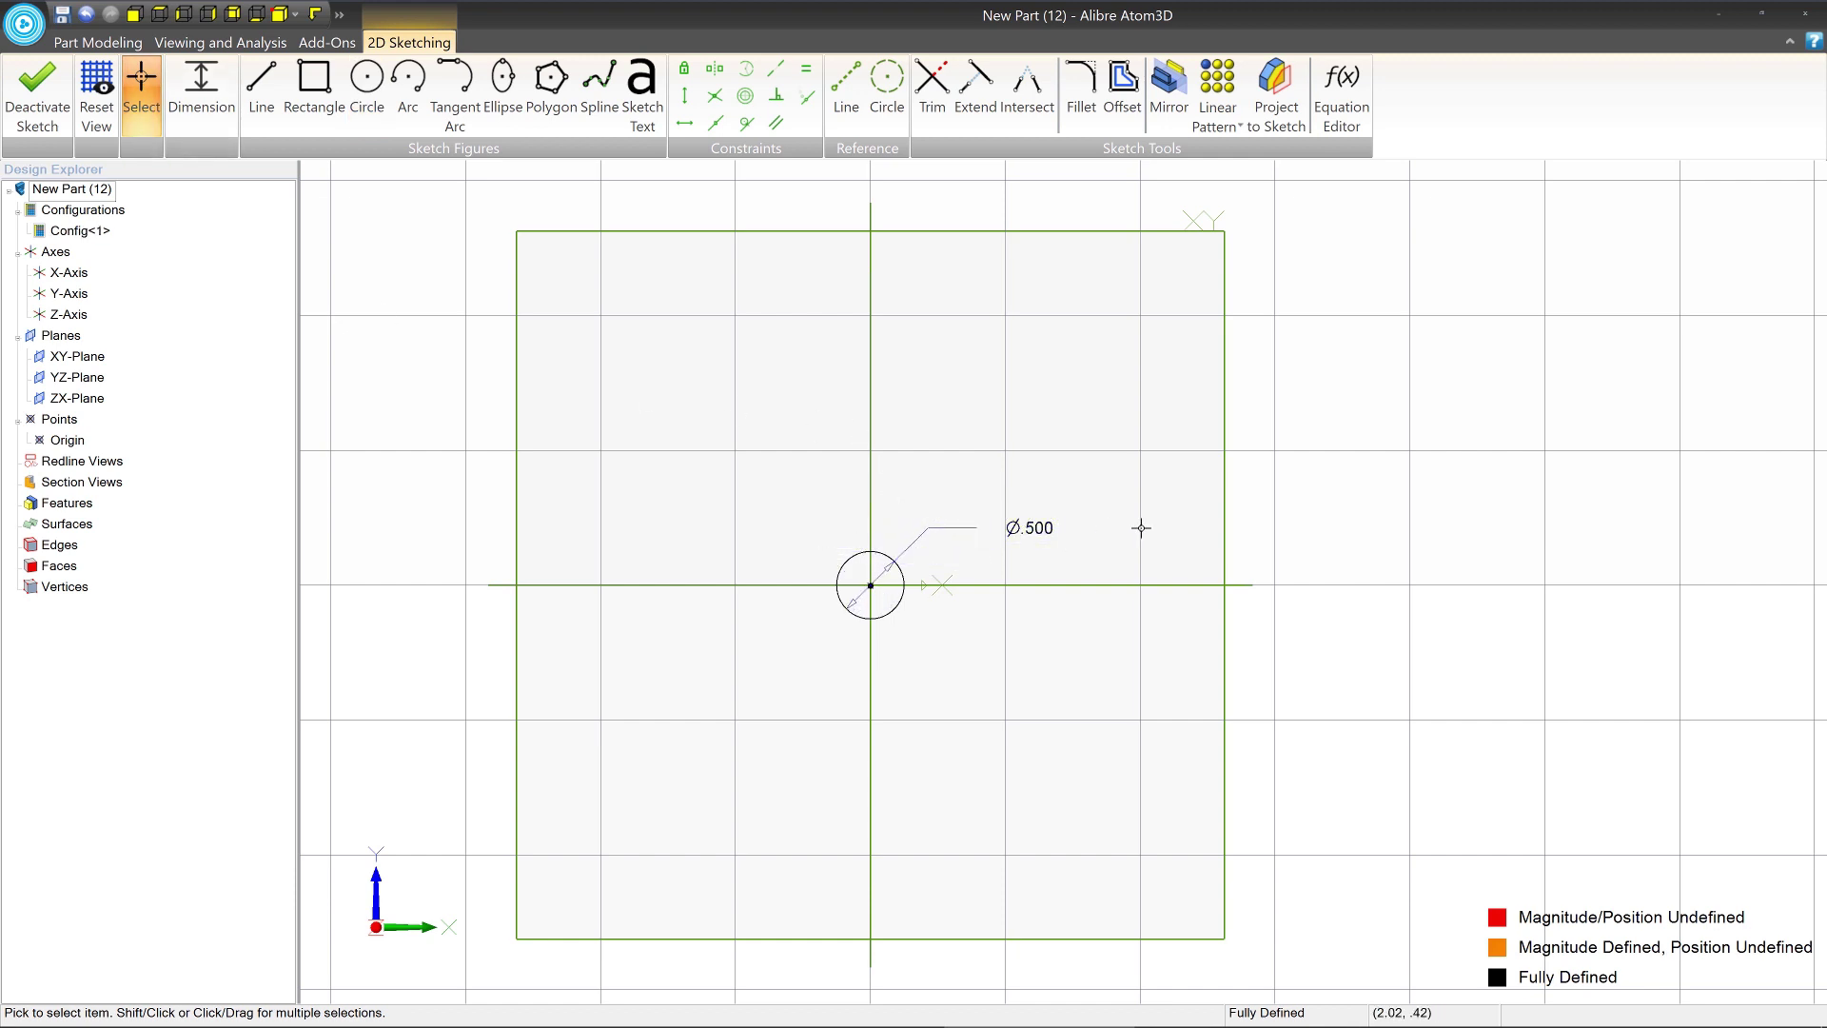
Try diameters of .75 inch and .2 inch on the circle by editing its dimension.
{"action": "double_click", "coordinate": [1028, 529]}
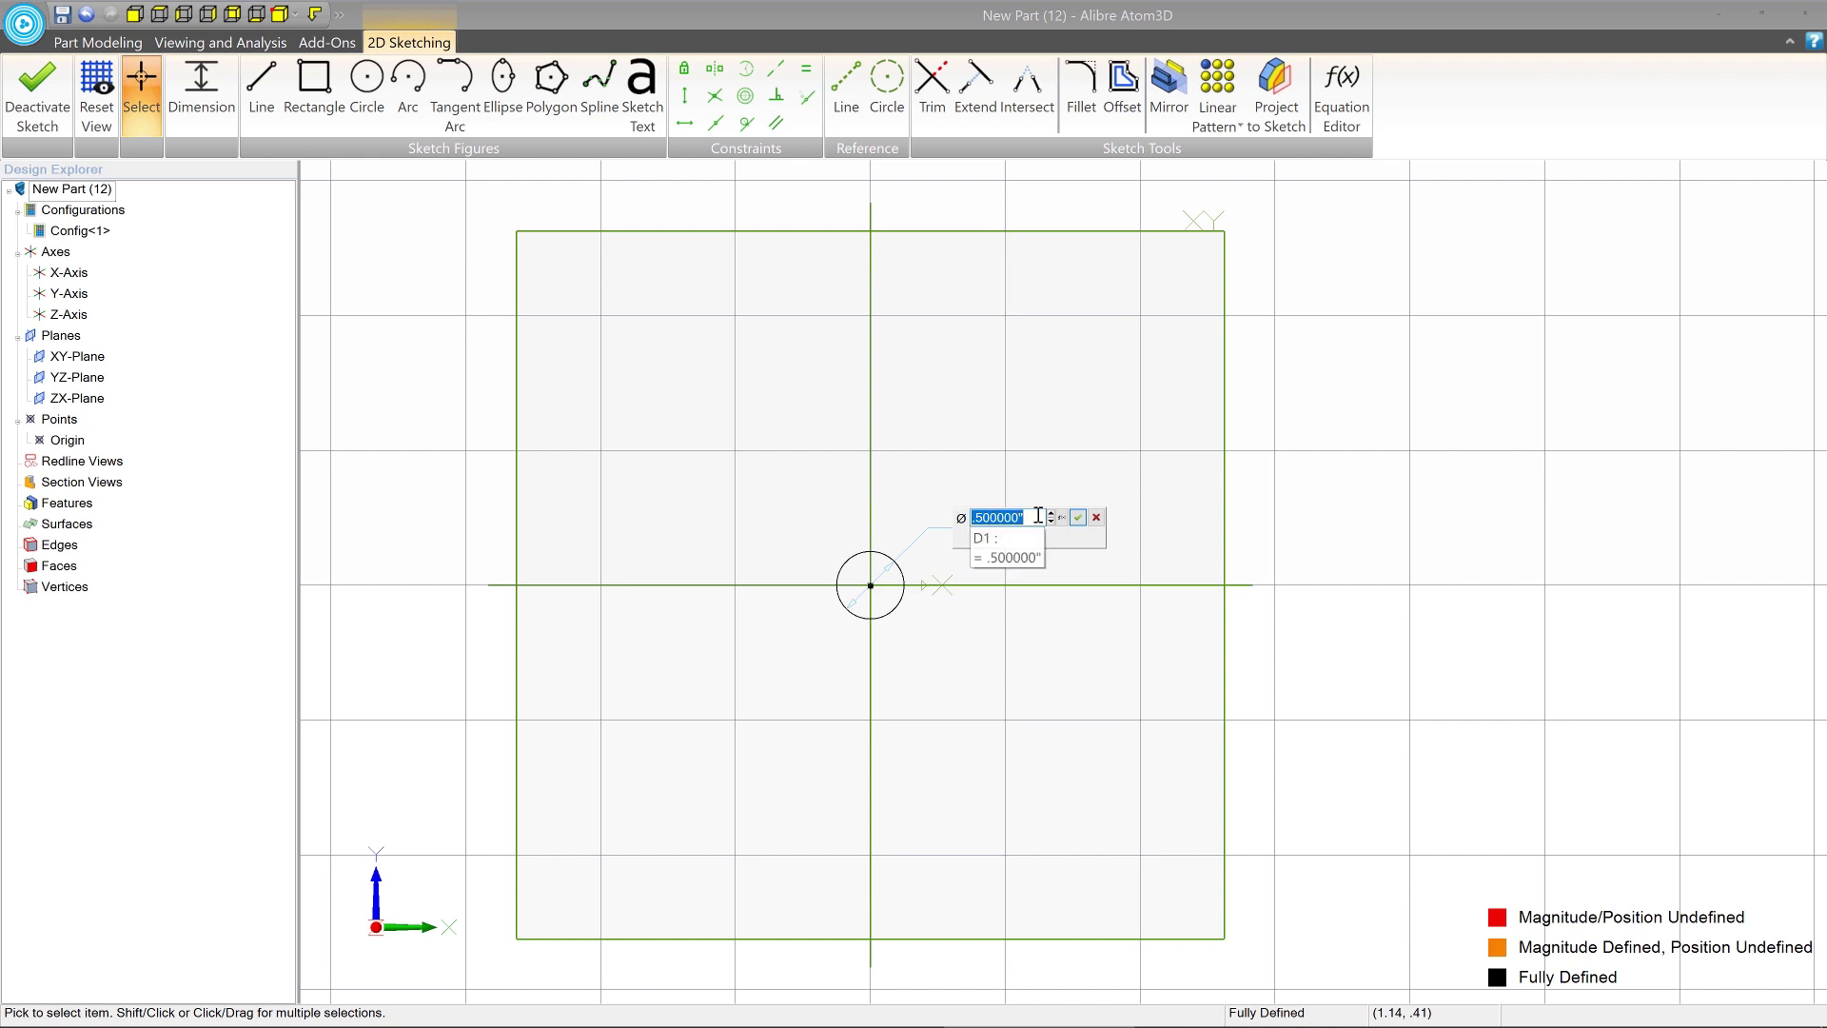
{"action": "type", "text": ".75"}
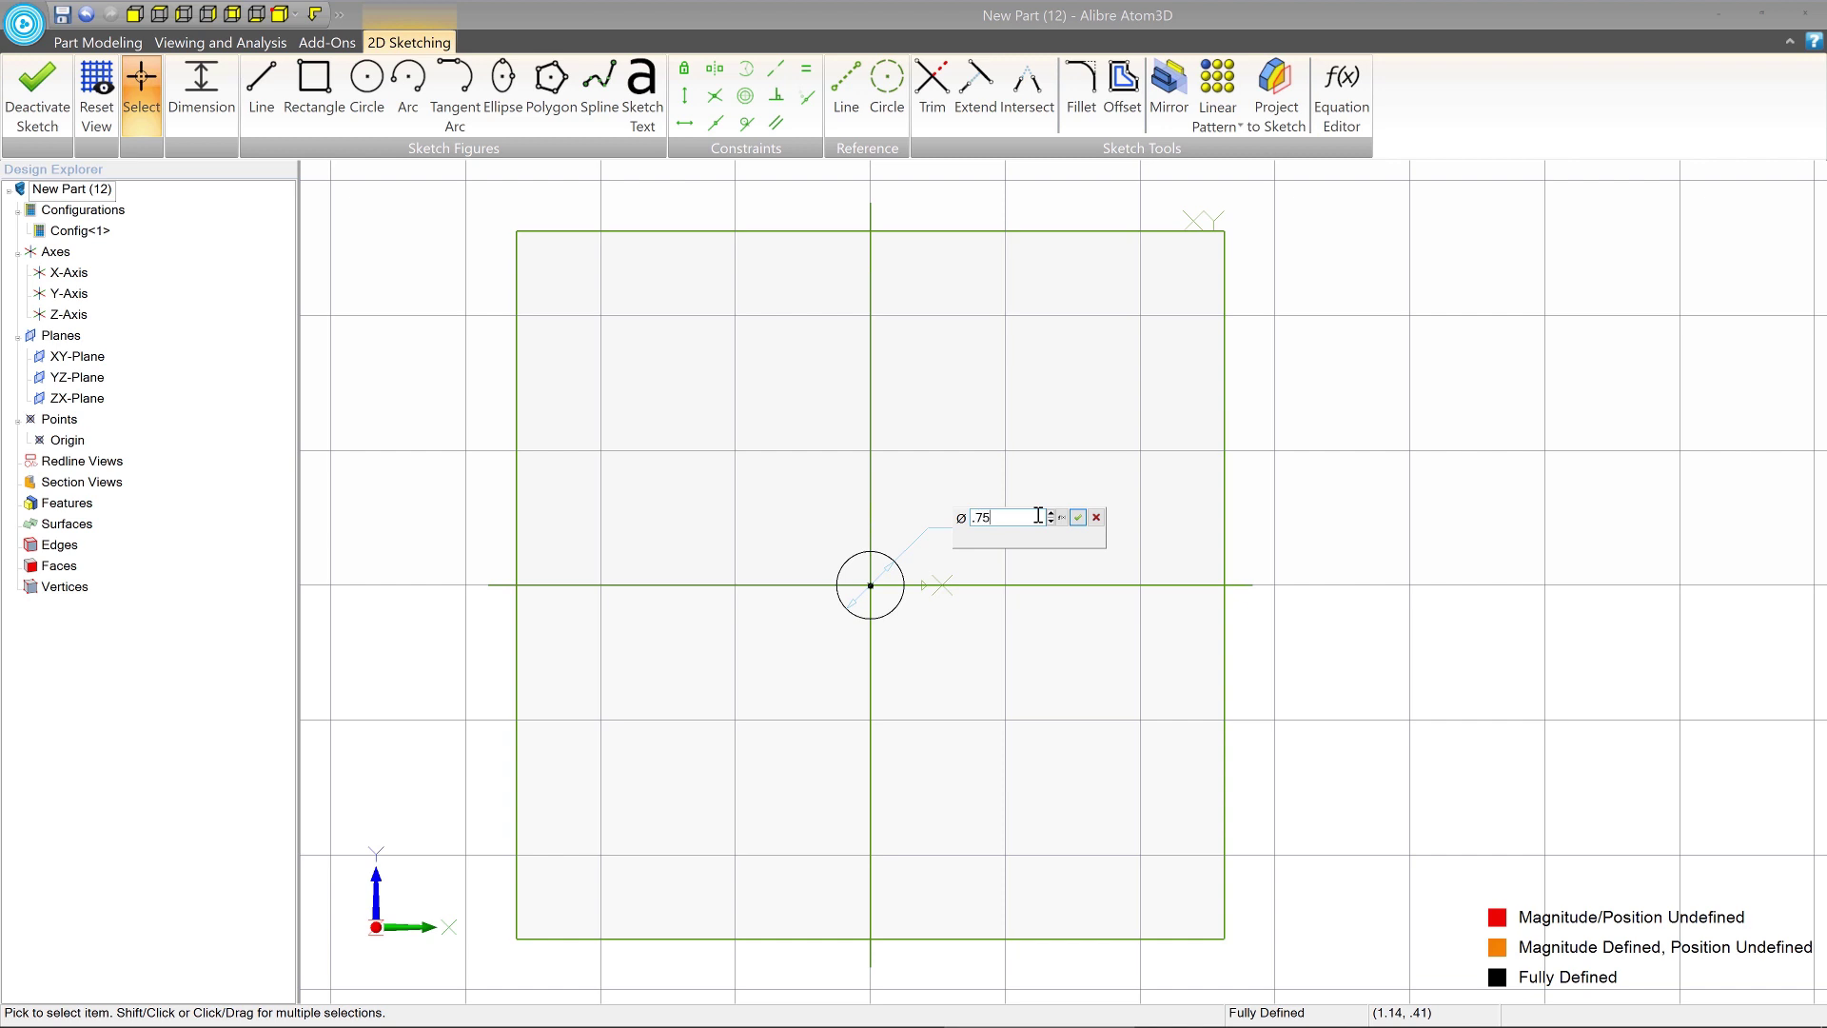
{"action": "key", "text": "Return"}
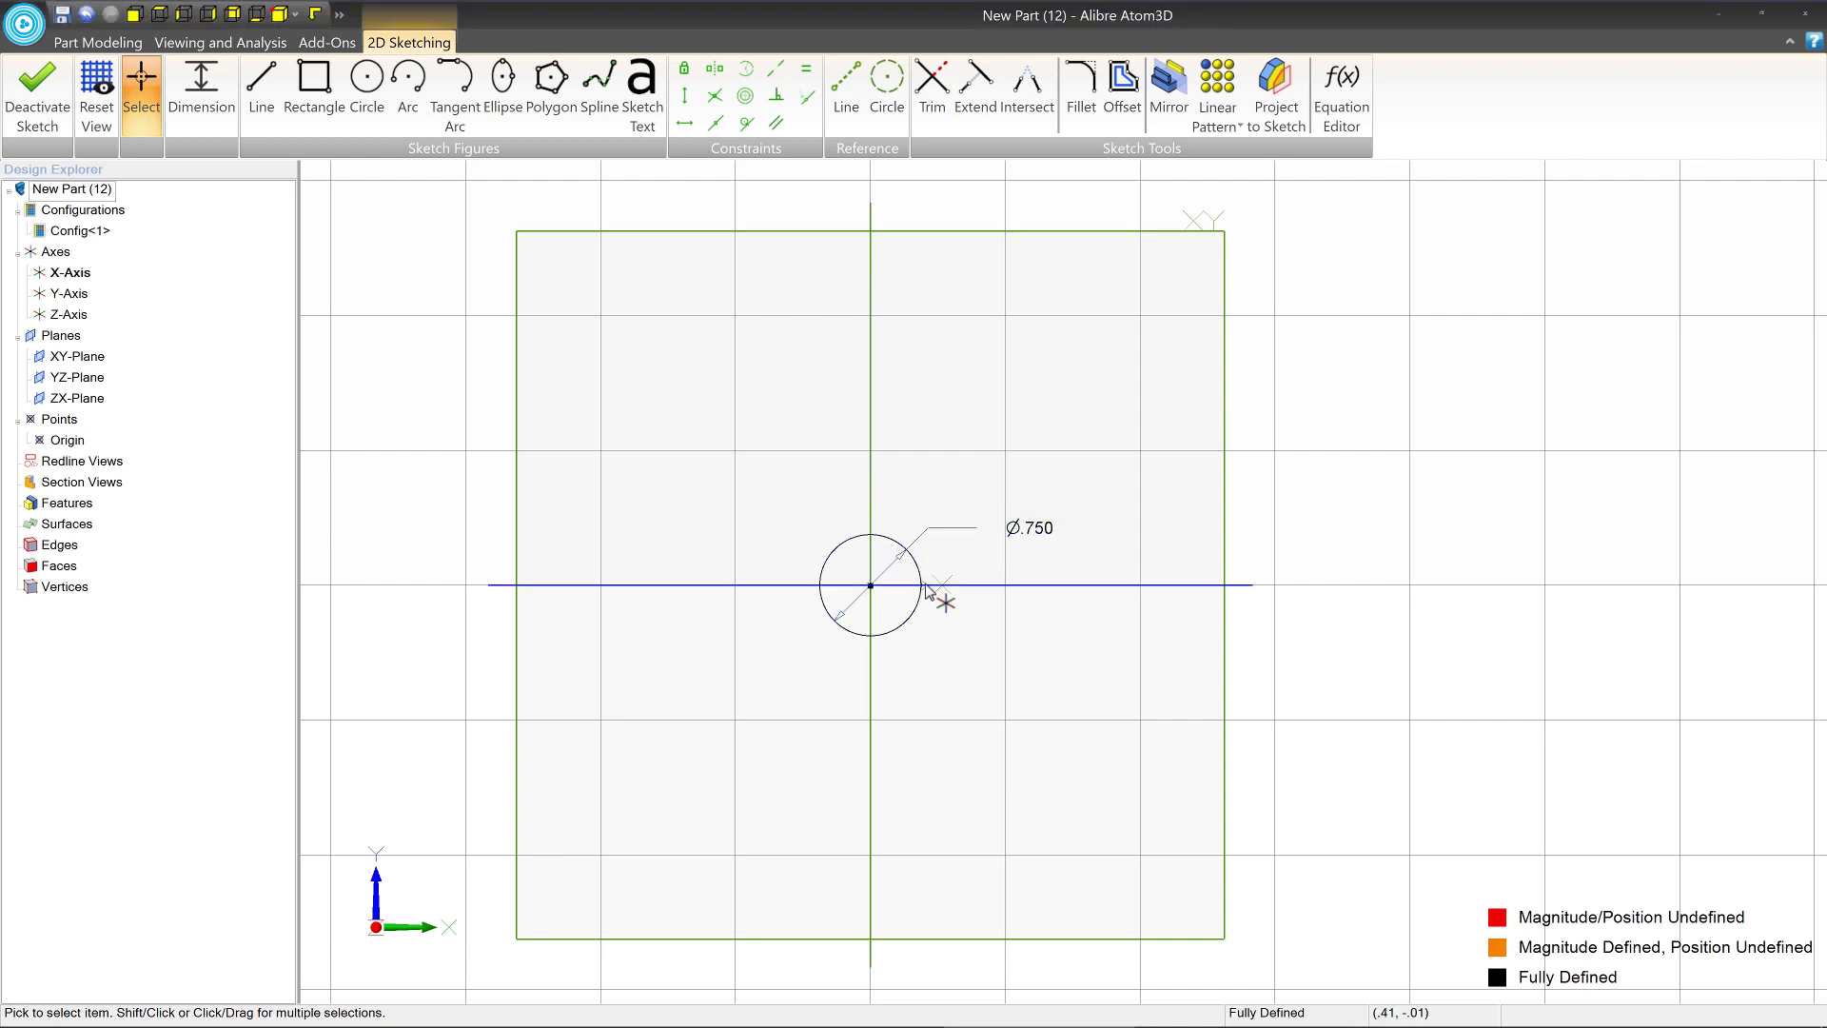
{"action": "double_click", "coordinate": [1048, 536]}
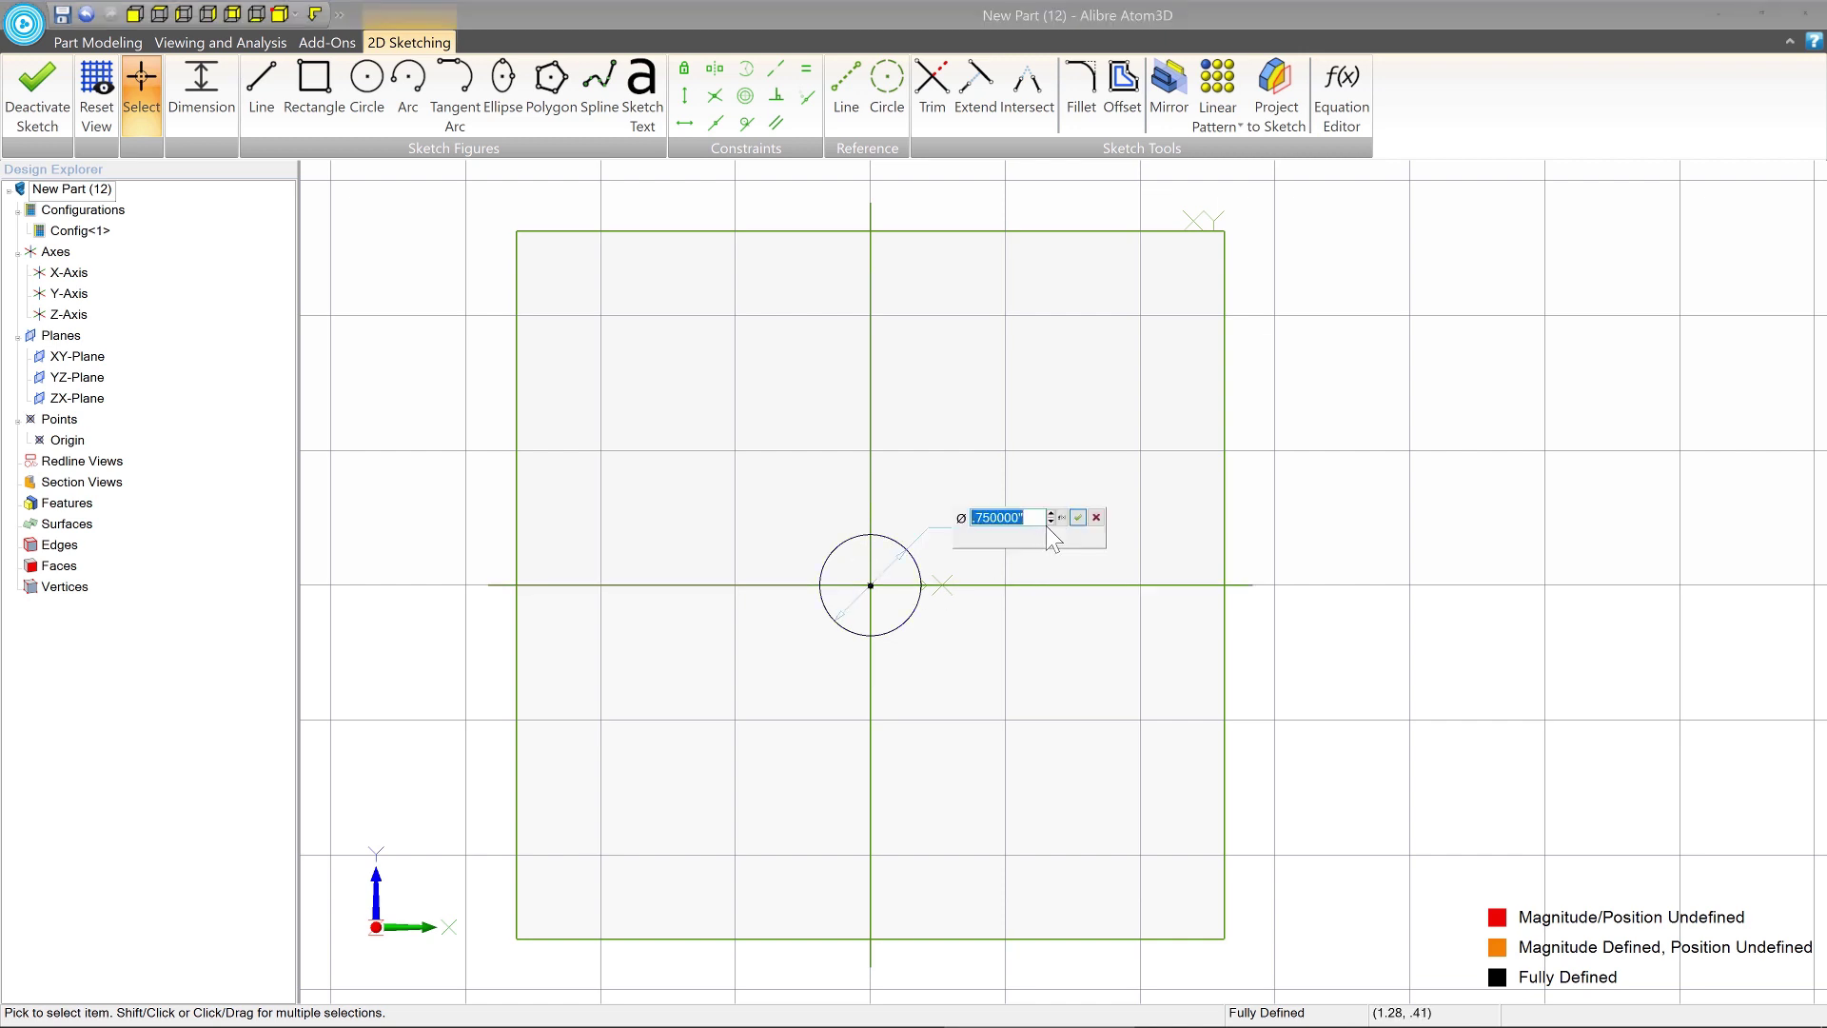
{"action": "type", "text": ".2"}
{"action": "key", "text": "Return"}
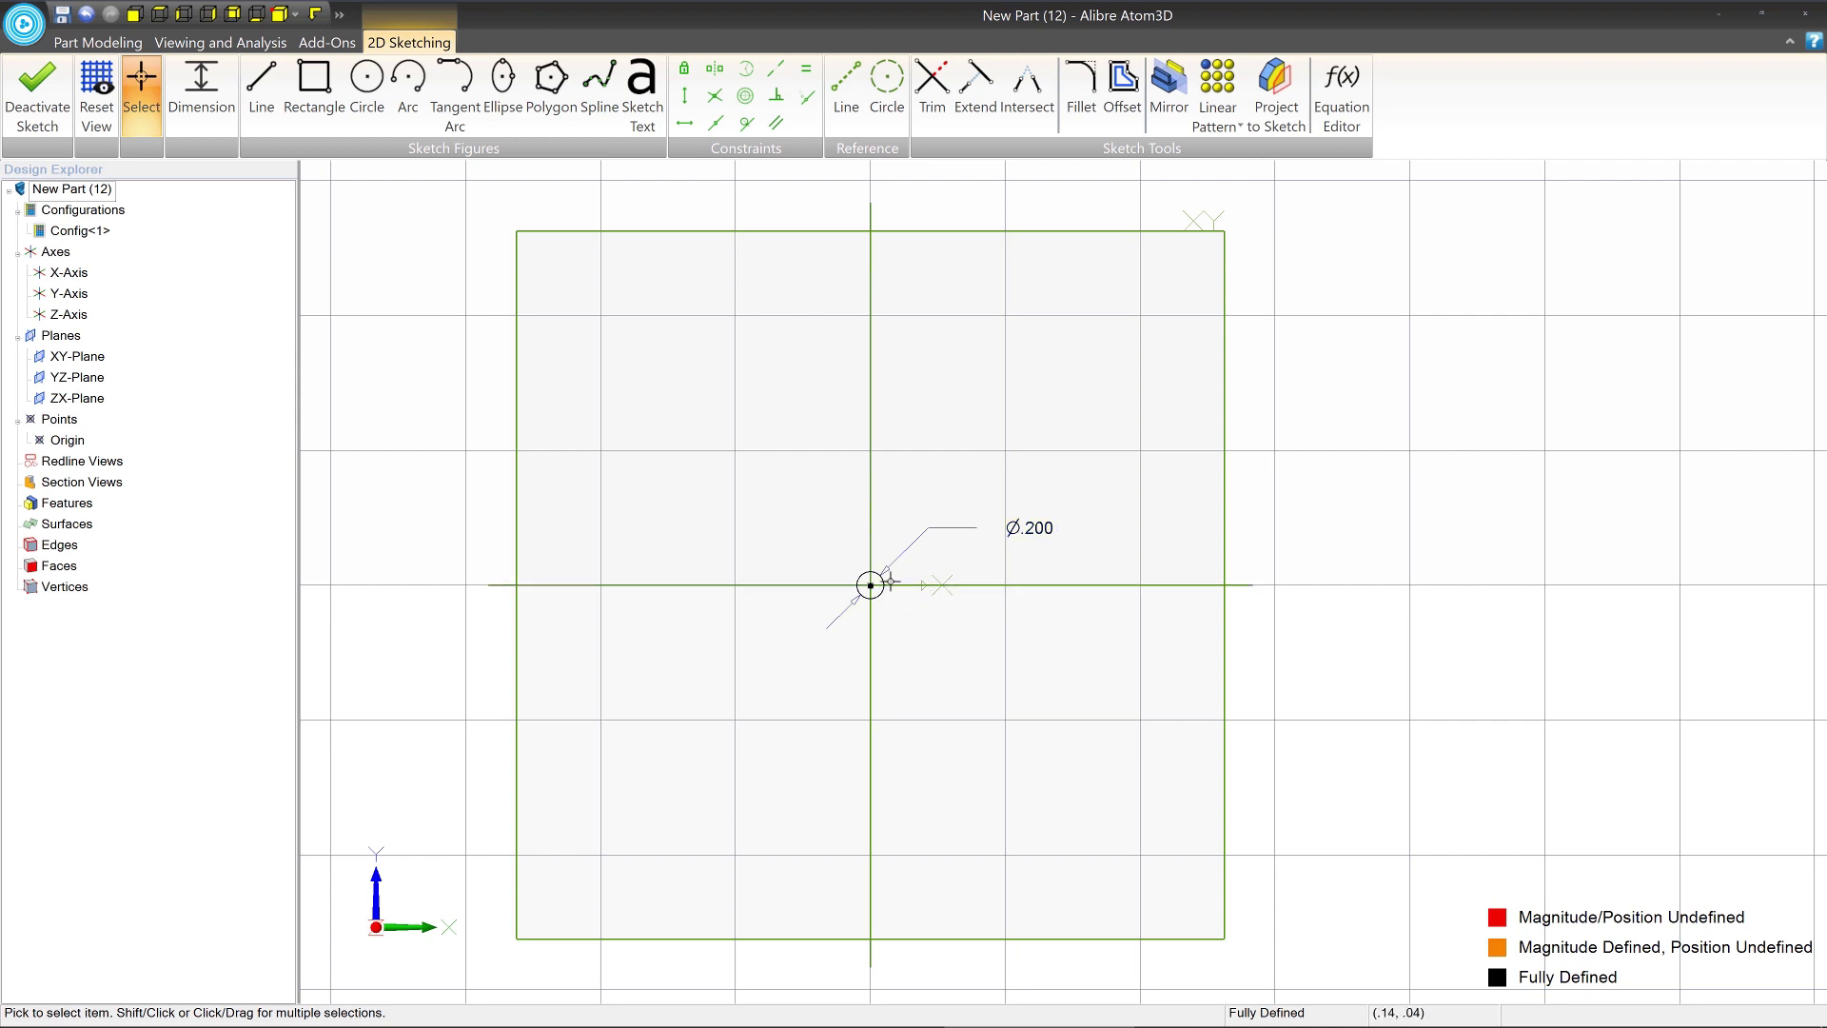
Set the circle's diameter dimension to .5 inch.
{"action": "double_click", "coordinate": [1047, 530]}
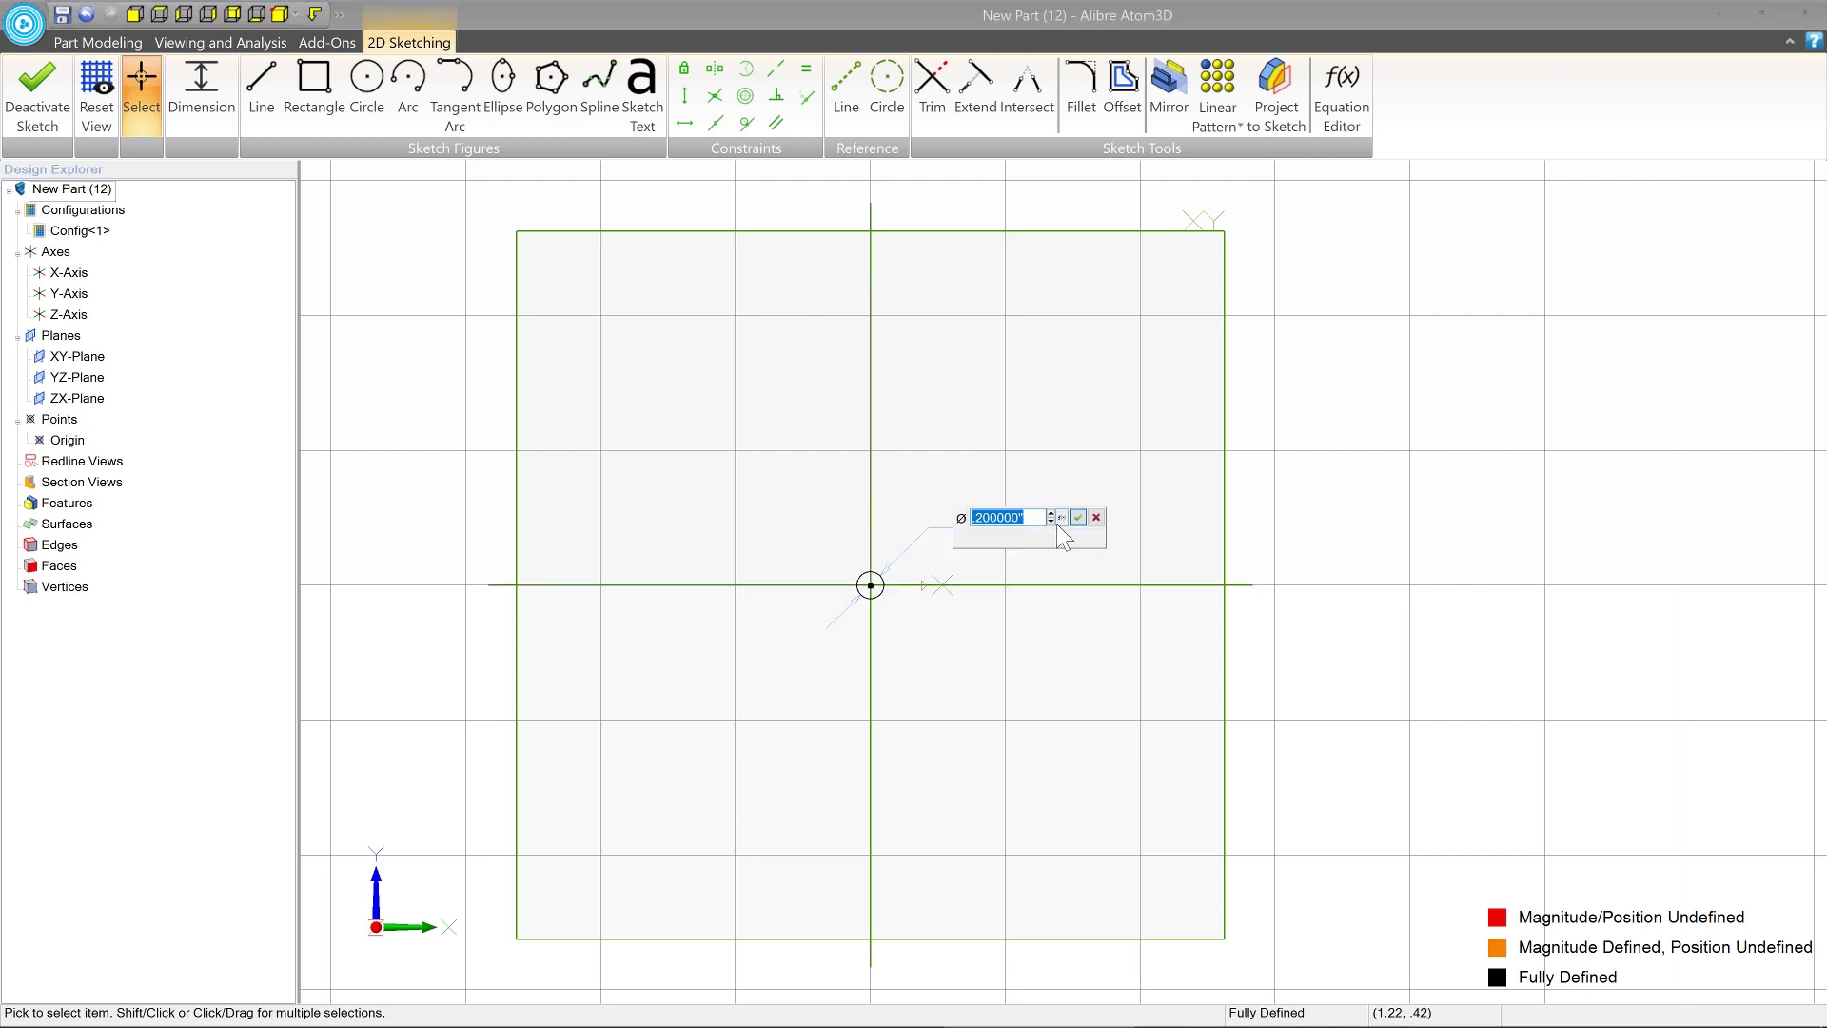
{"action": "type", "text": ".5"}
{"action": "key", "text": "Return"}
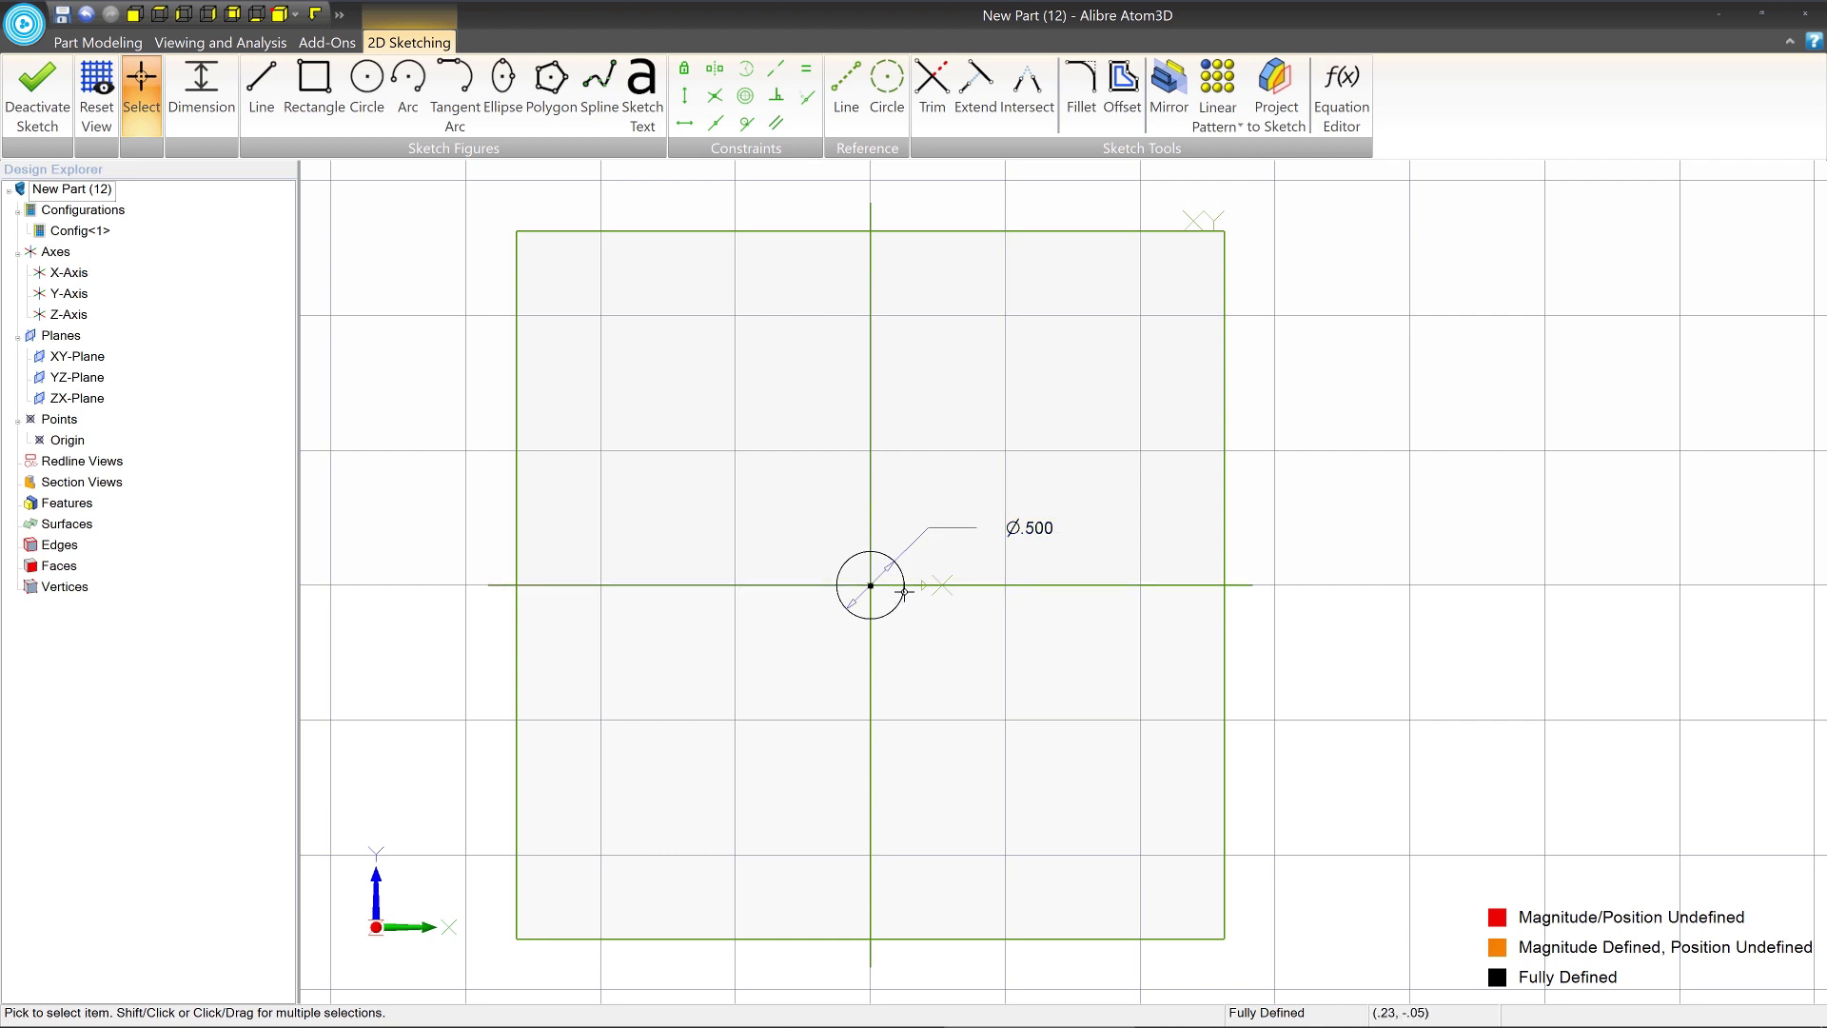
Extrude the circle sketch as a boss along its normal to a depth of 3 inches.
{"action": "scroll", "coordinate": [902, 591], "scroll_direction": "up", "scroll_amount": 1}
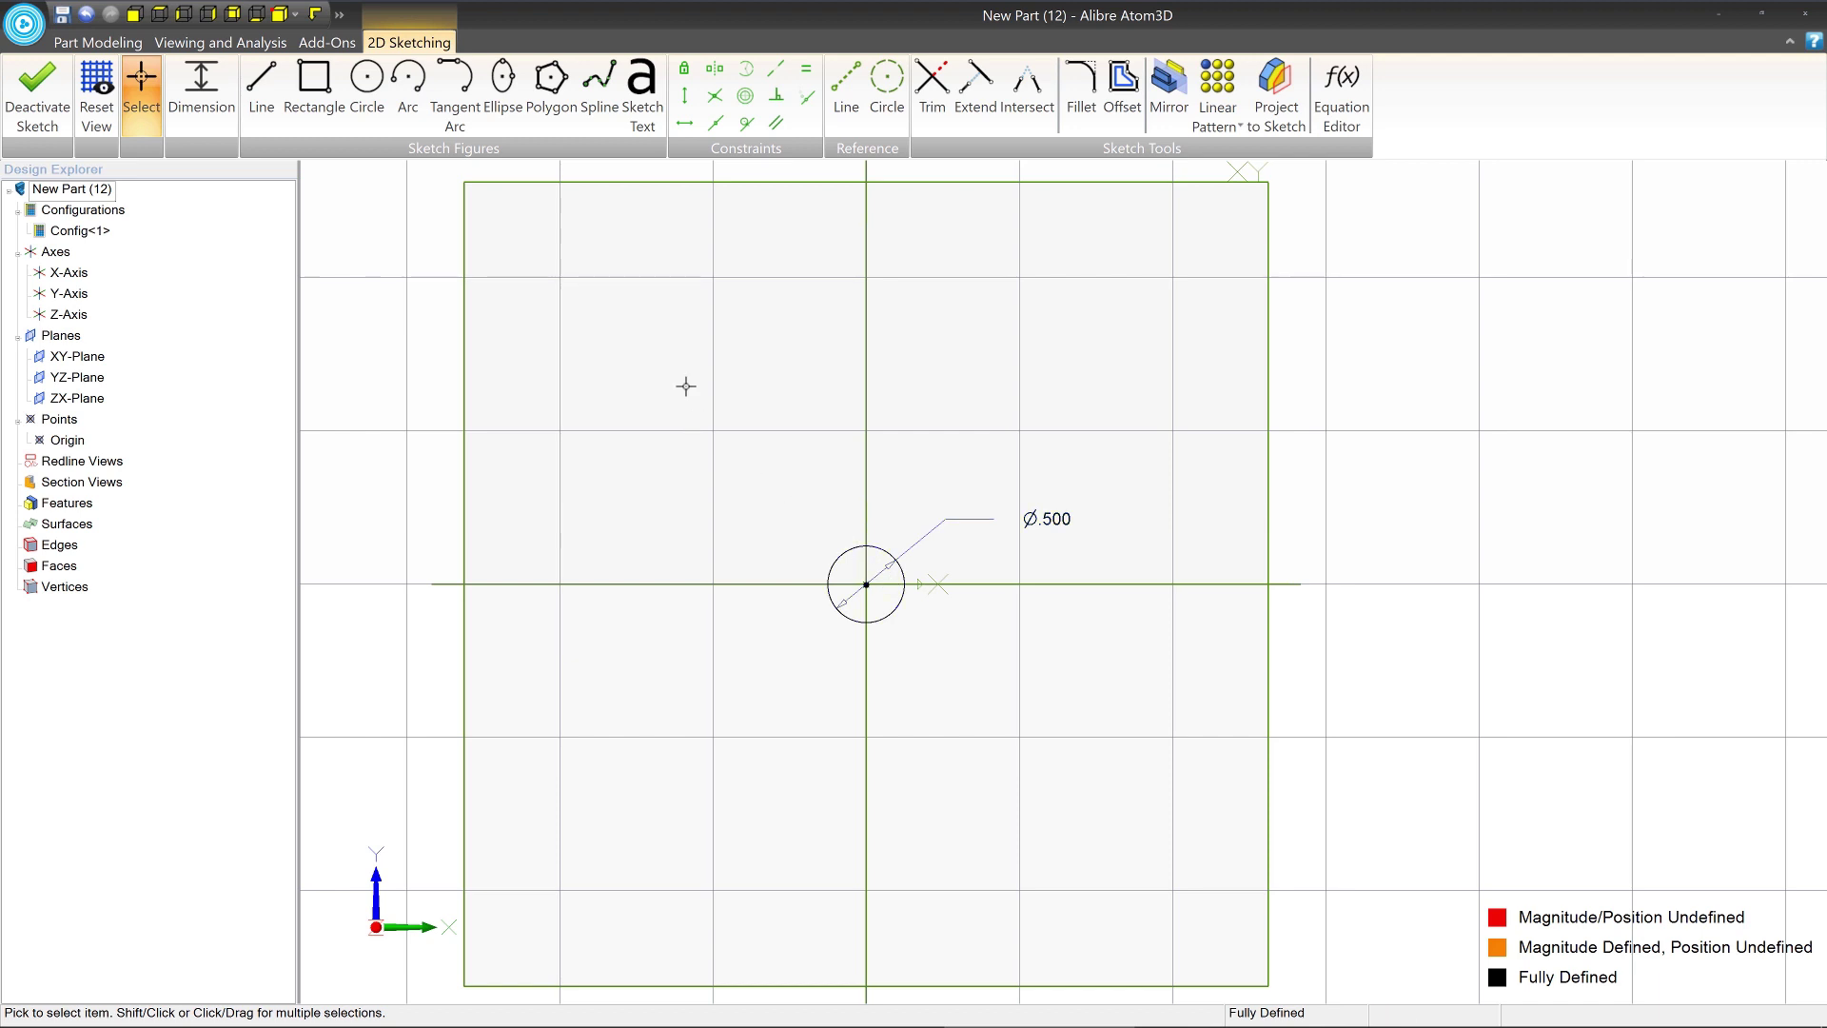
{"action": "left_click", "coordinate": [114, 44]}
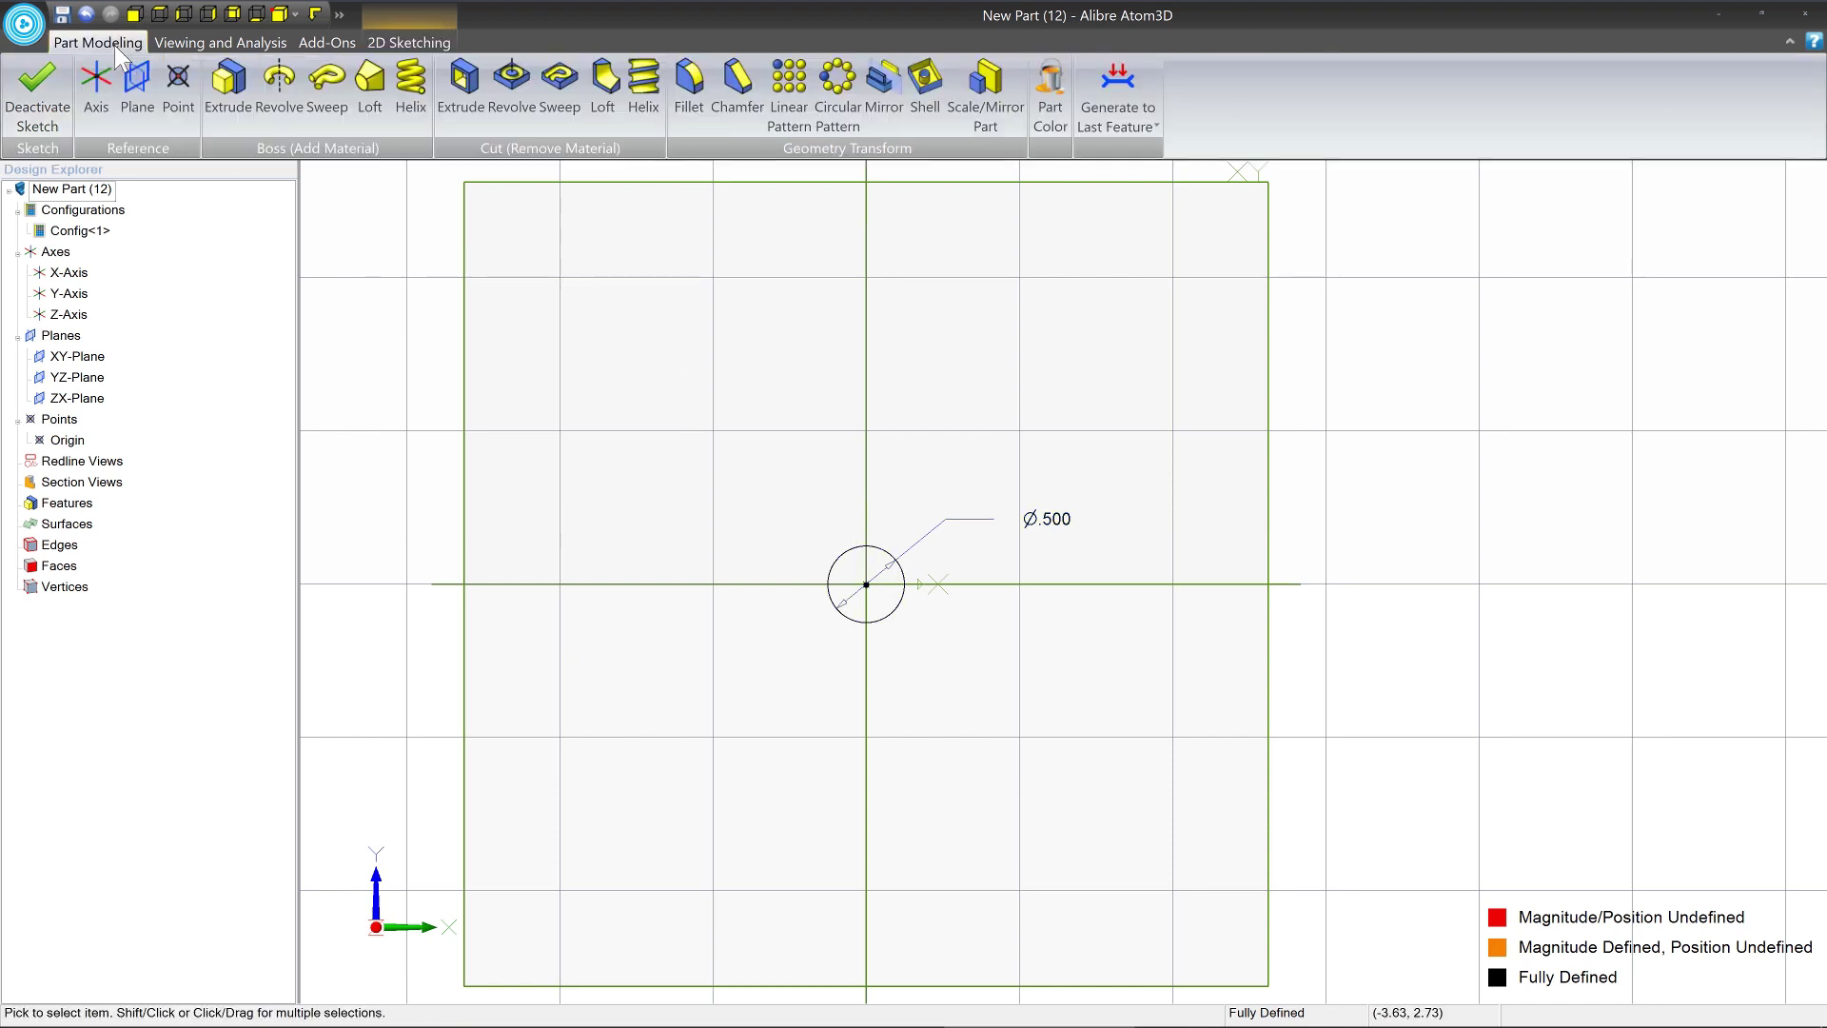
{"action": "left_click", "coordinate": [229, 89]}
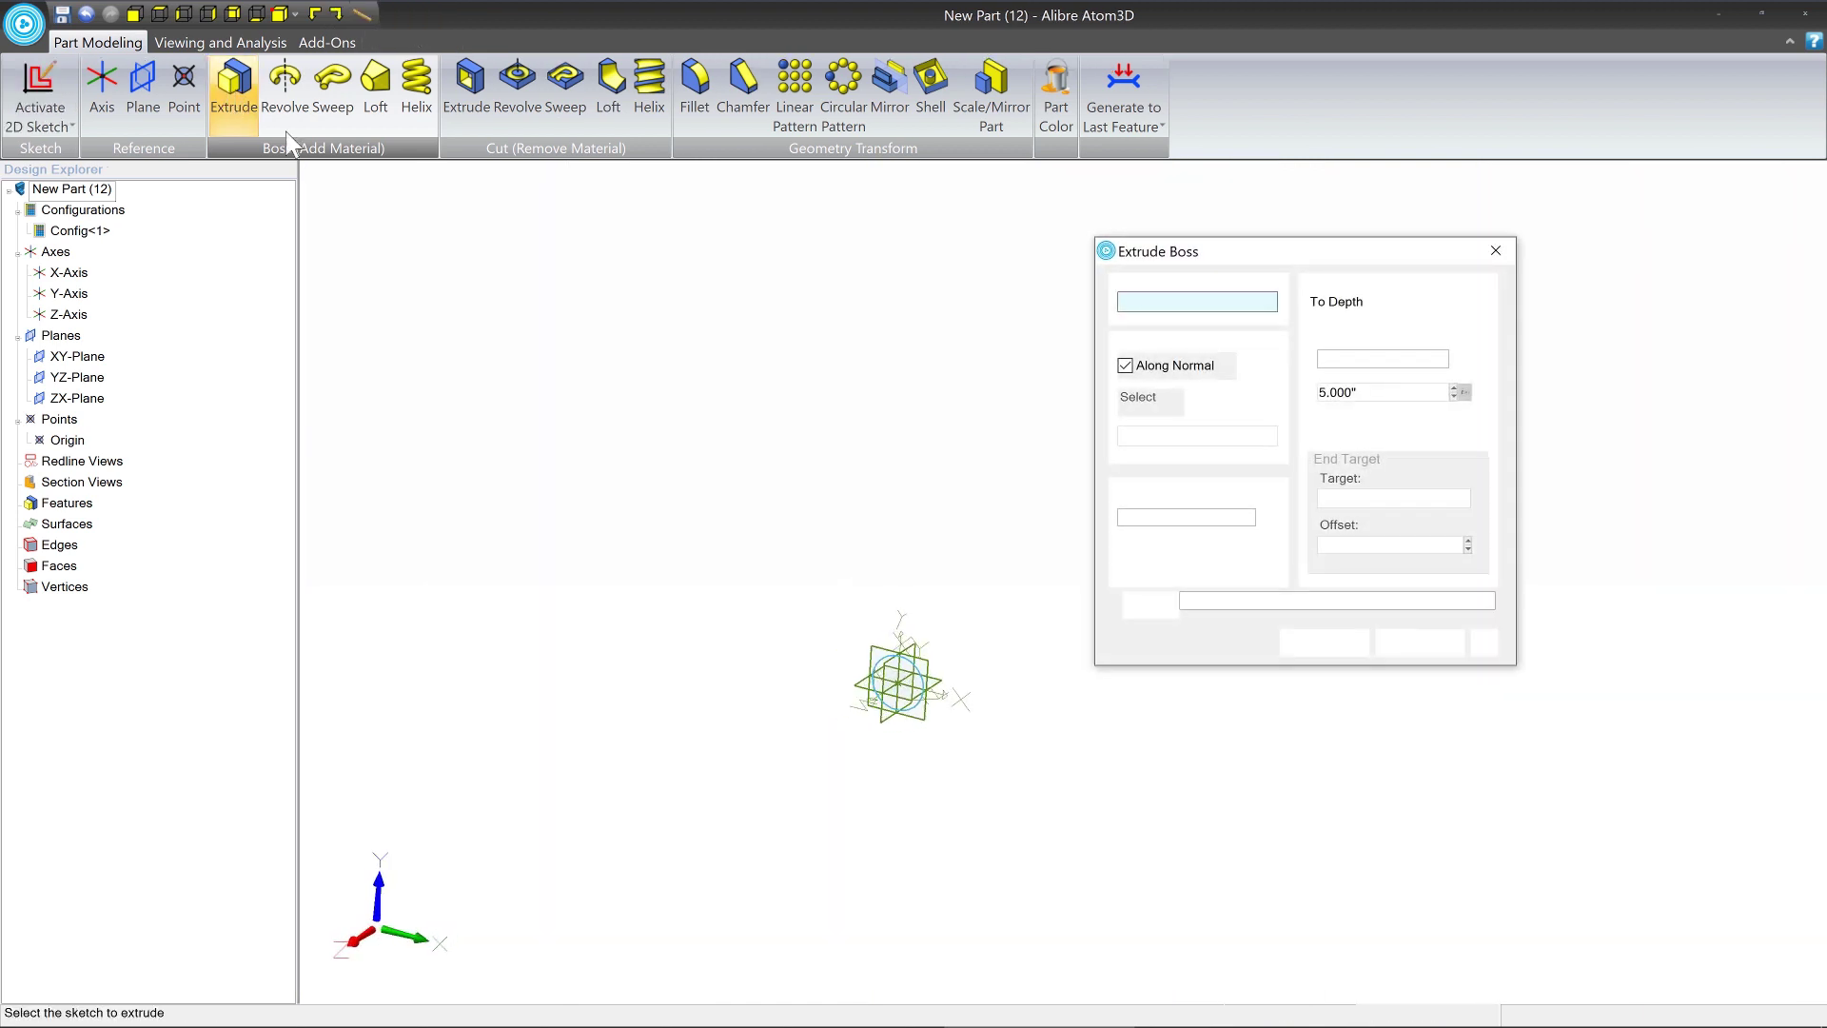
{"action": "middle_click_drag", "start_coordinate": [928, 430], "coordinate": [791, 425]}
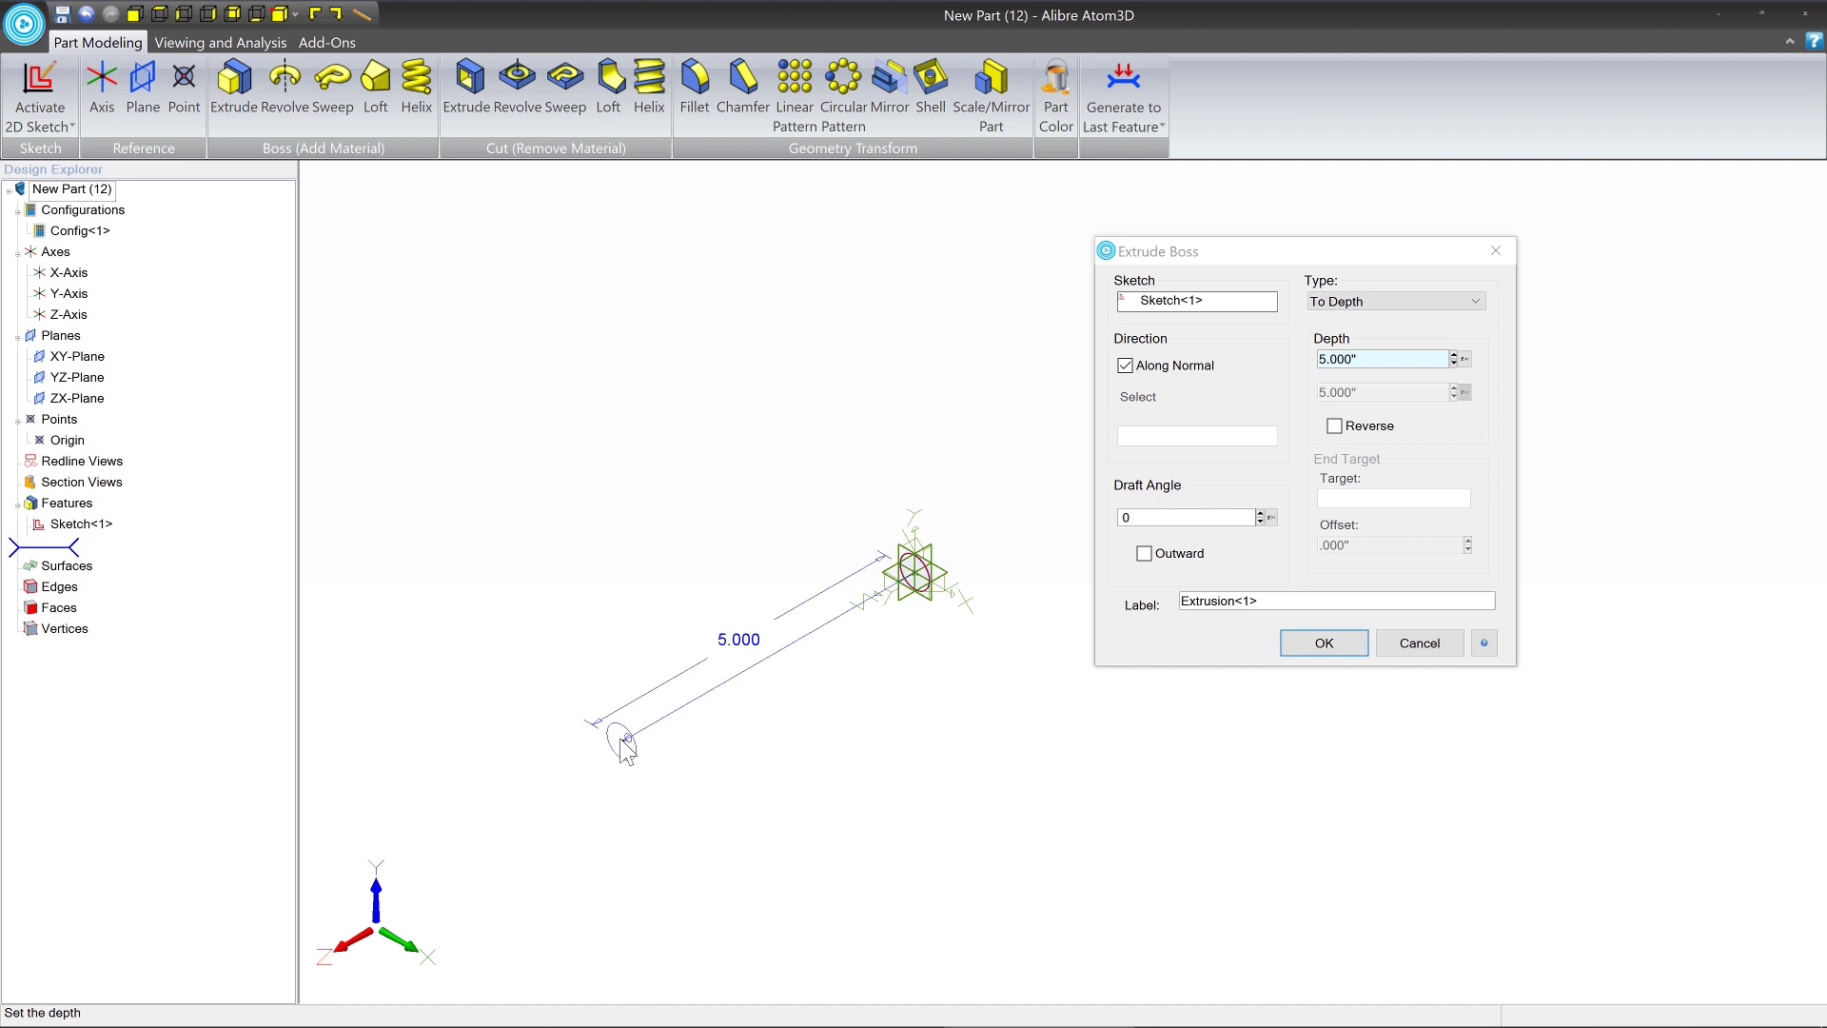
{"action": "left_click_drag", "start_coordinate": [622, 741], "coordinate": [740, 671]}
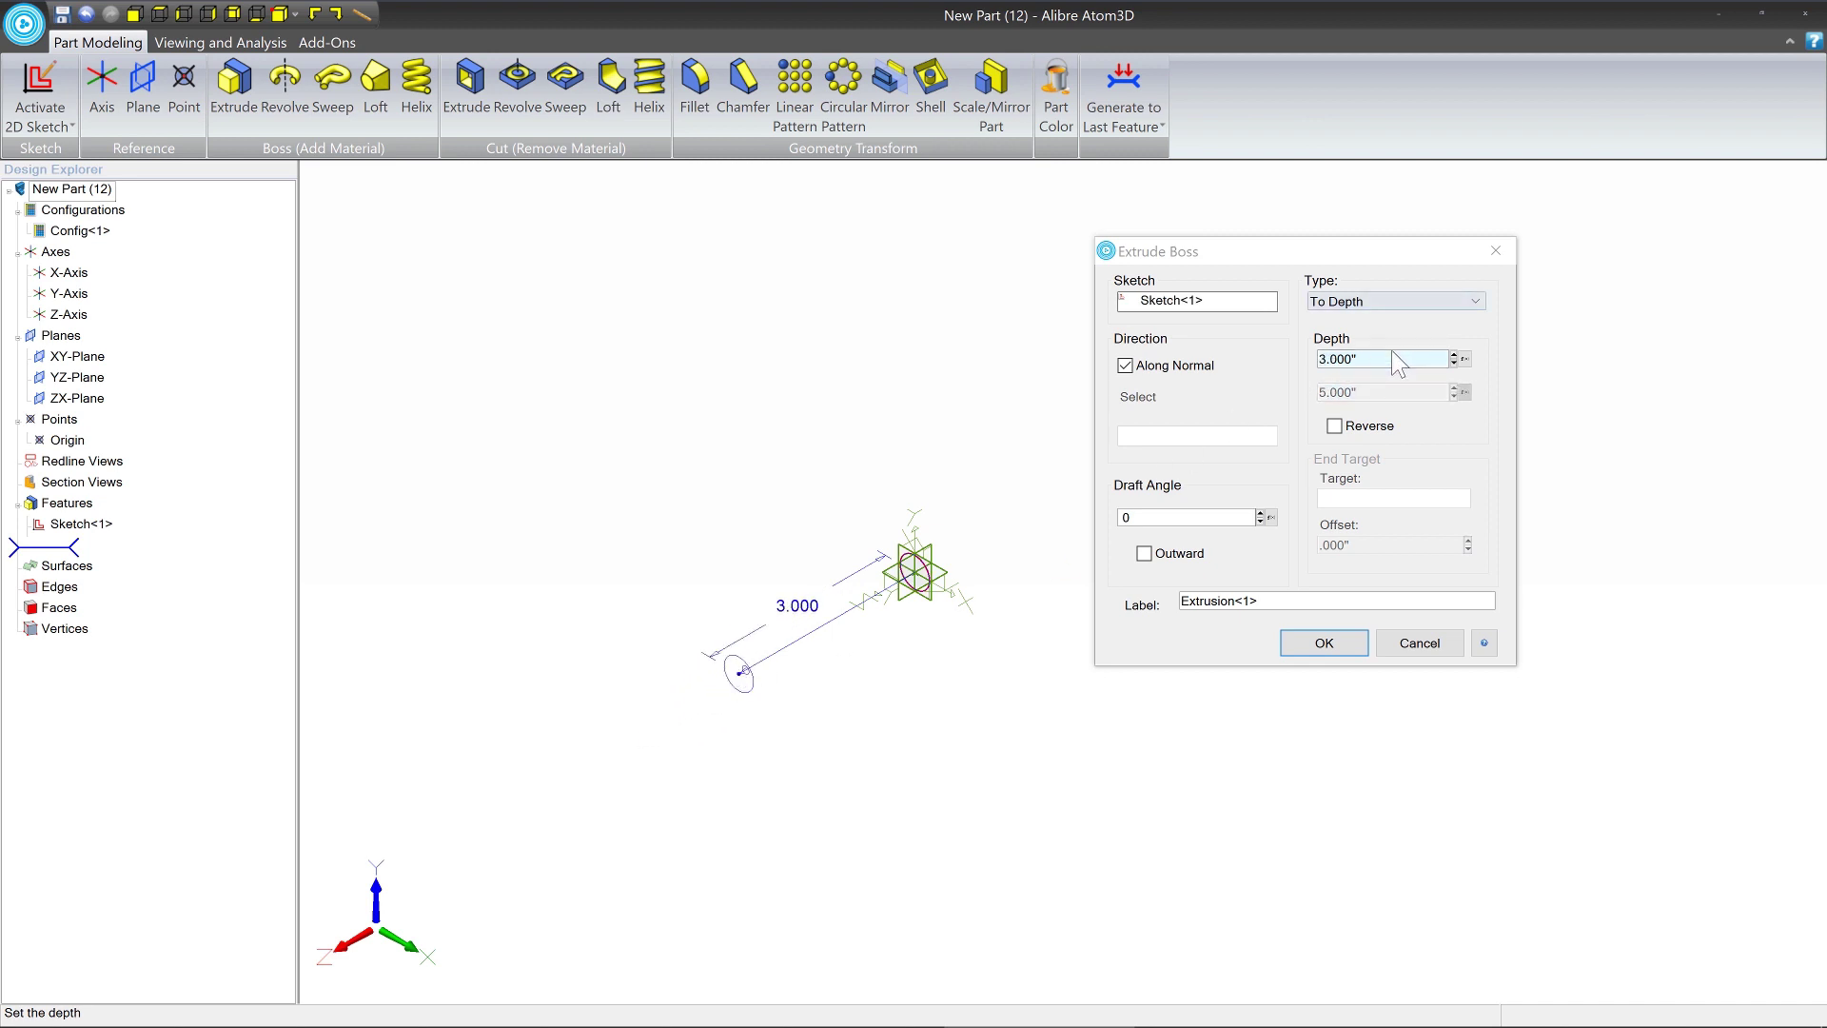
{"action": "left_click", "coordinate": [1397, 361]}
{"action": "type", "text": "3"}
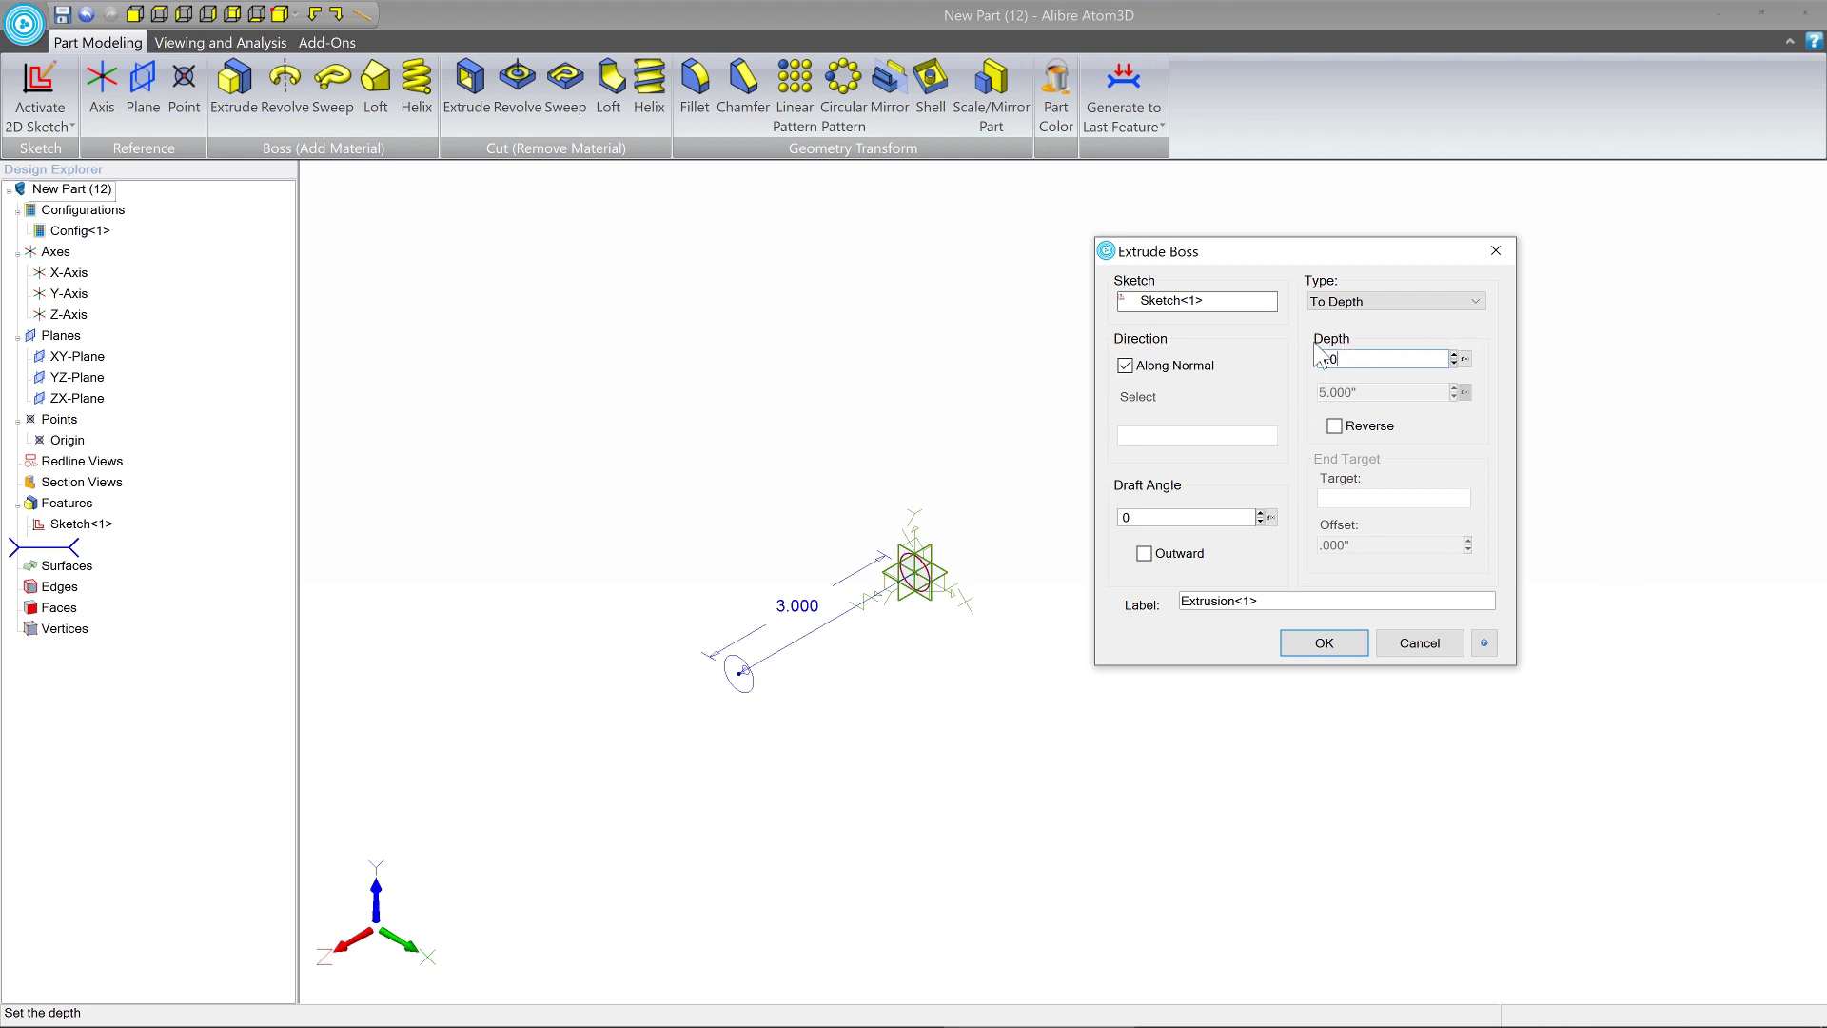
{"action": "left_click", "coordinate": [1324, 644]}
{"action": "left_click", "coordinate": [1001, 449]}
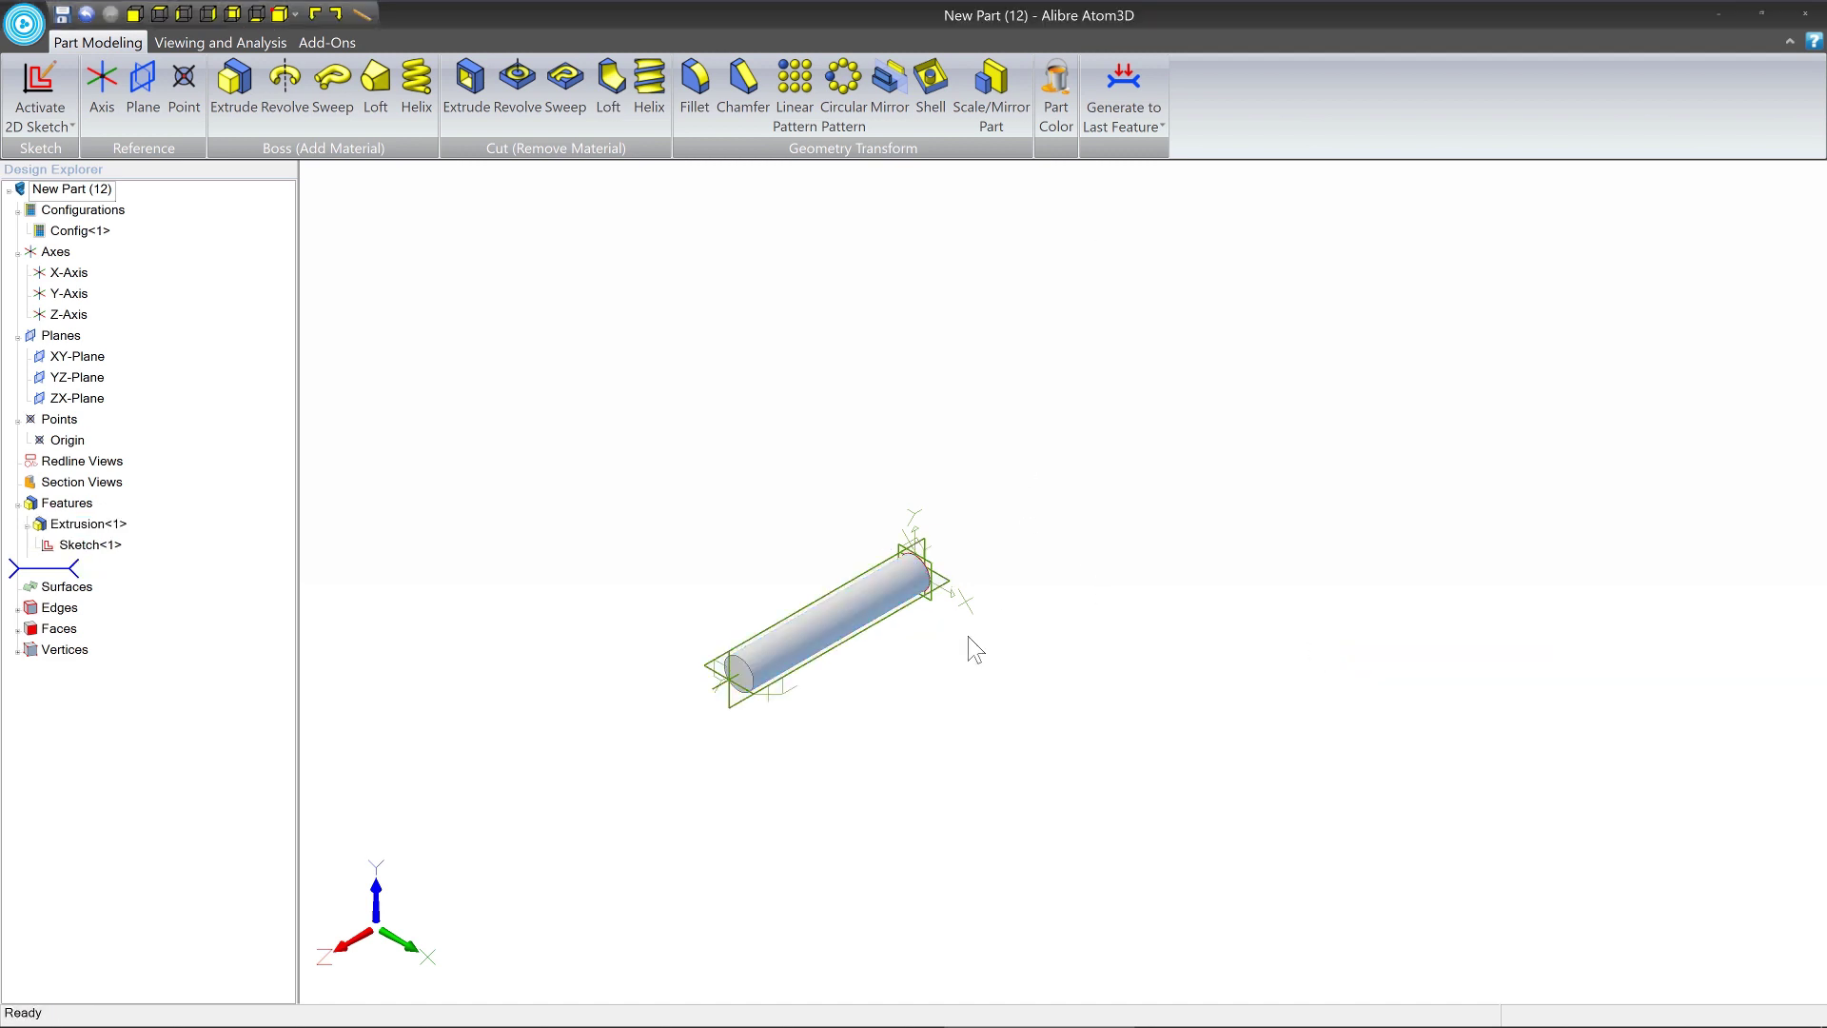
Start a 2D sketch on the cylinder's flat end face opposite the original sketch plane.
{"action": "middle_click_drag", "start_coordinate": [938, 685], "coordinate": [1097, 603]}
{"action": "mouse_move", "coordinate": [1044, 534]}
{"action": "middle_mouse_down"}
{"action": "mouse_move", "coordinate": [1001, 535]}
{"action": "mouse_move", "coordinate": [1041, 527]}
{"action": "middle_mouse_up"}
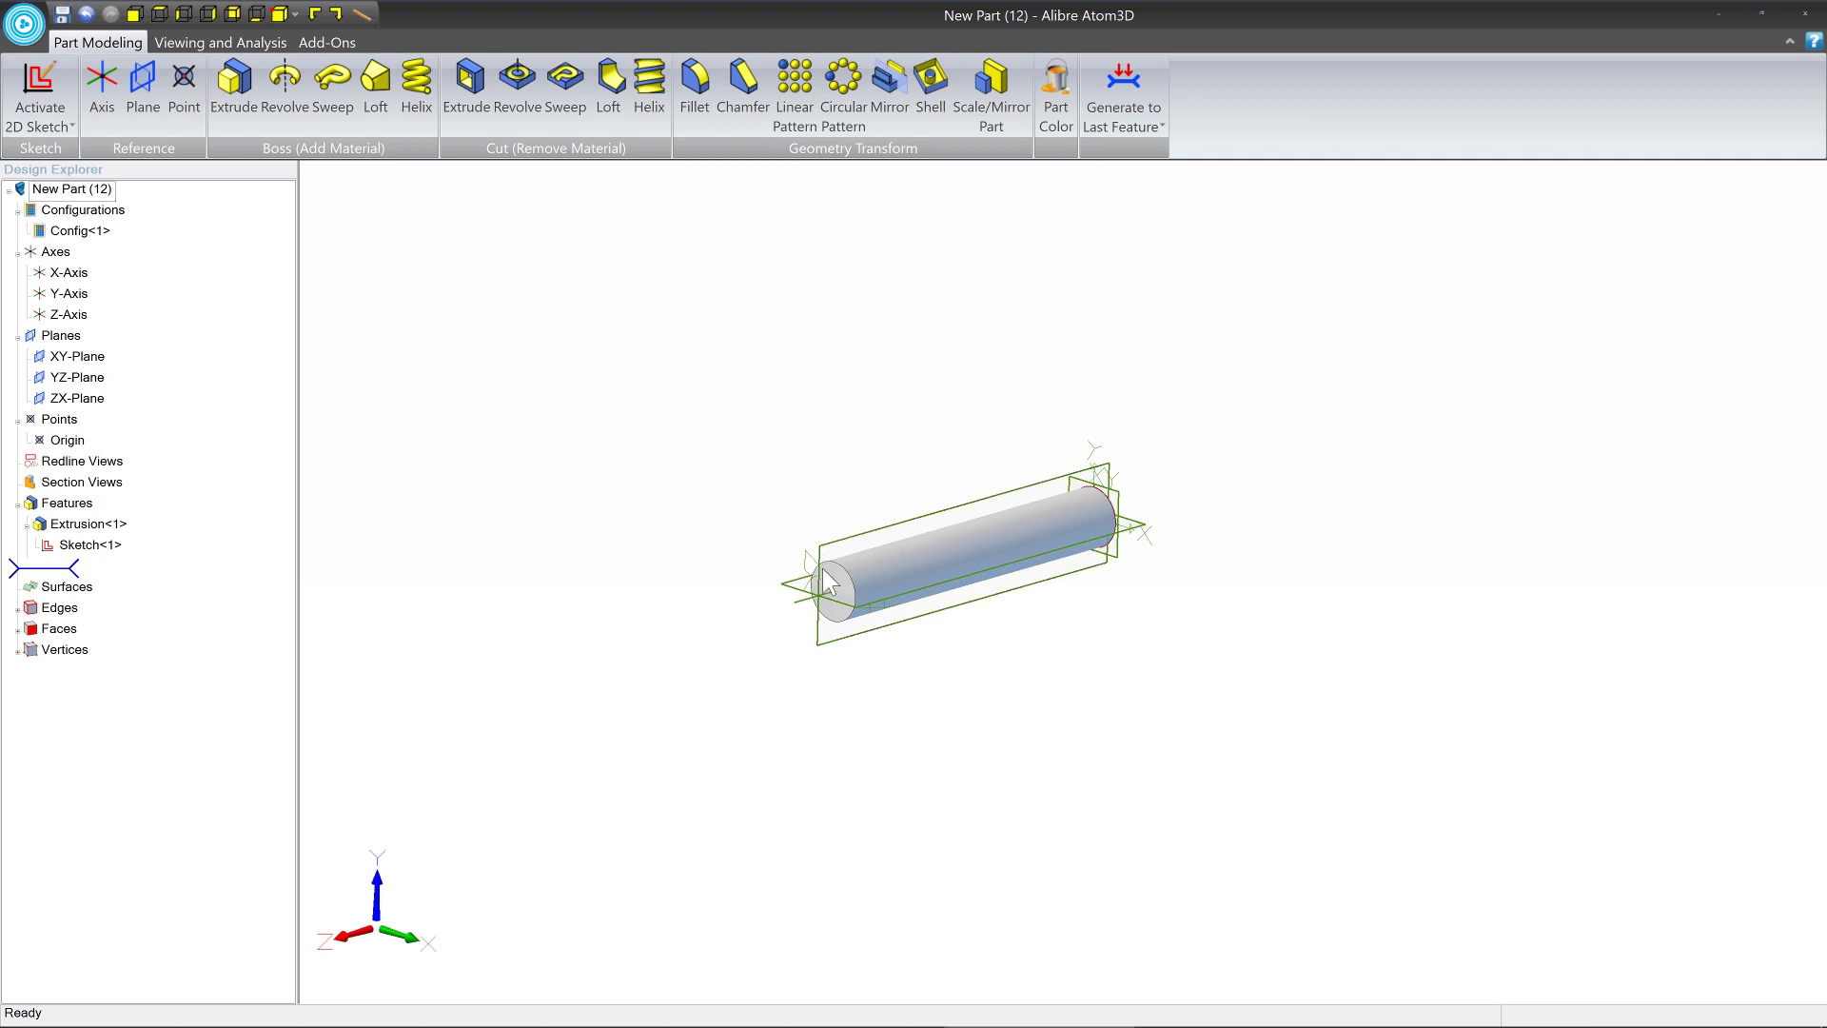
{"action": "middle_click_drag", "start_coordinate": [1008, 533], "coordinate": [1076, 510]}
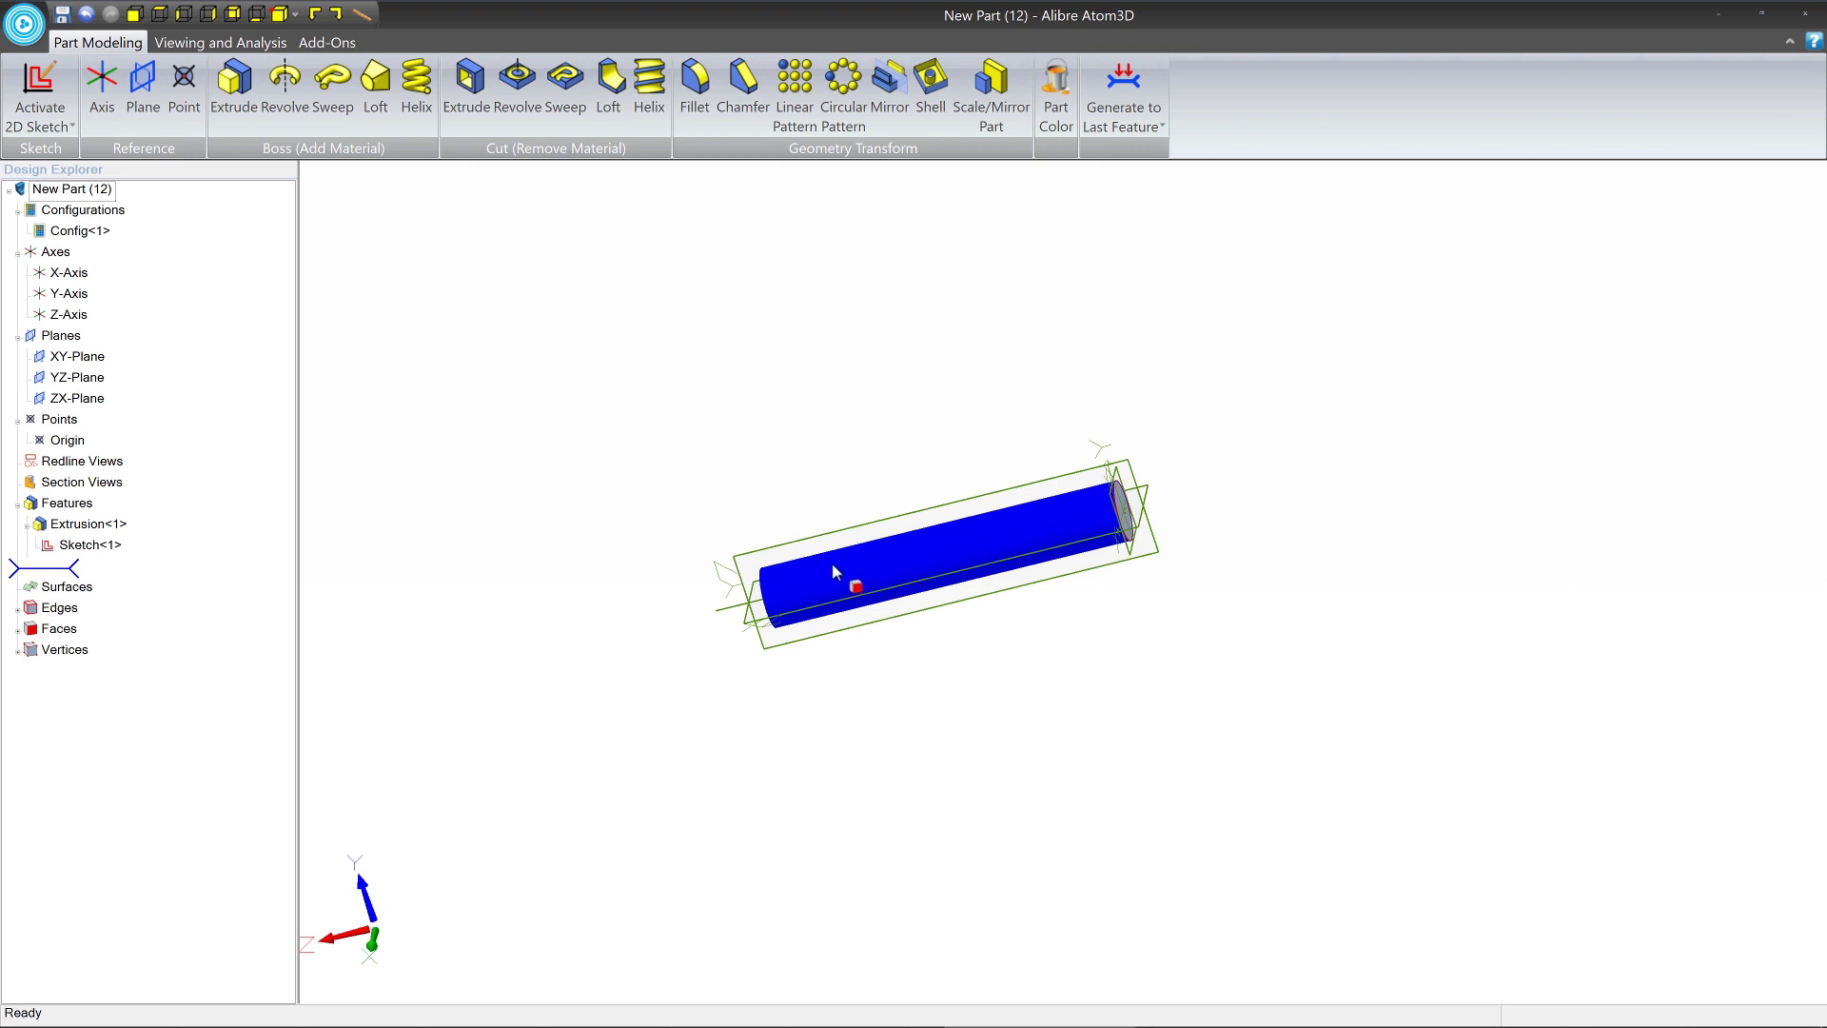
{"action": "middle_click_drag", "start_coordinate": [809, 599], "coordinate": [809, 587]}
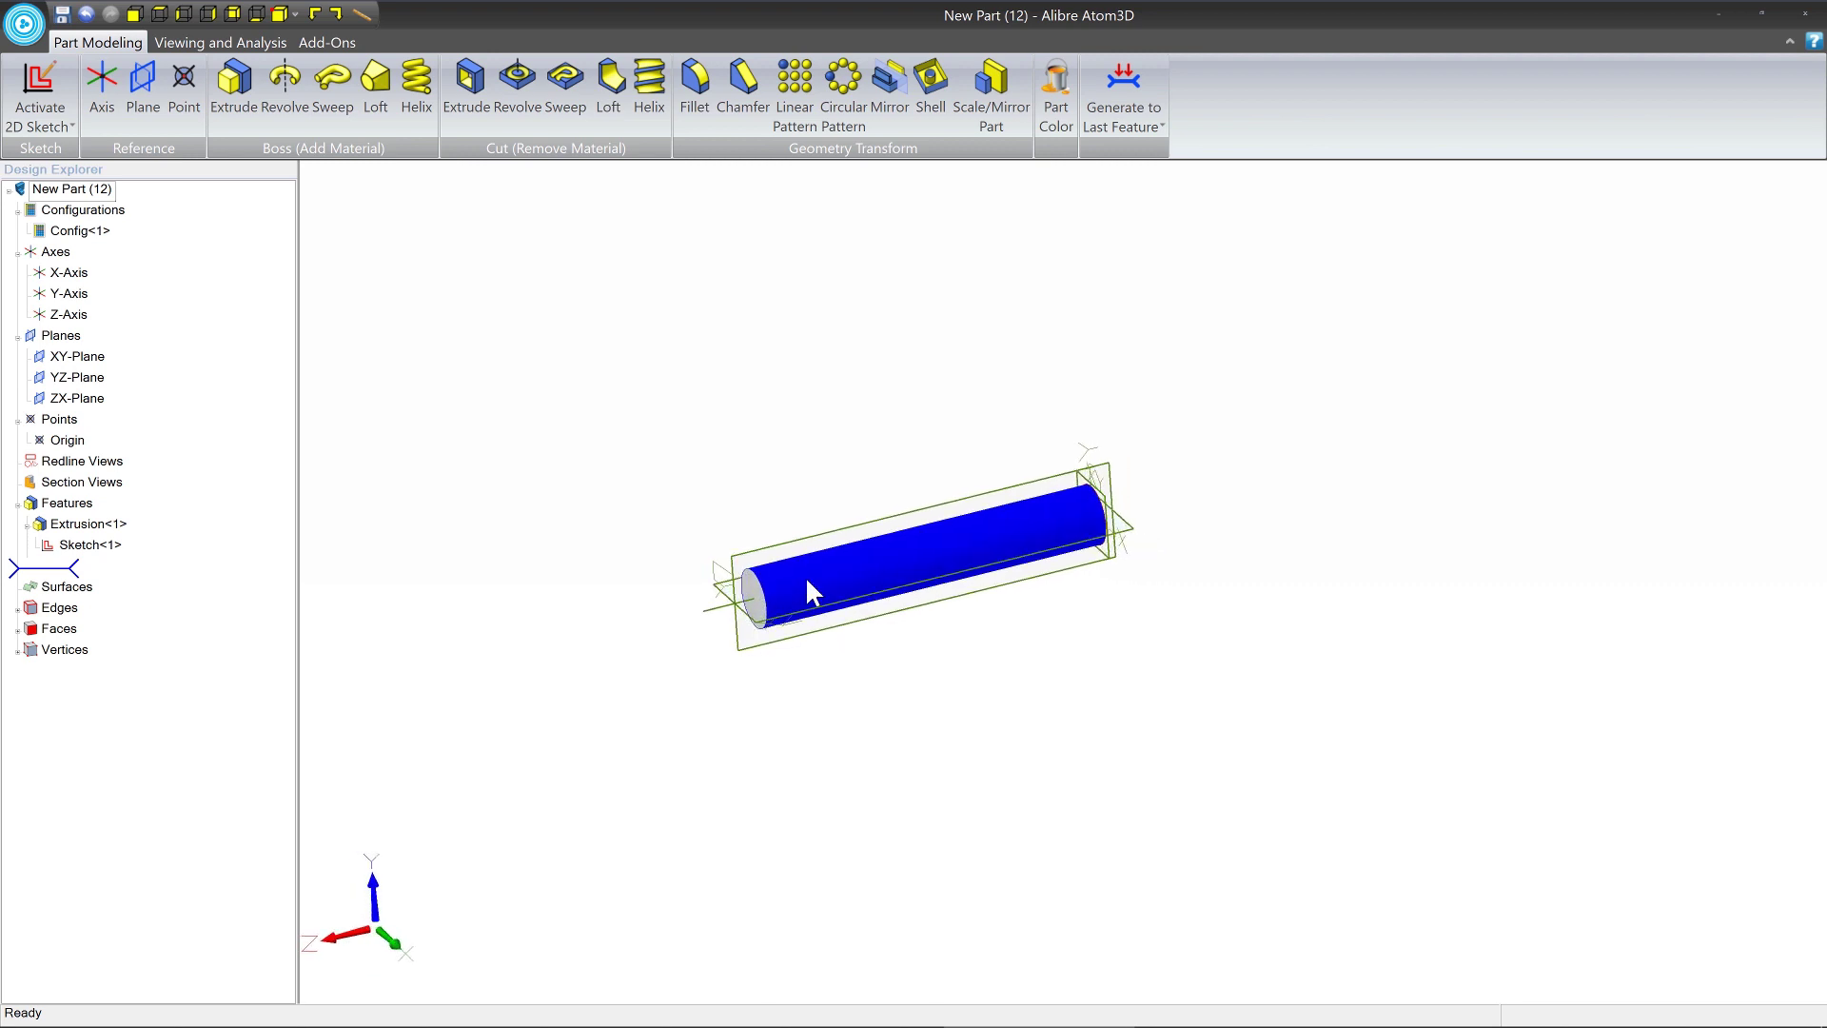
{"action": "left_click", "coordinate": [753, 597]}
{"action": "scroll", "coordinate": [685, 664], "scroll_direction": "up", "scroll_amount": 4}
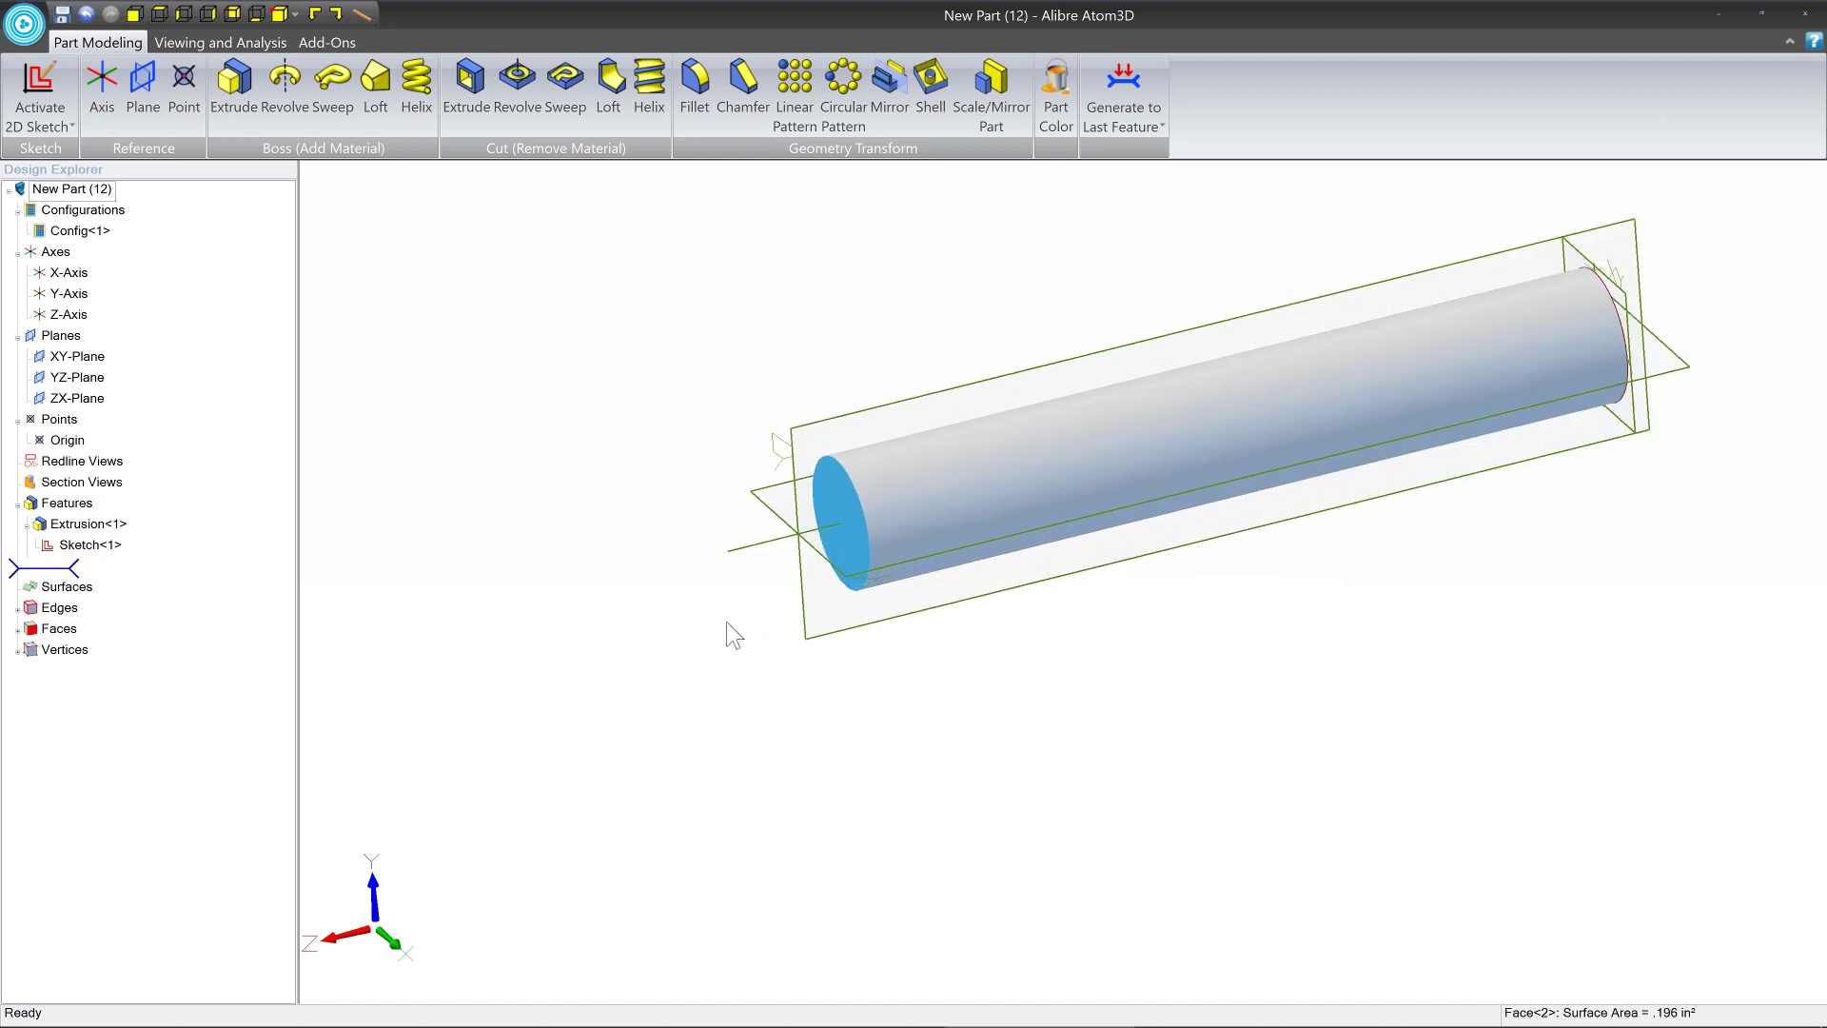
{"action": "left_click", "coordinate": [39, 84]}
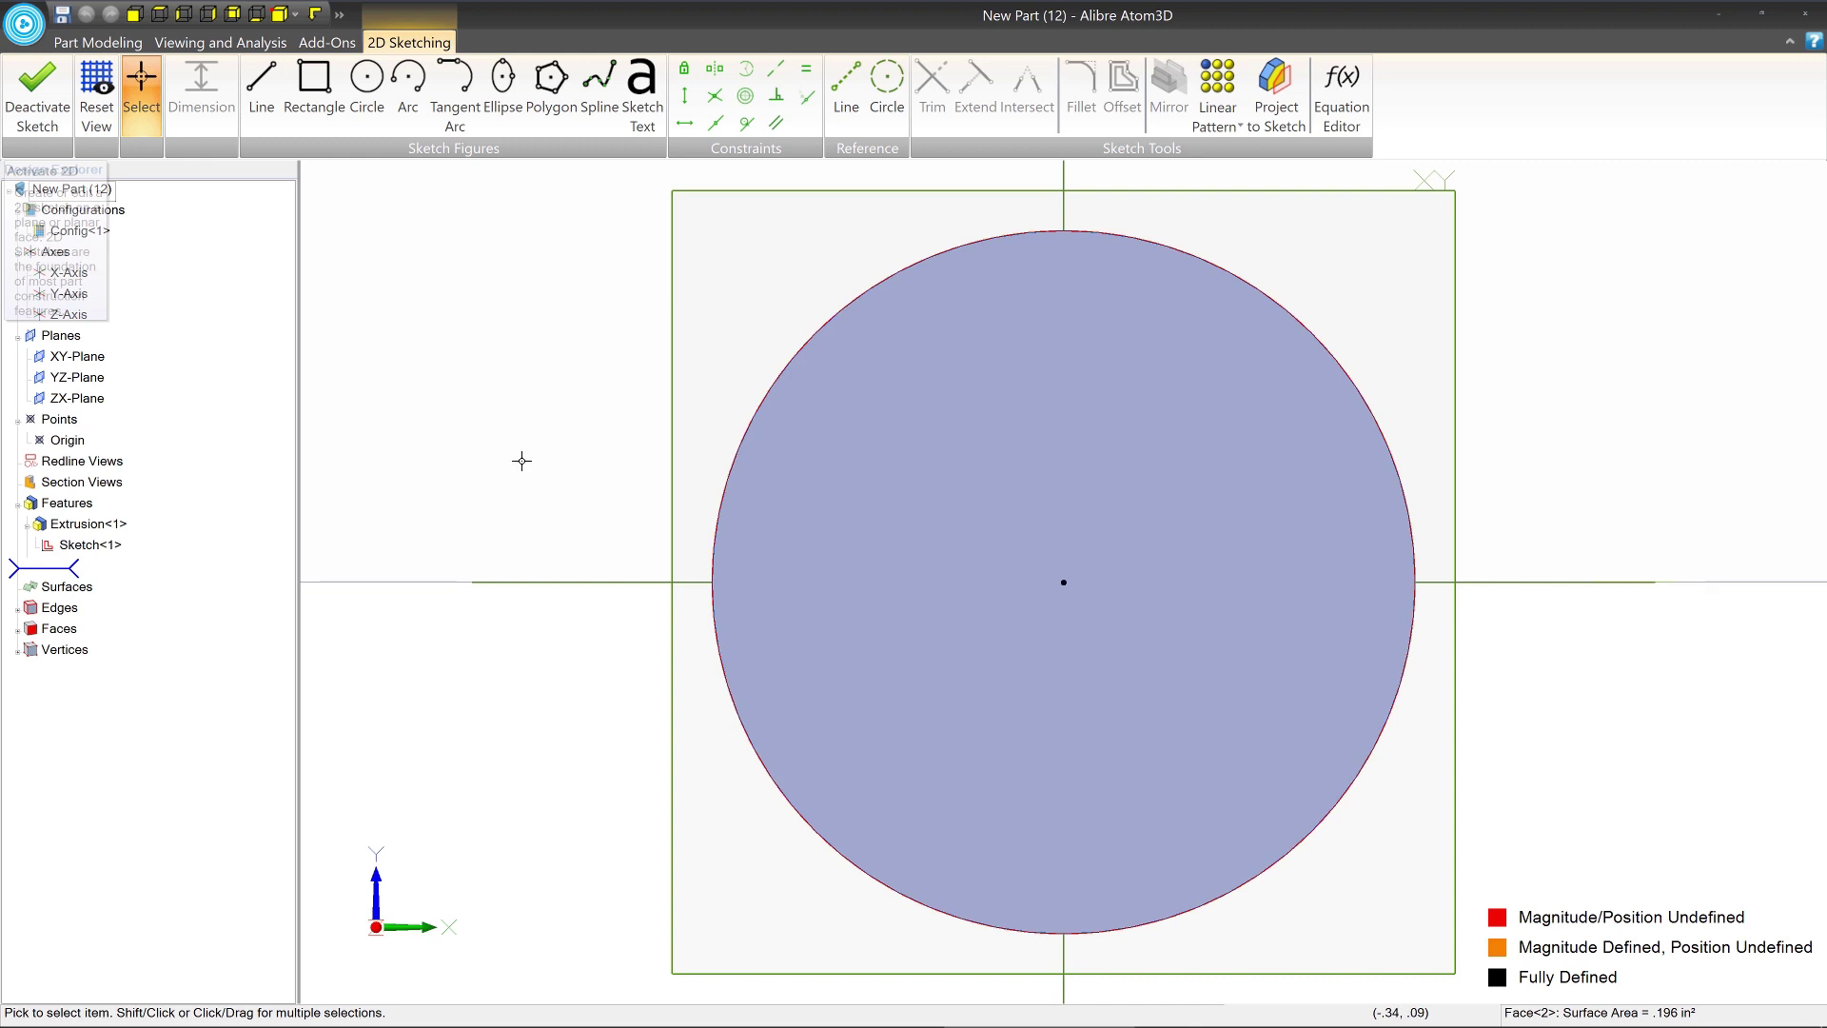
{"action": "scroll", "coordinate": [528, 490], "scroll_direction": "down", "scroll_amount": 4}
{"action": "middle_click_drag", "start_coordinate": [1129, 543], "coordinate": [1183, 571]}
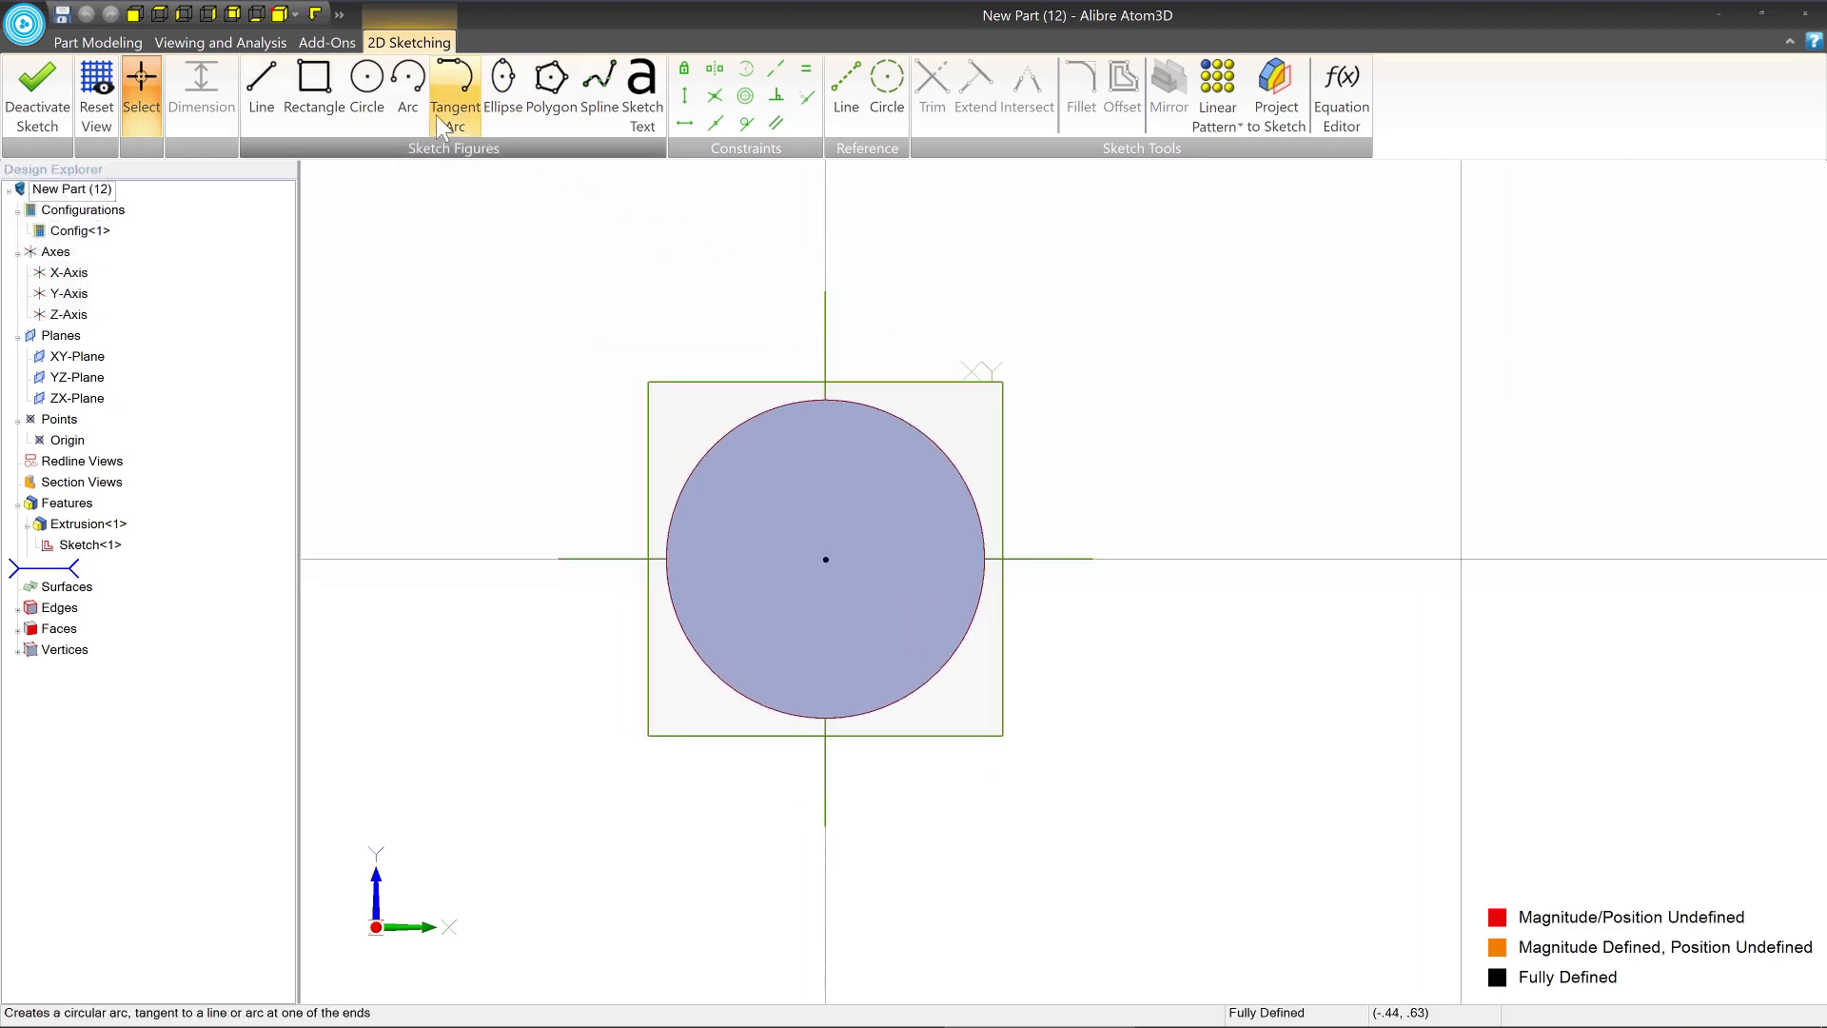
Sketch a six-sided regular polygon around its helper circle, centred on the origin, with a diameter of about .81 inch.
{"action": "left_click", "coordinate": [554, 90]}
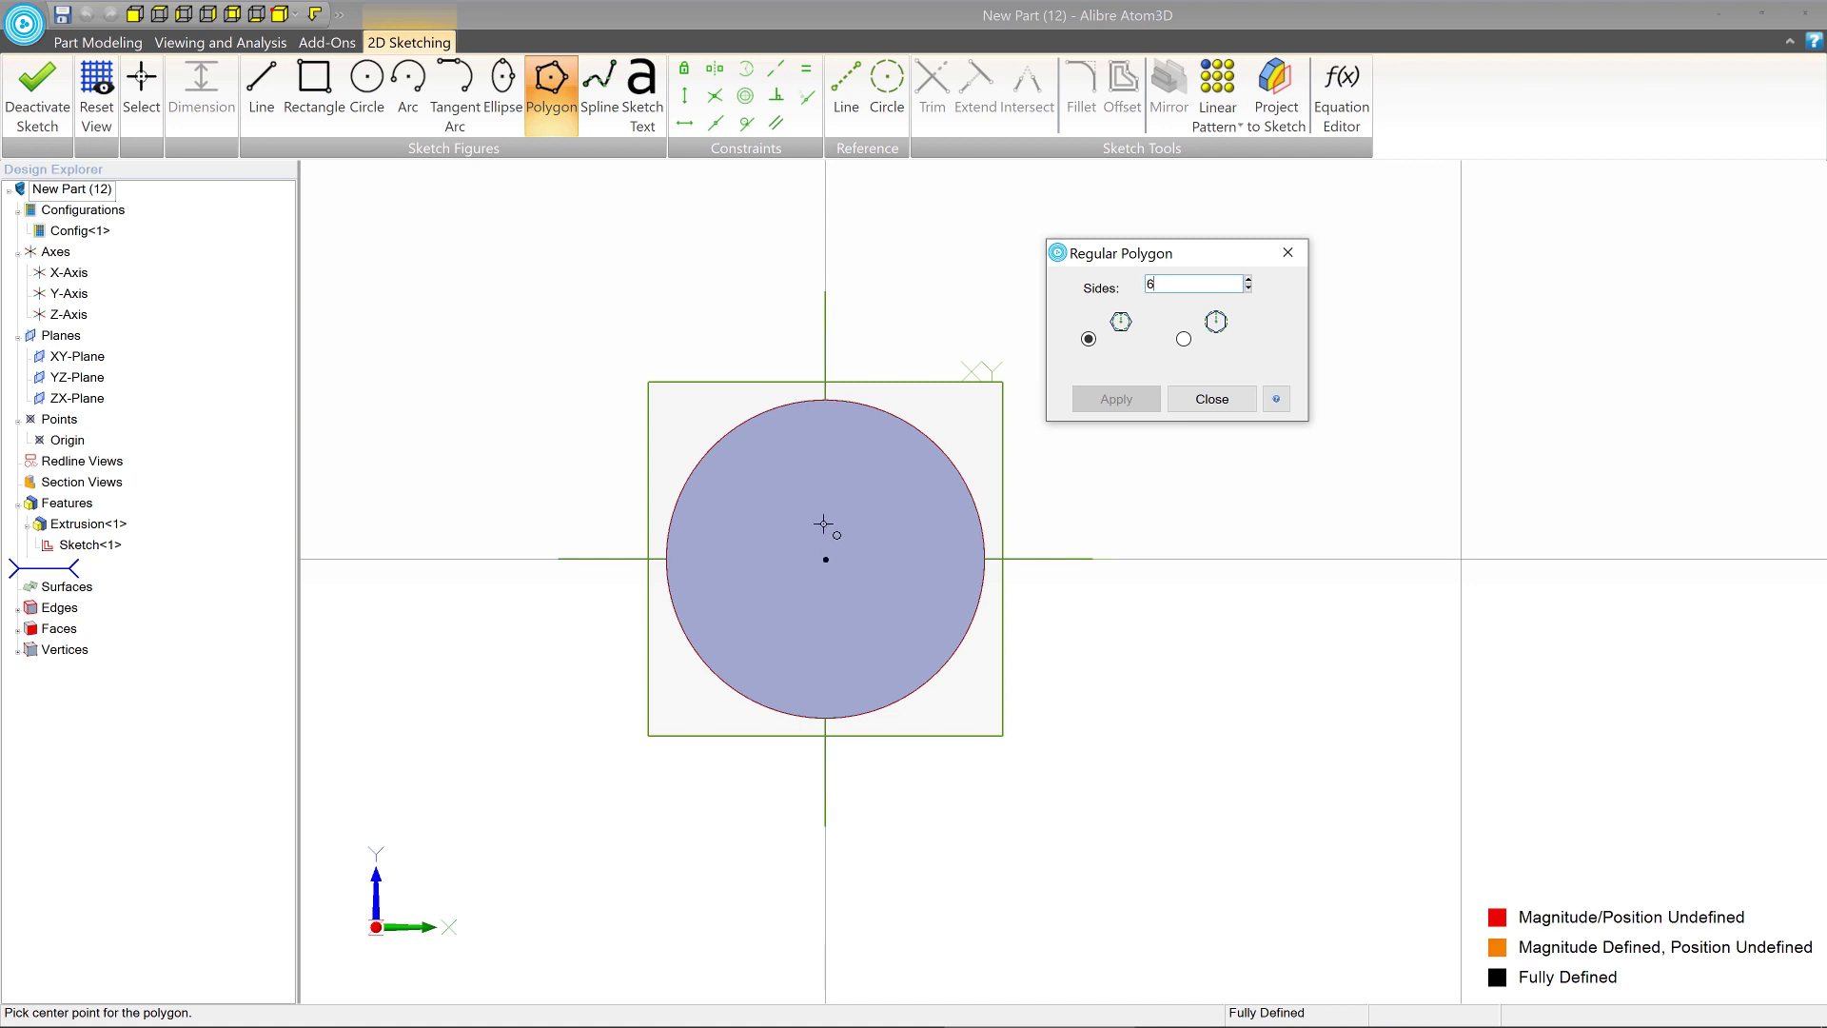
{"action": "left_click", "coordinate": [826, 559]}
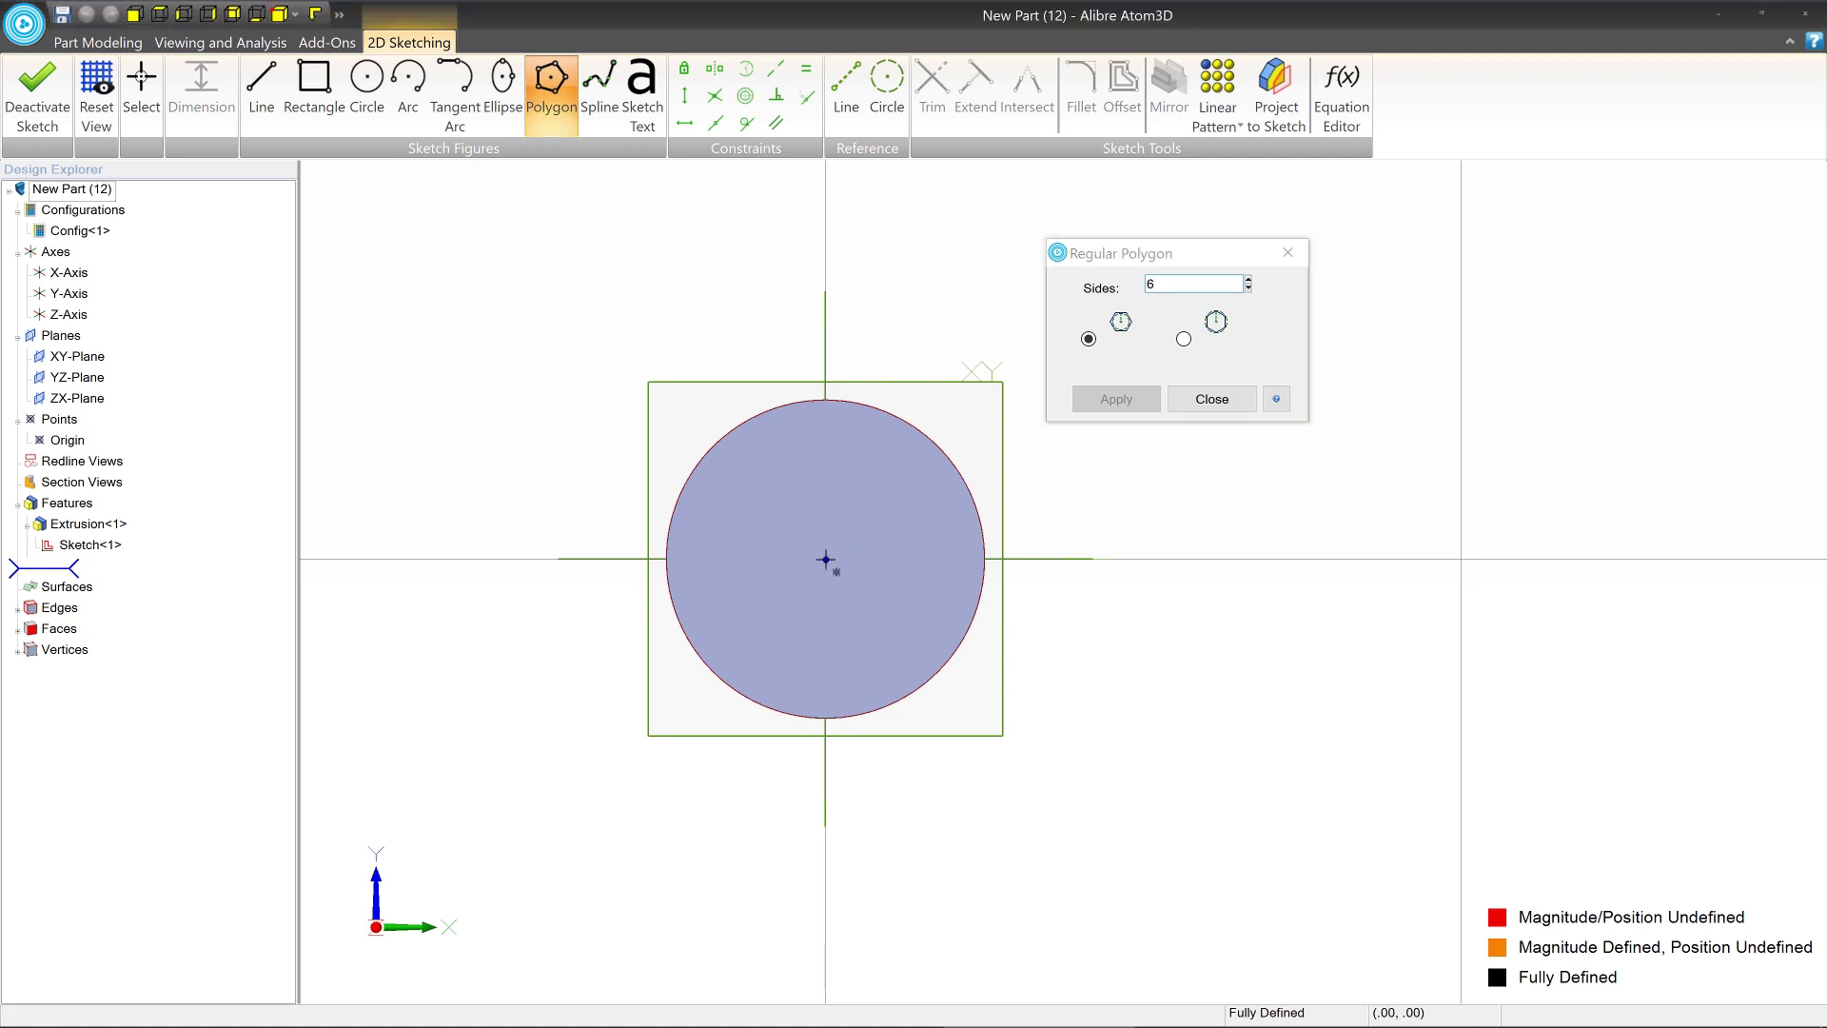
{"action": "left_click", "coordinate": [826, 560]}
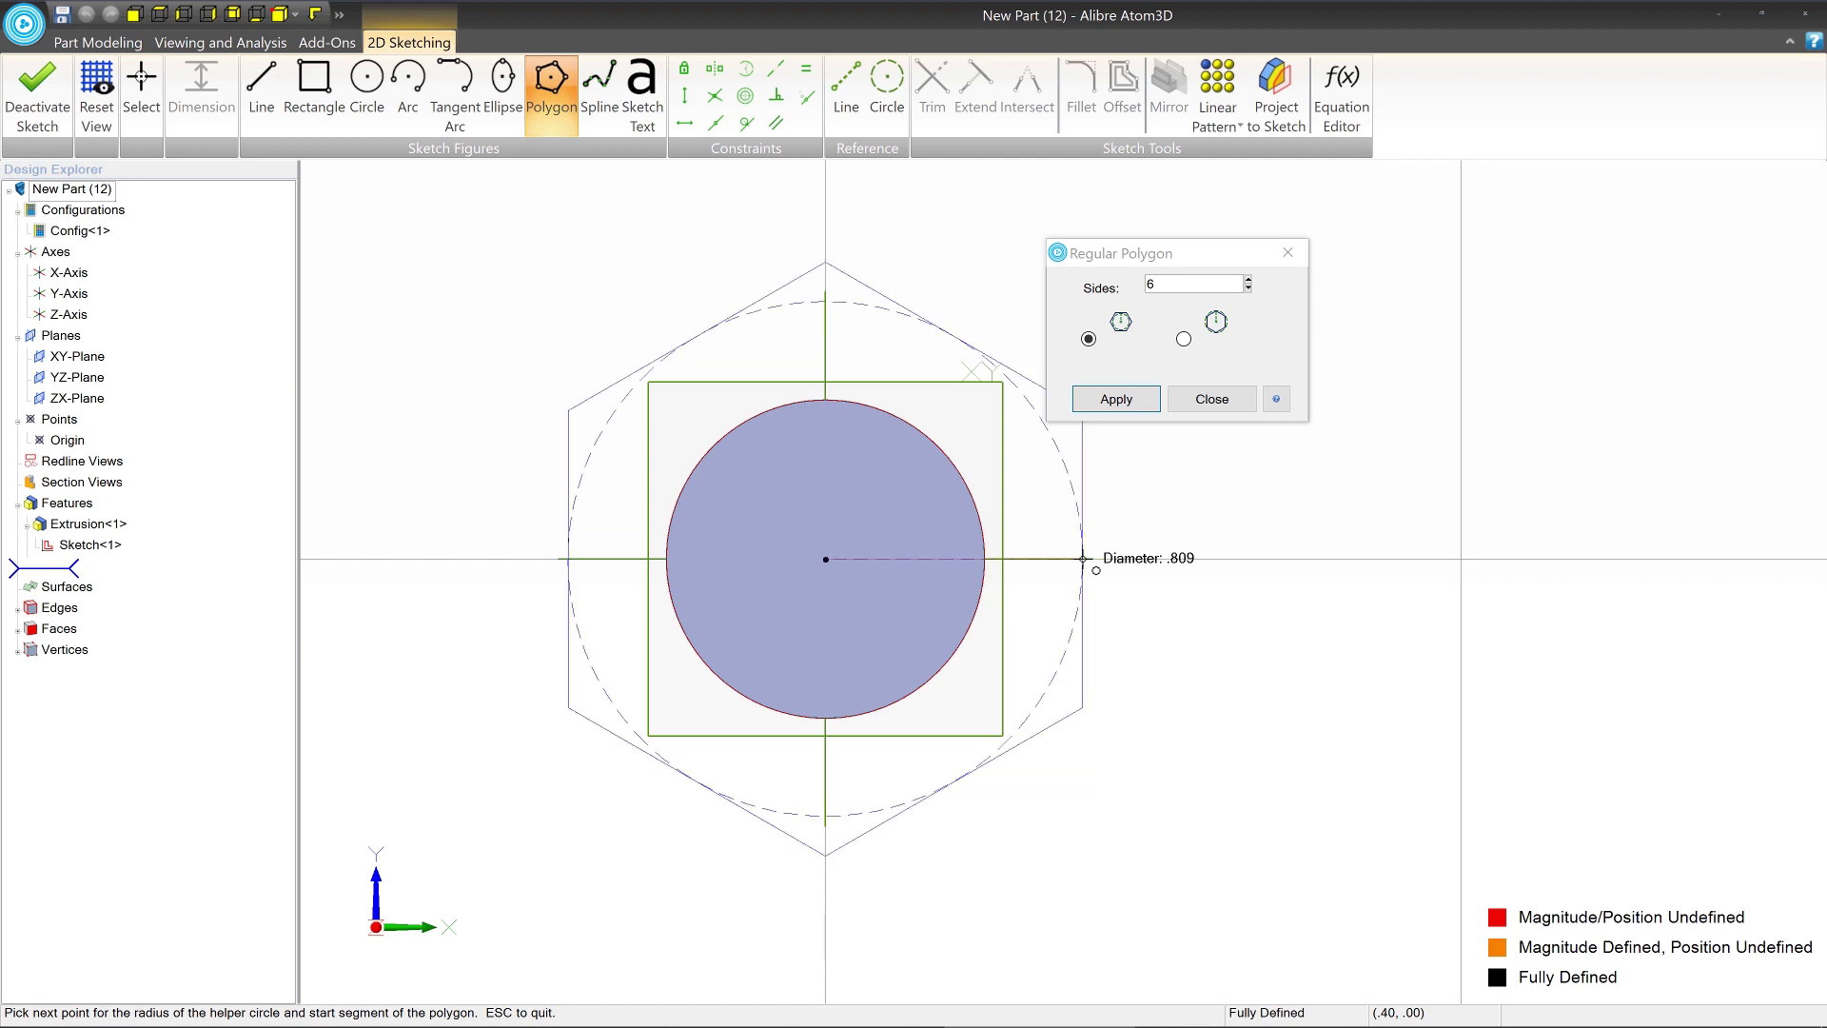
{"action": "left_click", "coordinate": [1084, 559]}
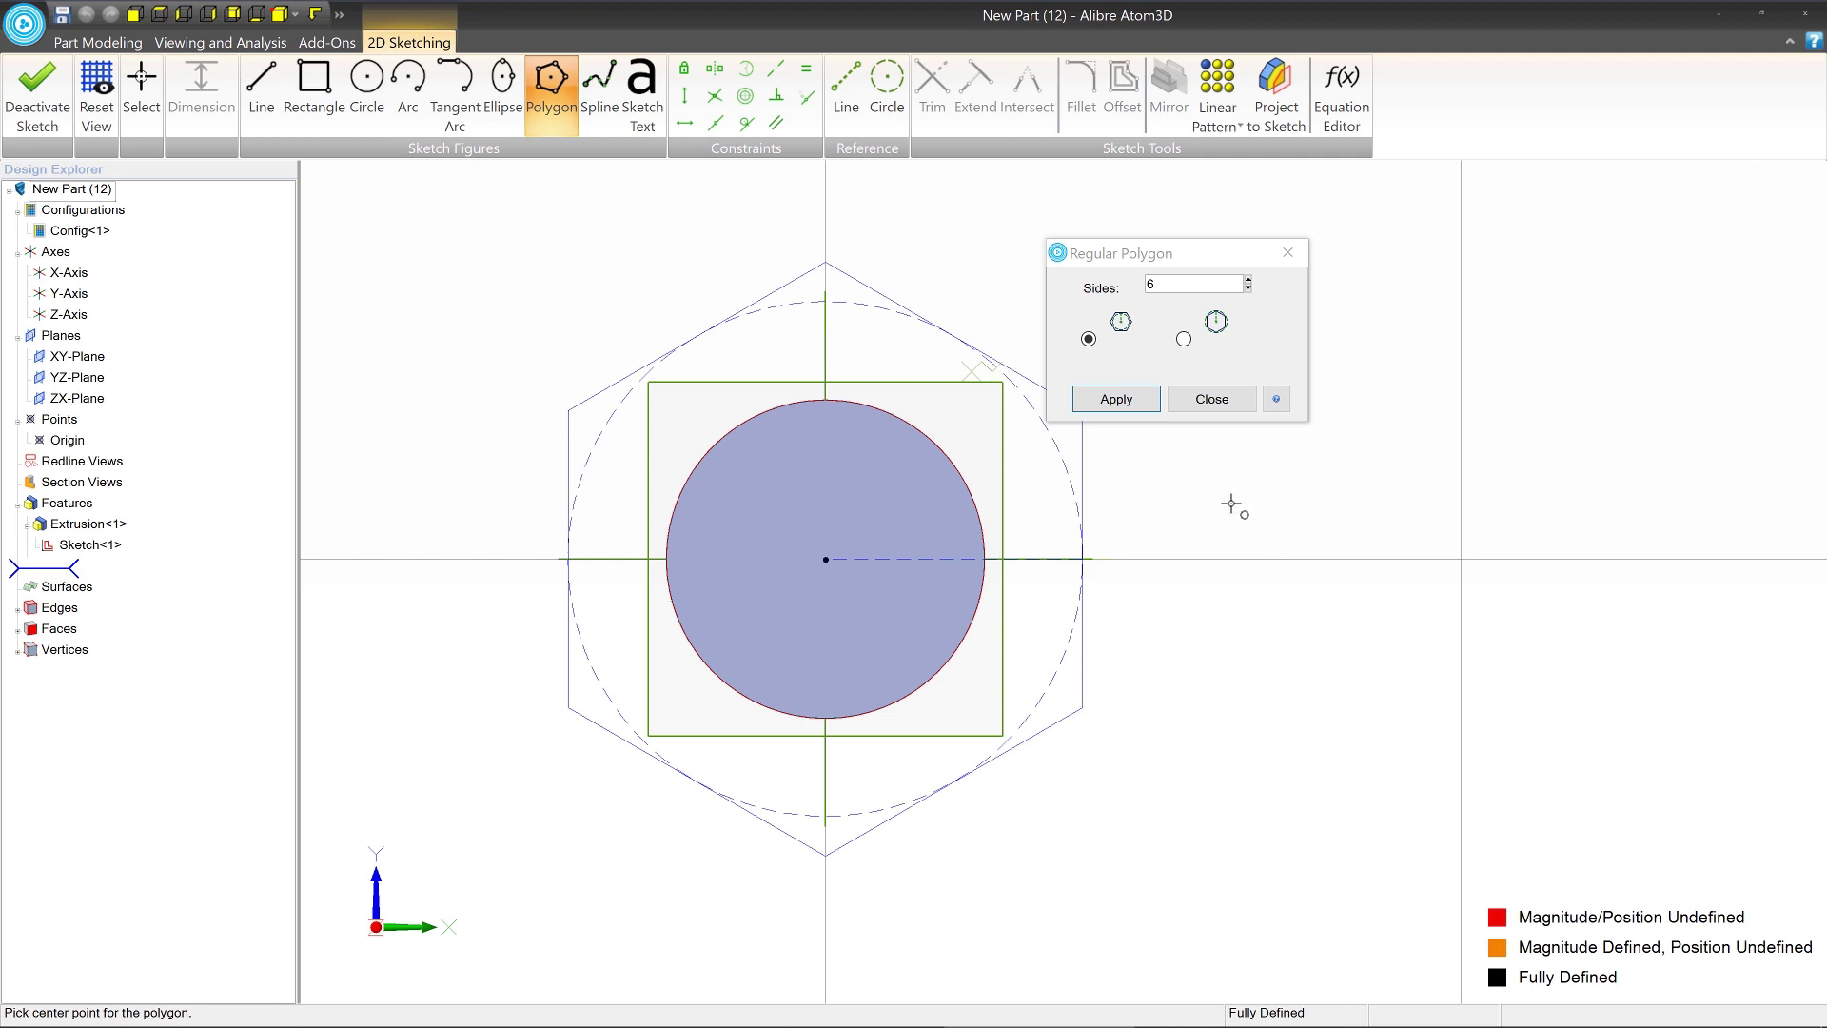
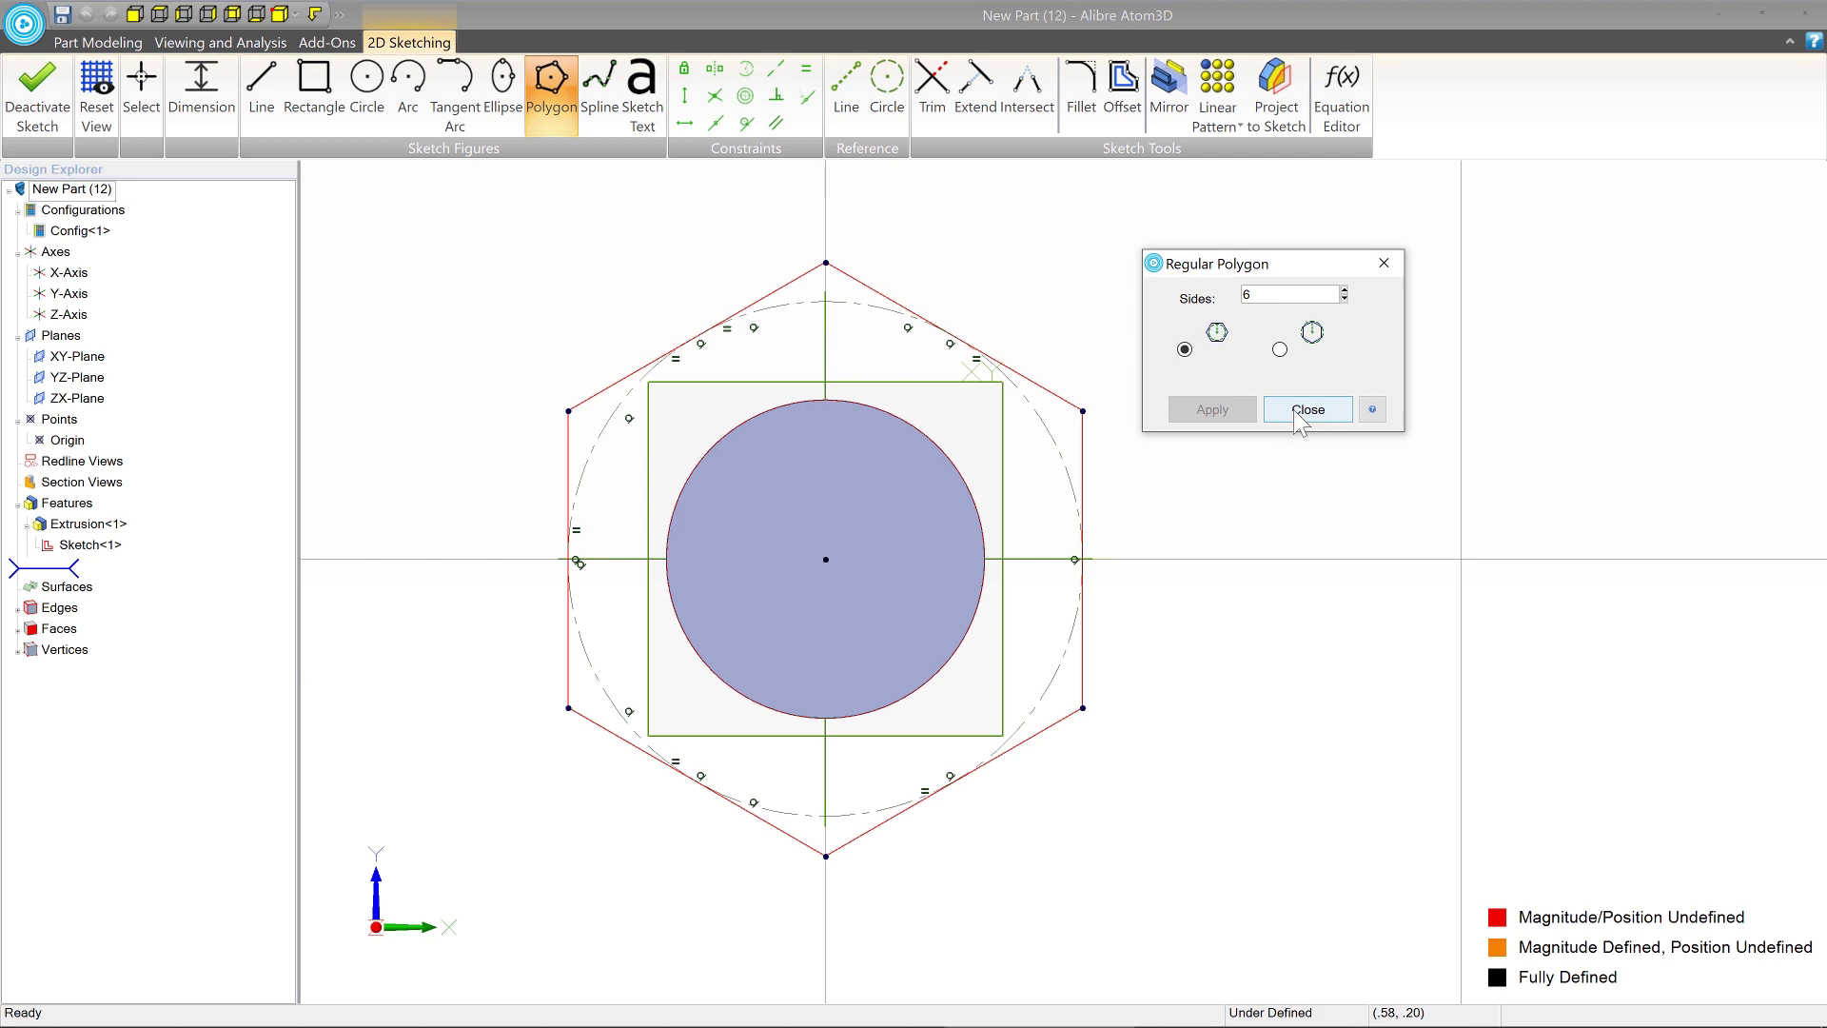
{"action": "left_click", "coordinate": [1309, 411]}
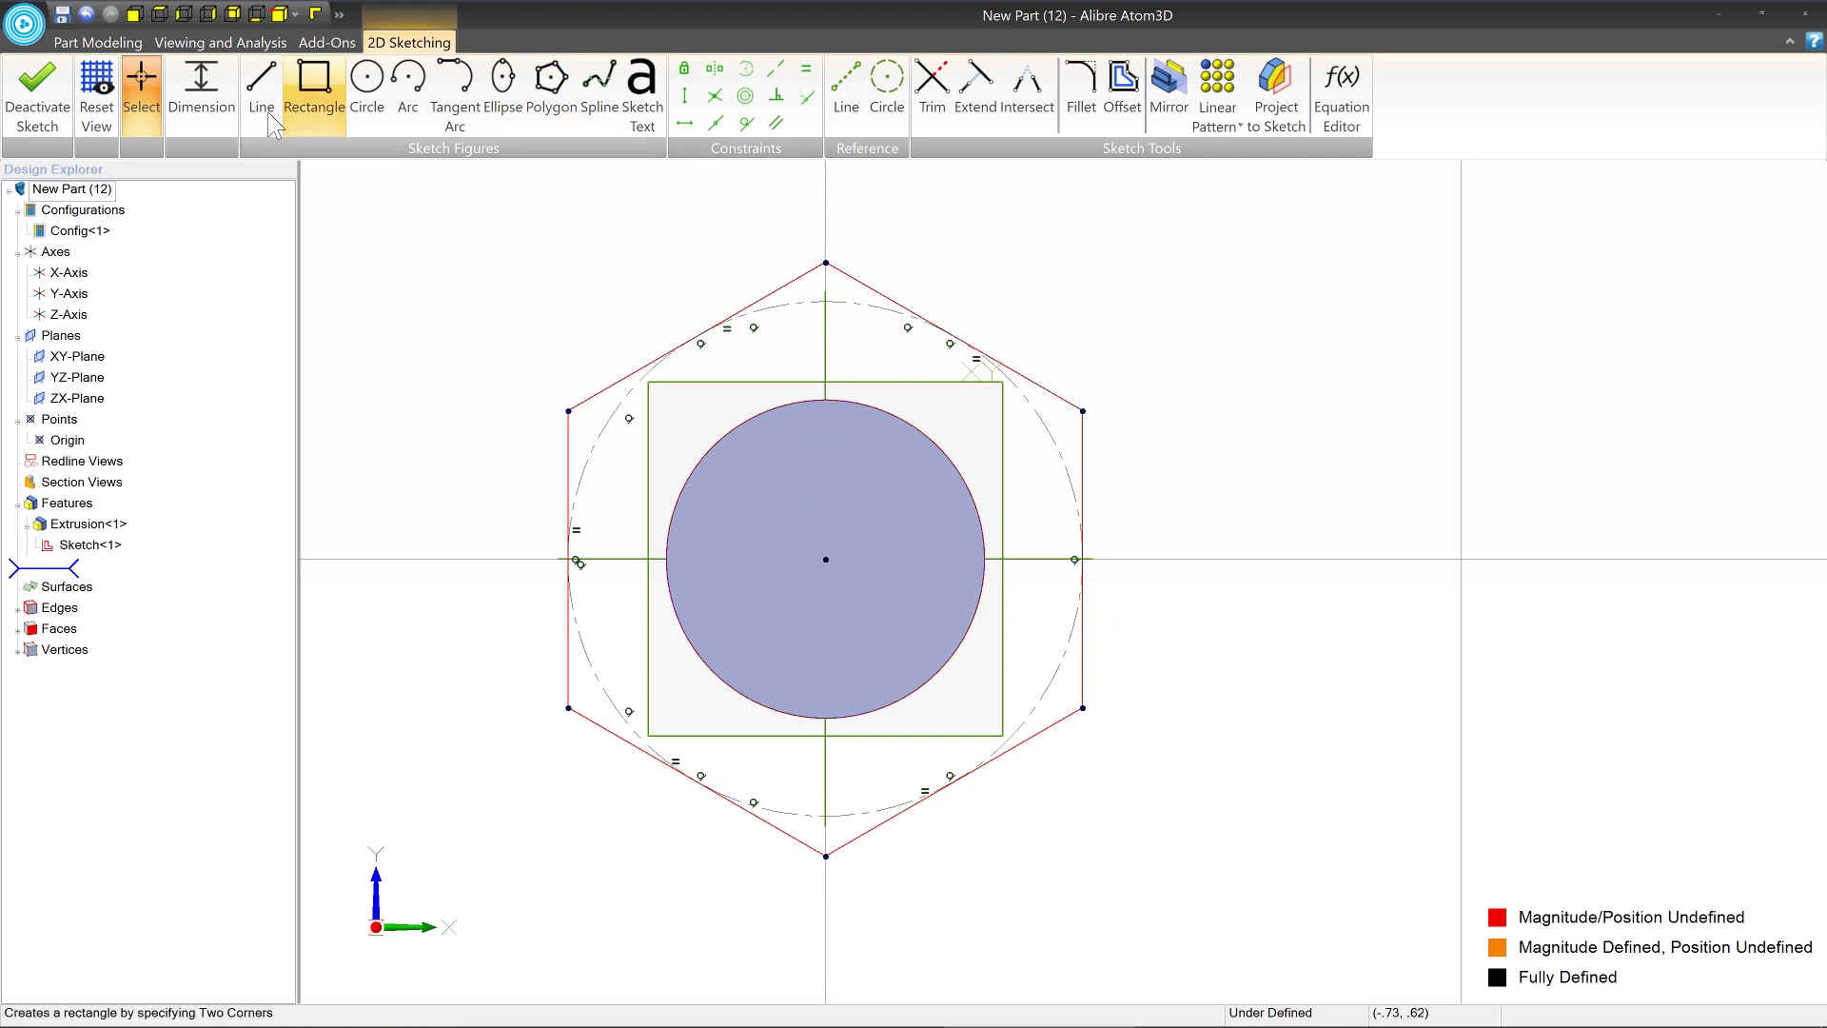
Try a .5 inch length dimension on one vertical side of the hexagon and undo it.
{"action": "left_click", "coordinate": [205, 94]}
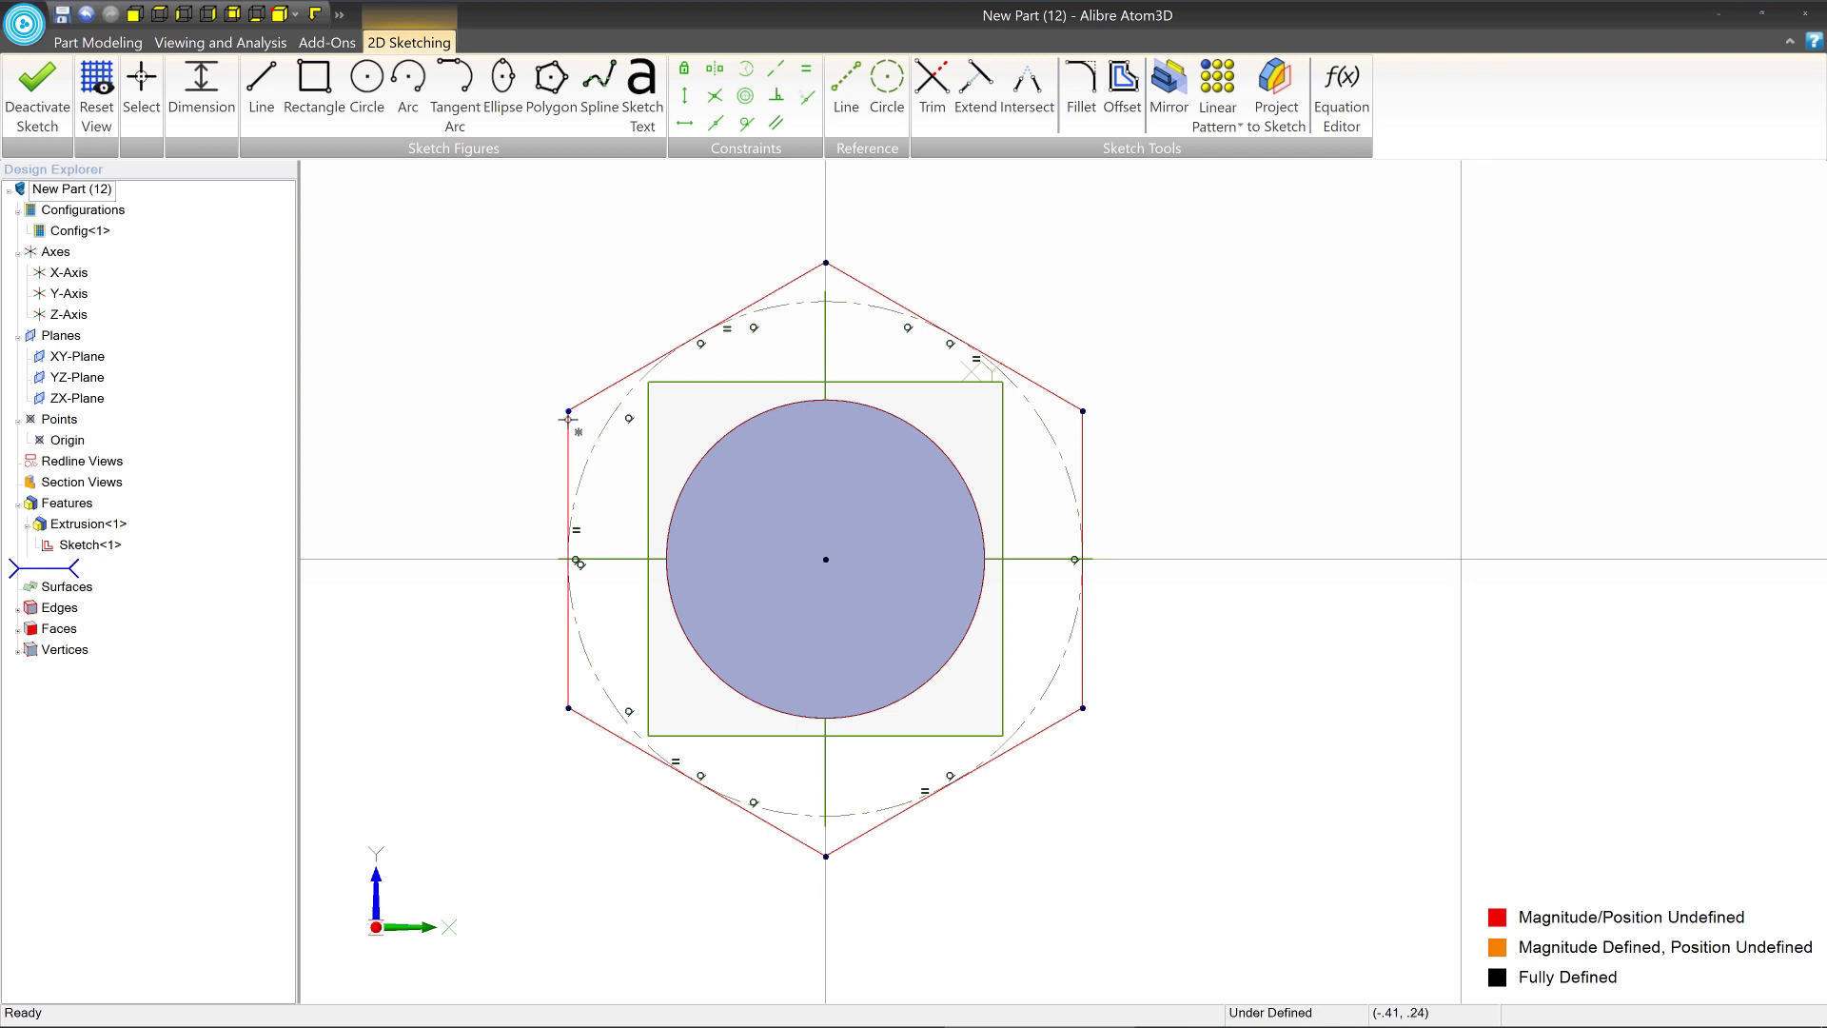
{"action": "left_click", "coordinate": [569, 480]}
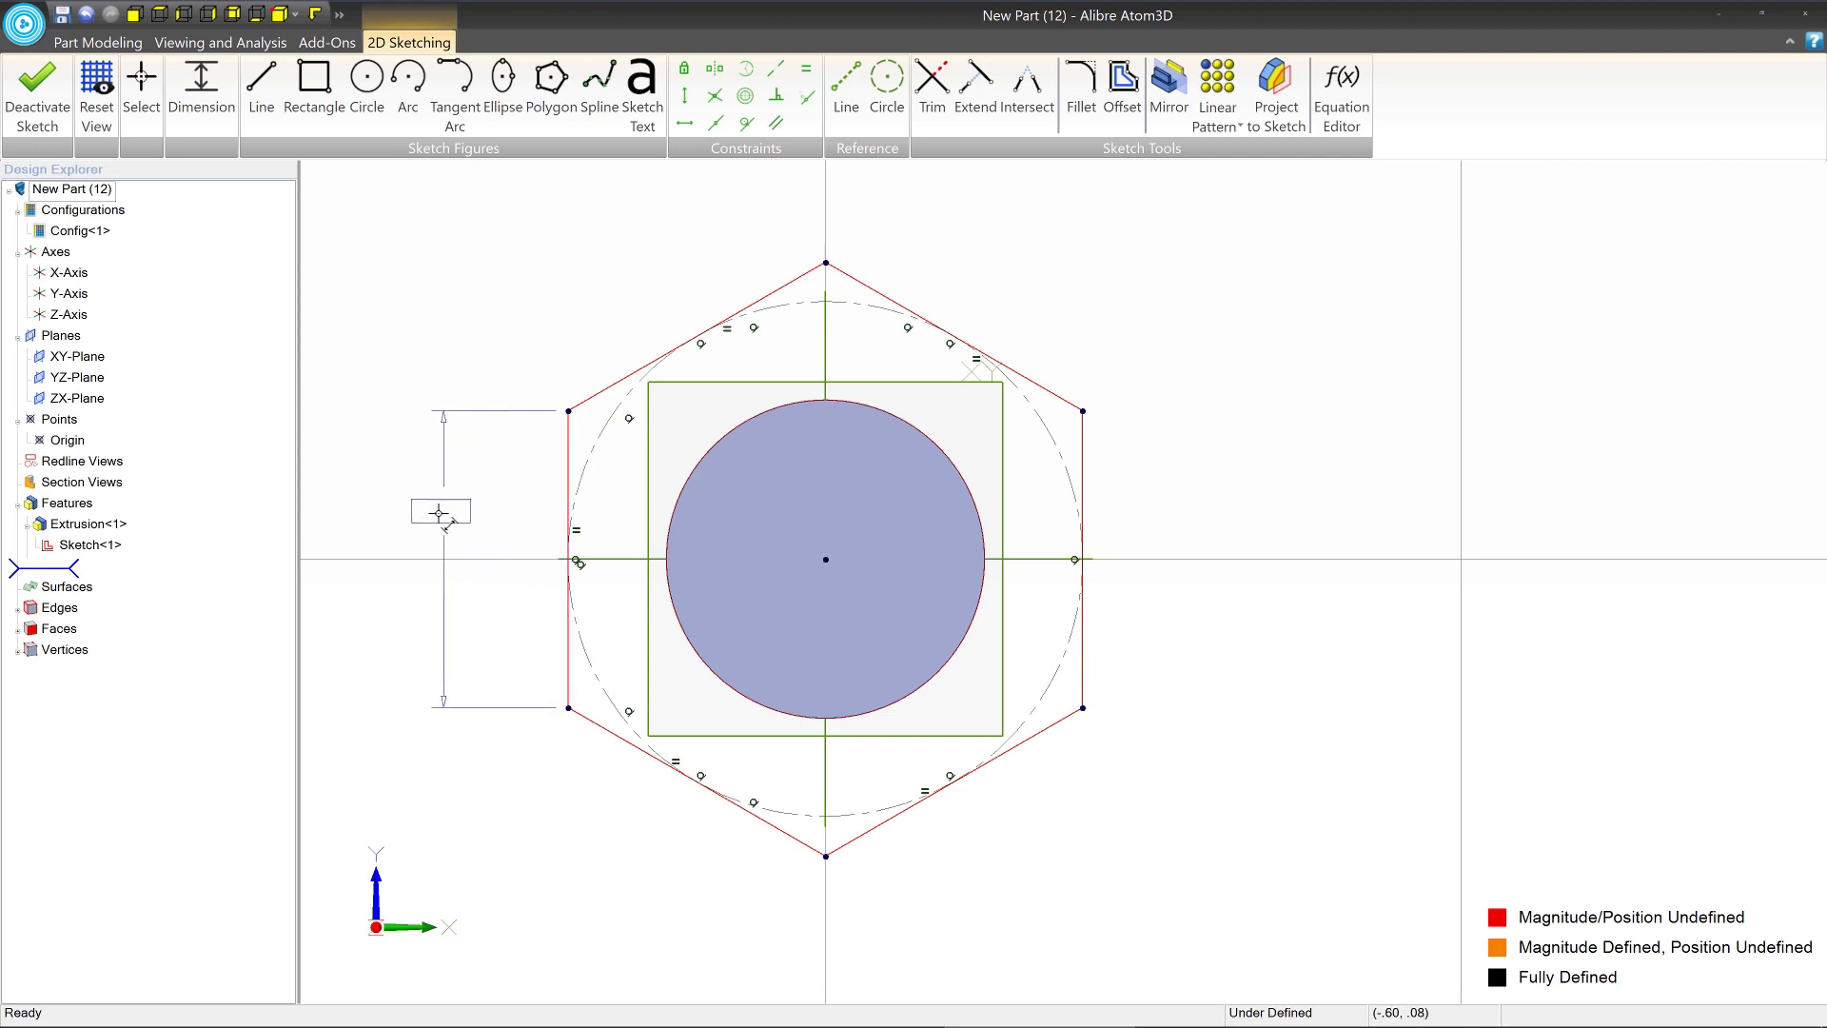
{"action": "left_click", "coordinate": [438, 514]}
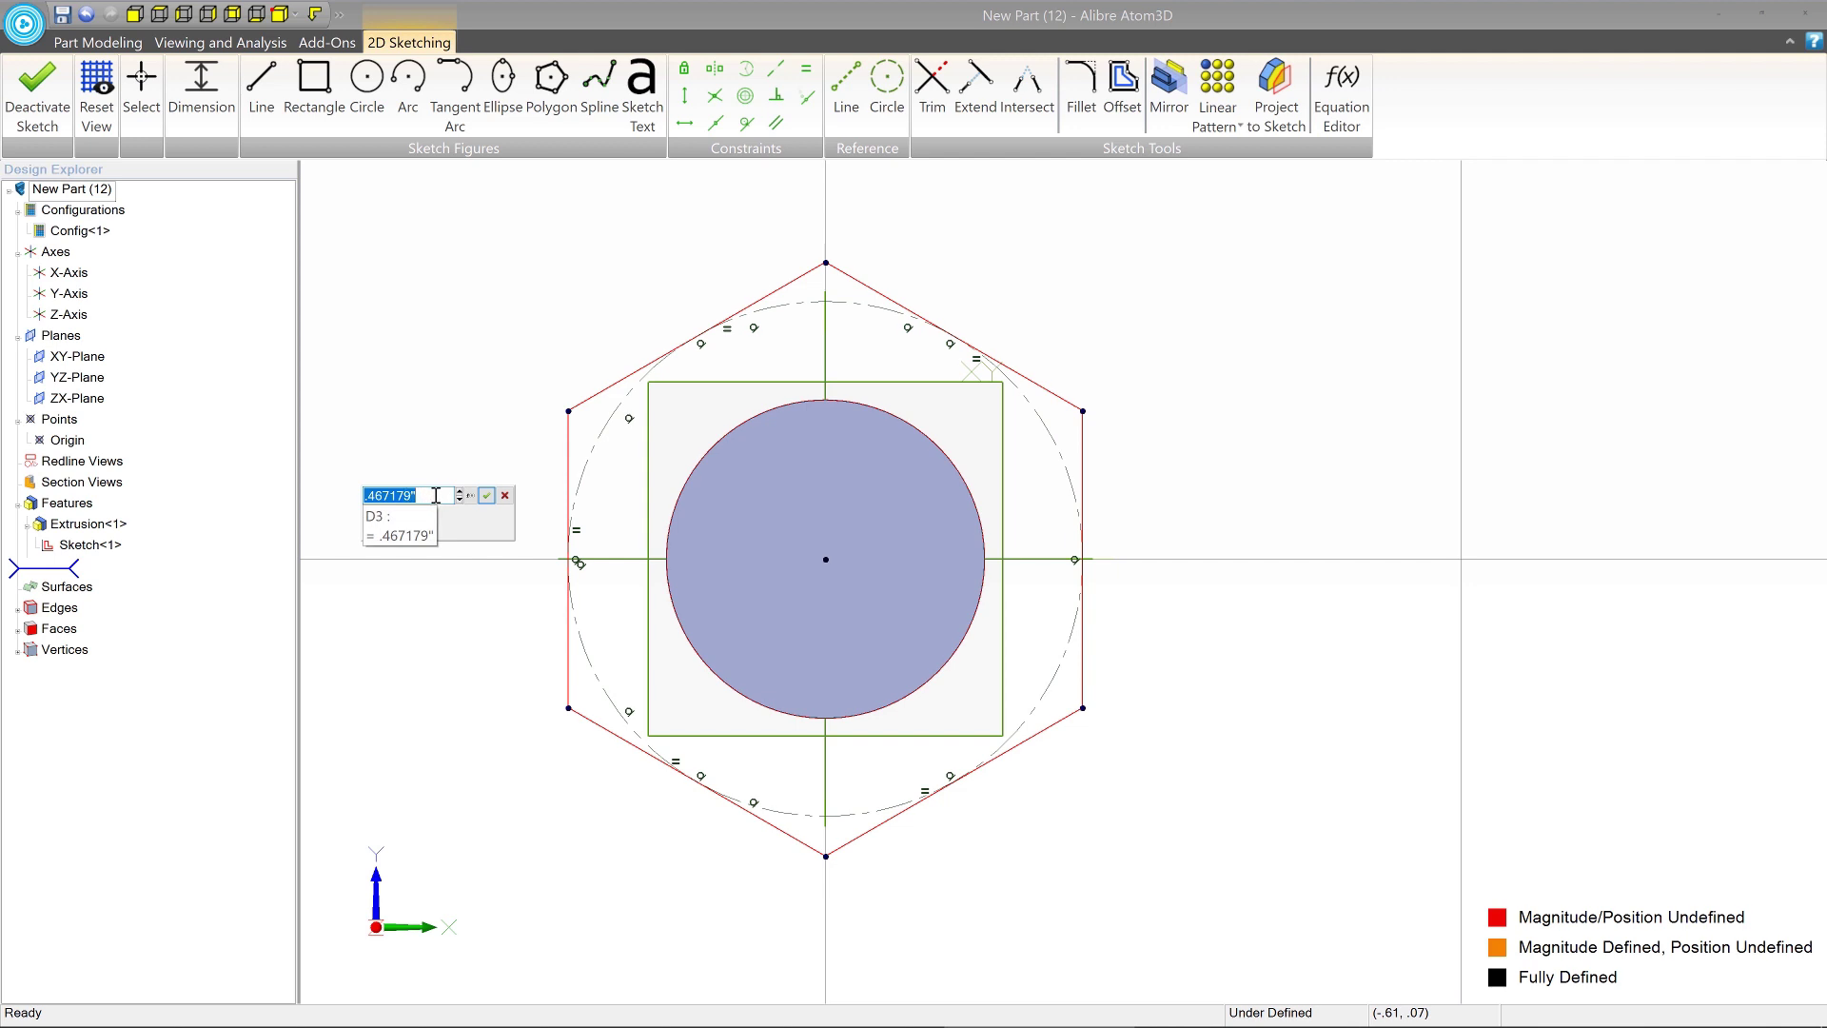
{"action": "type", "text": ".5"}
{"action": "key", "text": "Return"}
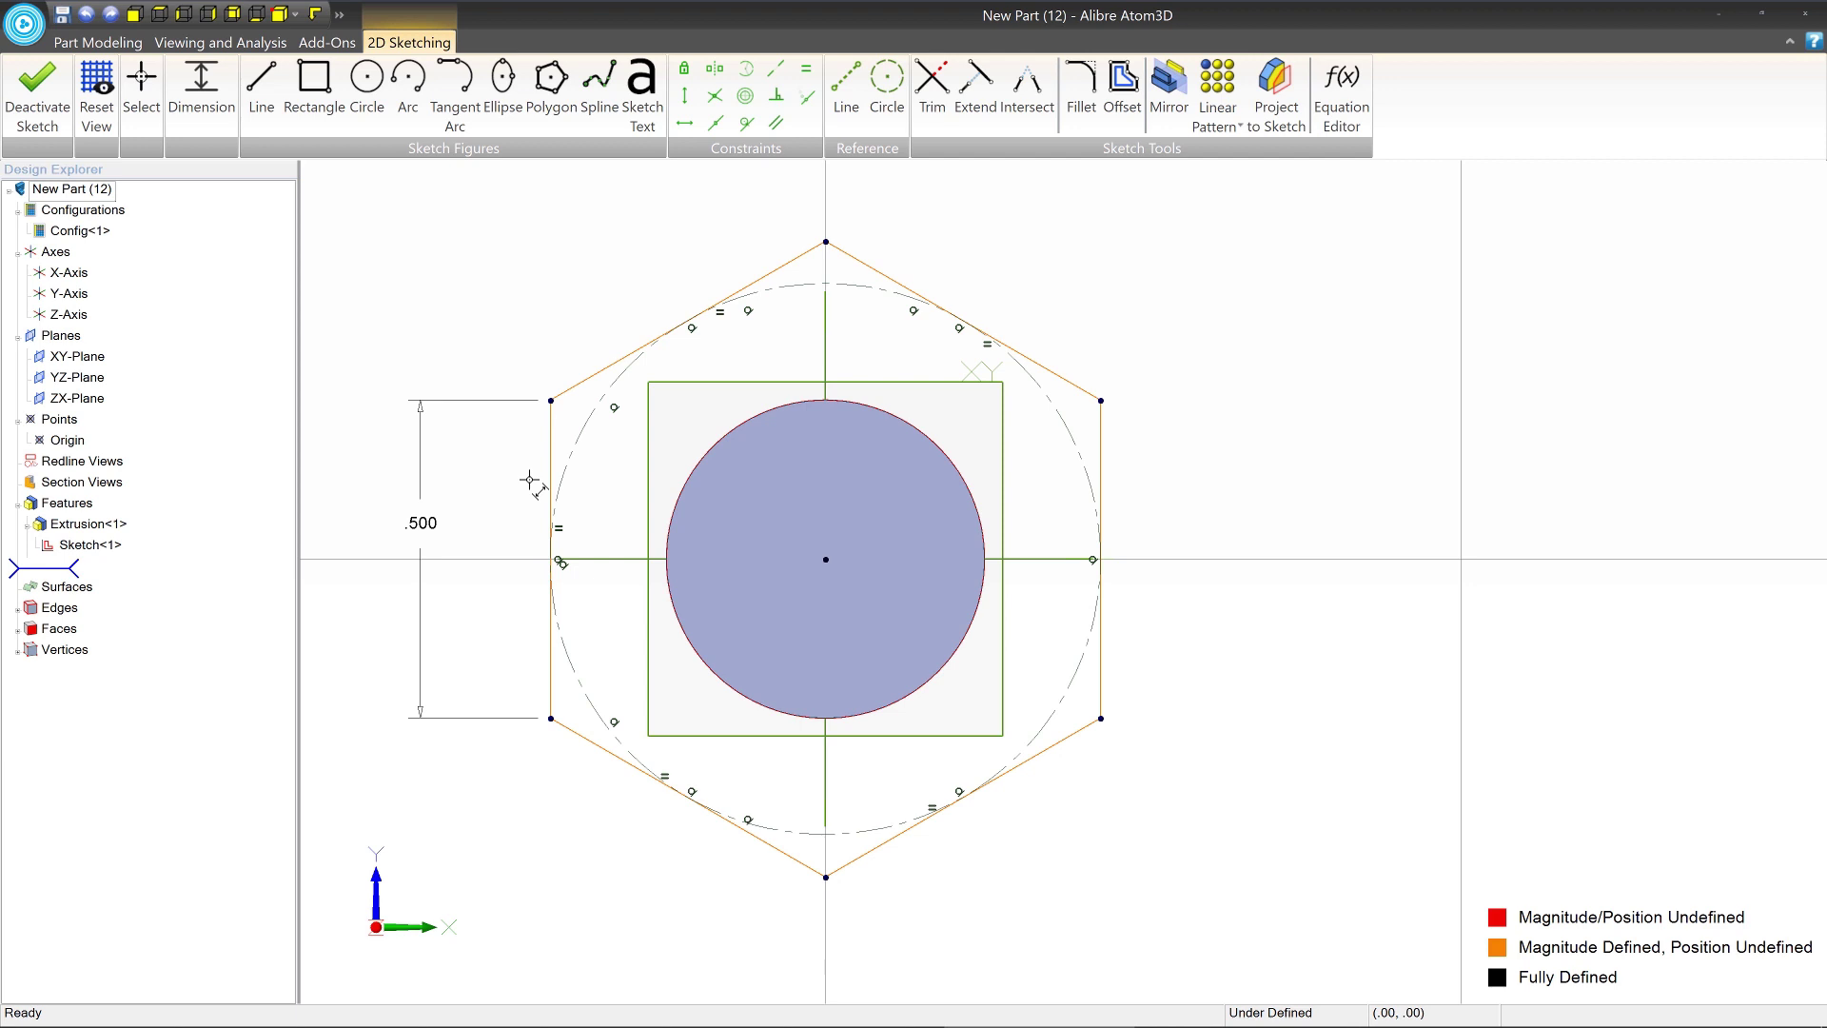
{"action": "key", "text": "ctrl+z"}
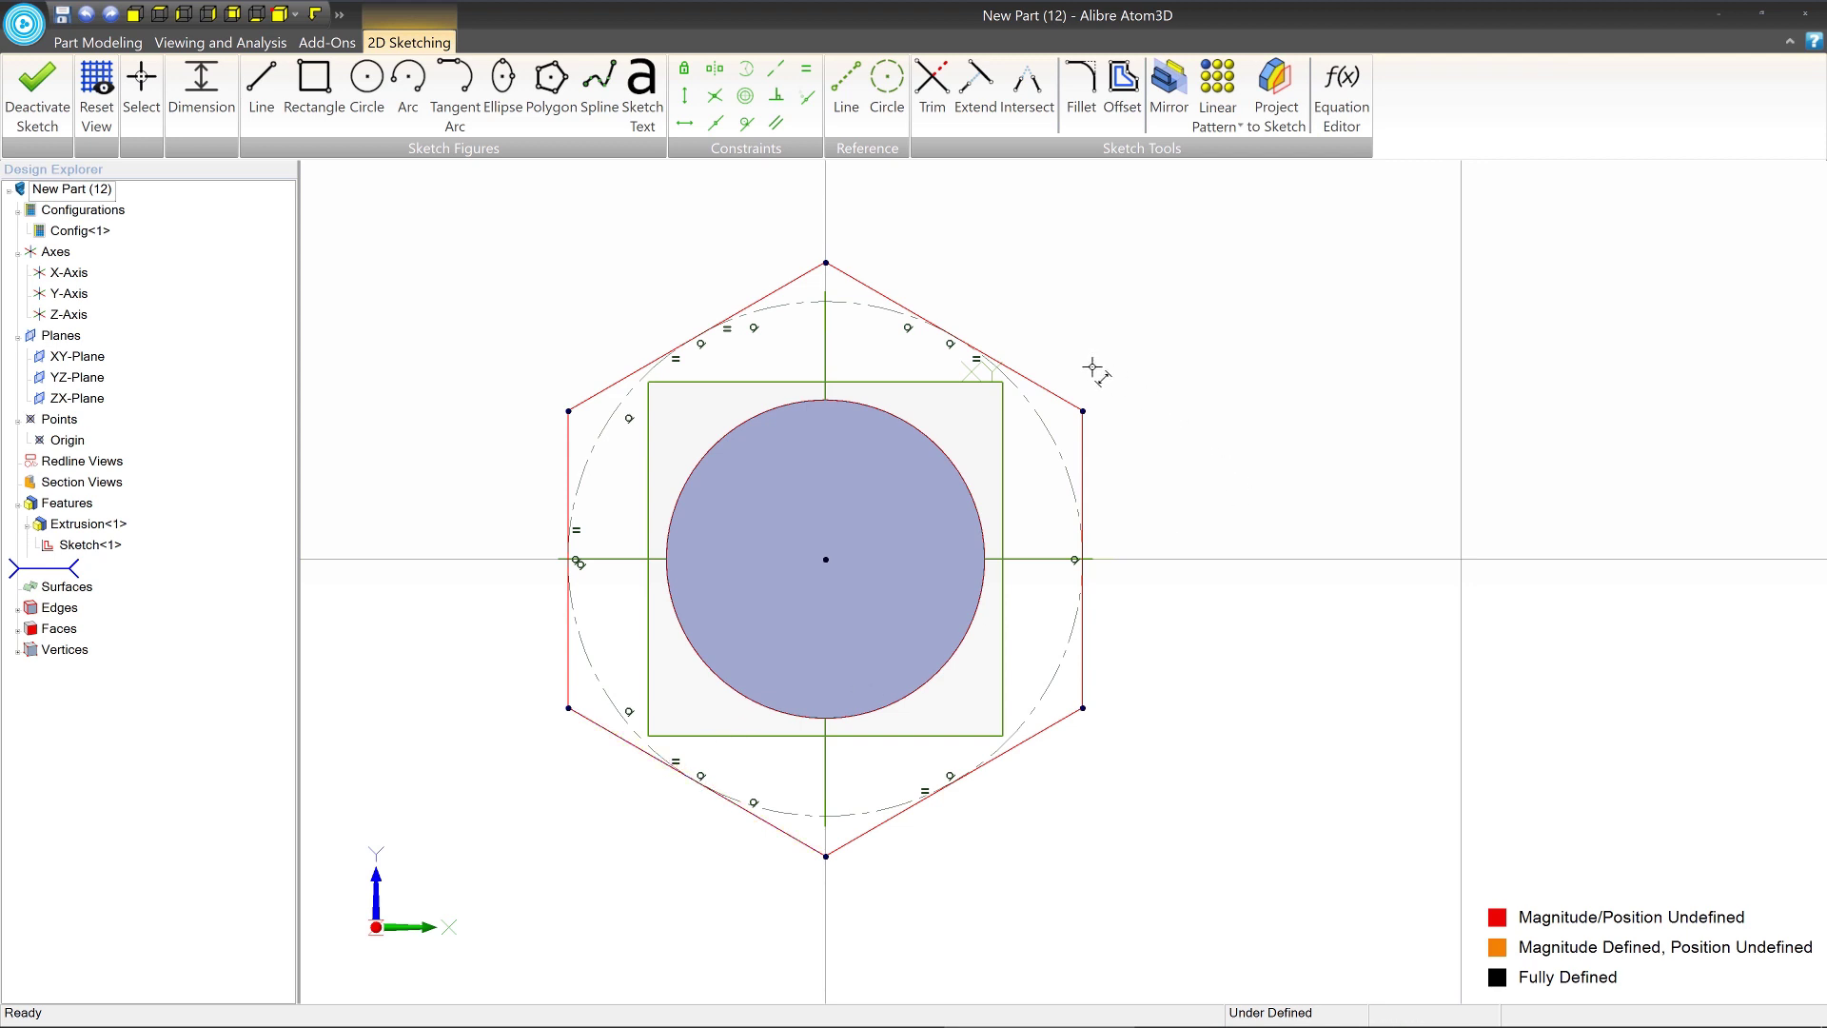
Dimension the distance between two opposite slanted sides of the hexagon and set it to .7 inch.
{"action": "left_click", "coordinate": [1039, 384]}
{"action": "left_click", "coordinate": [766, 821]}
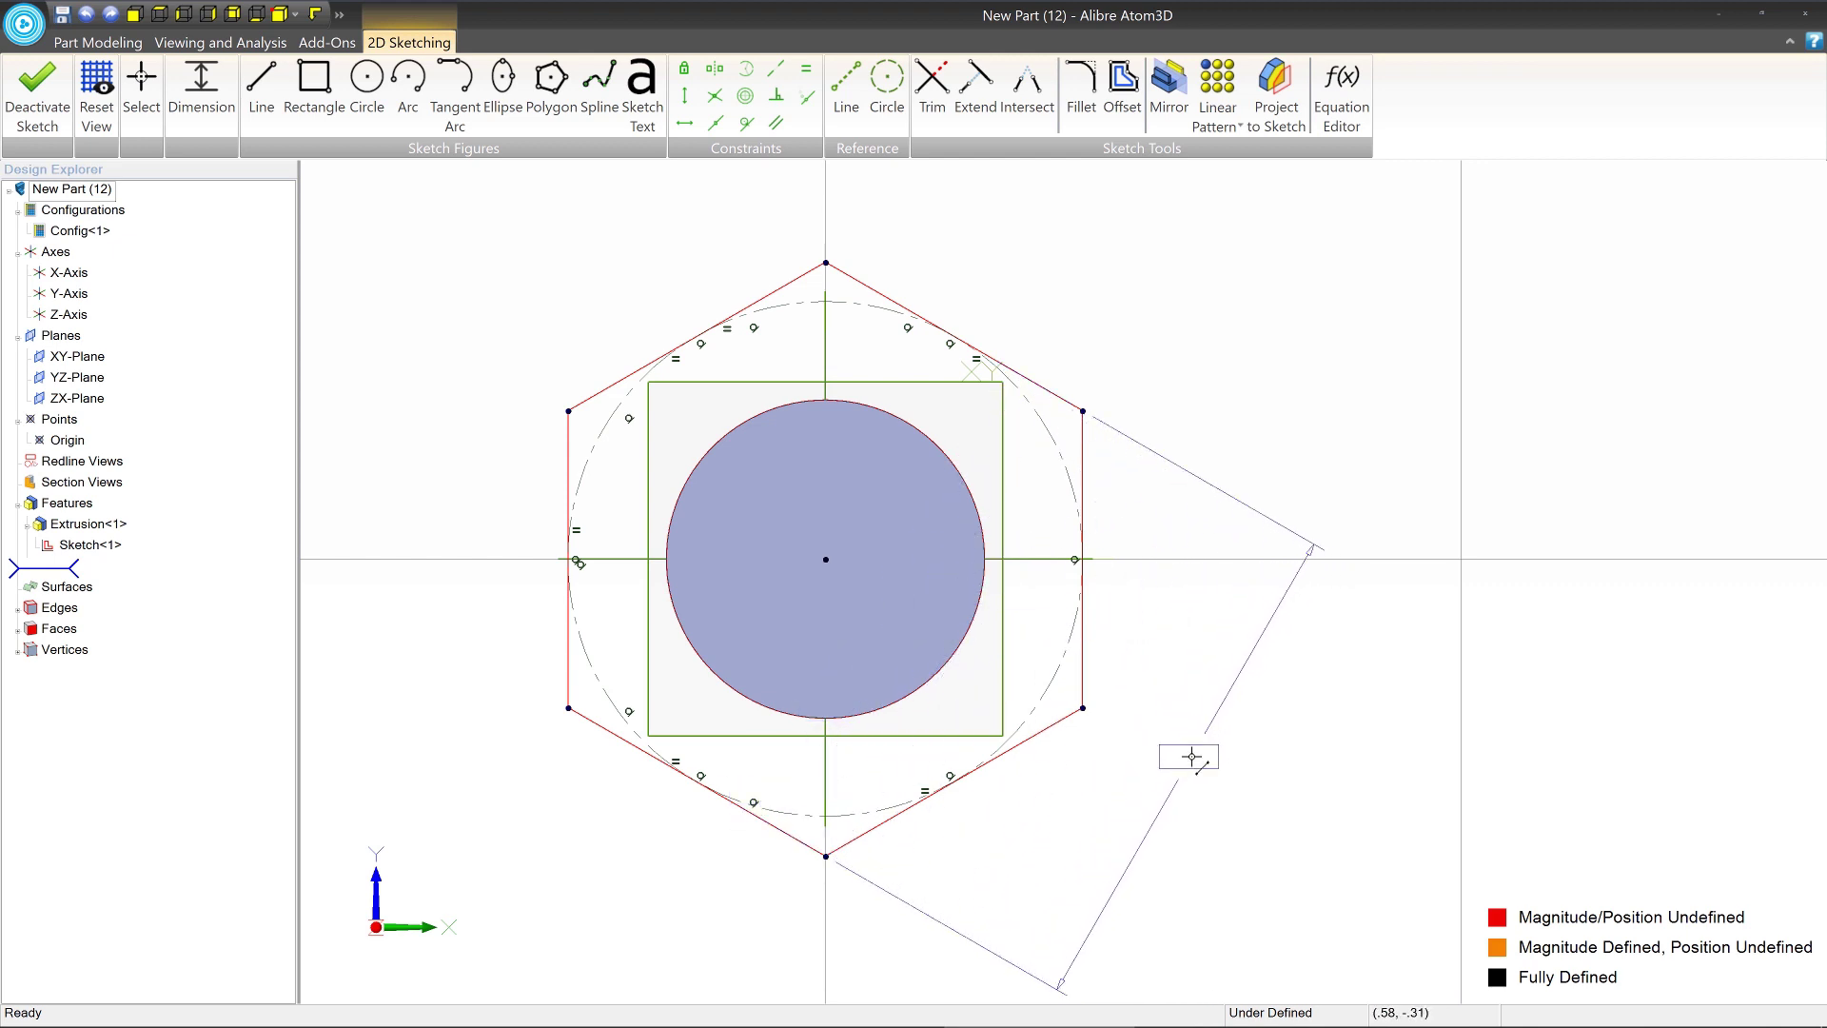
{"action": "left_click", "coordinate": [1192, 757]}
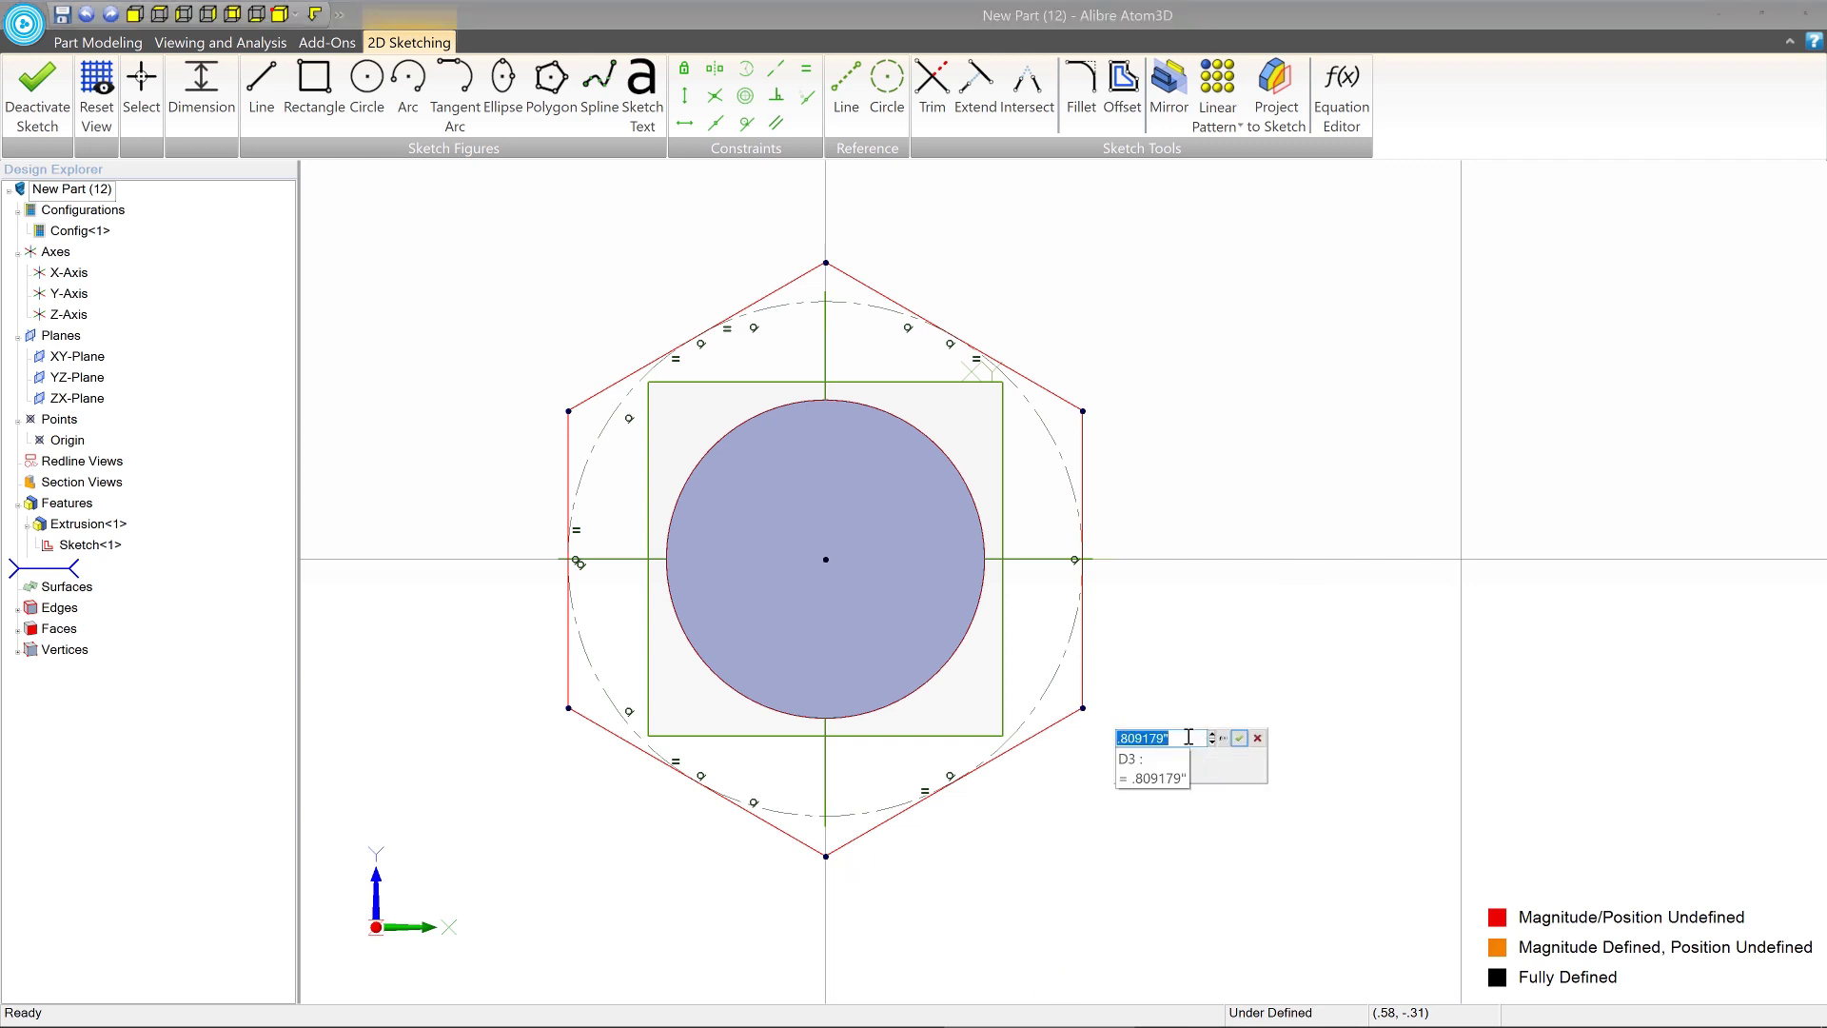
{"action": "type", "text": ".7"}
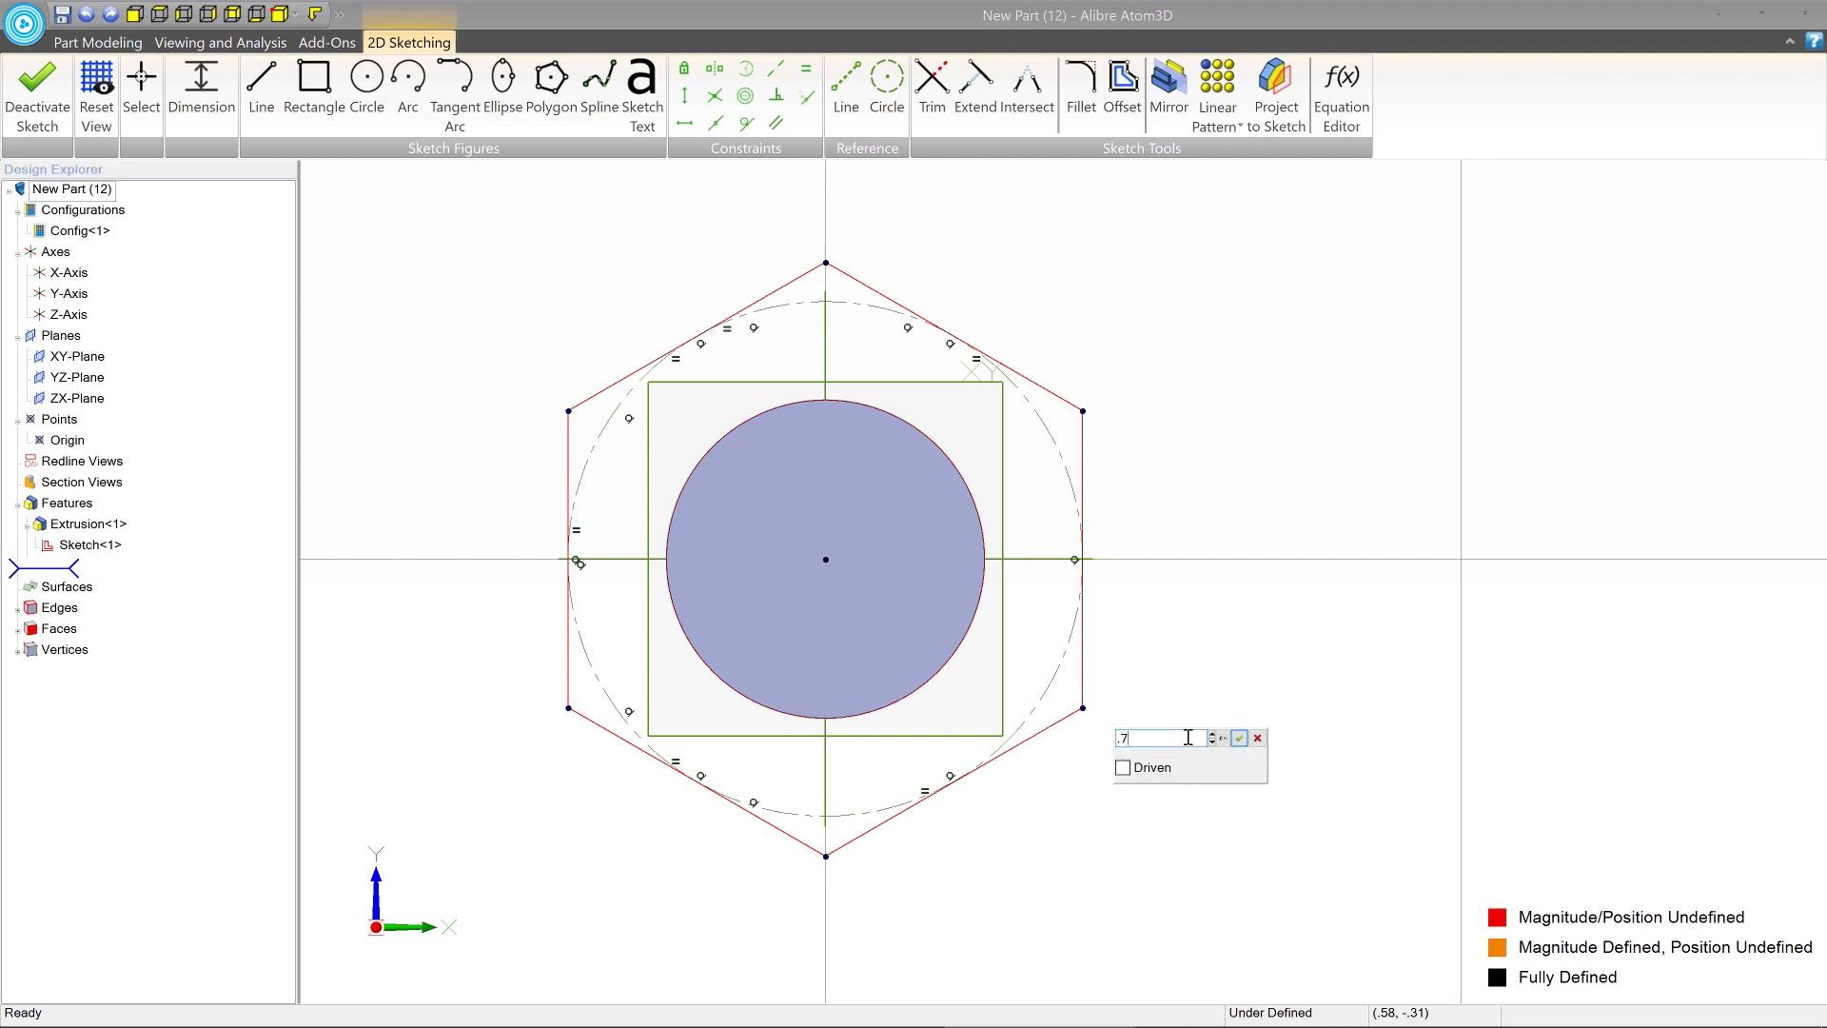
{"action": "left_click", "coordinate": [1239, 738]}
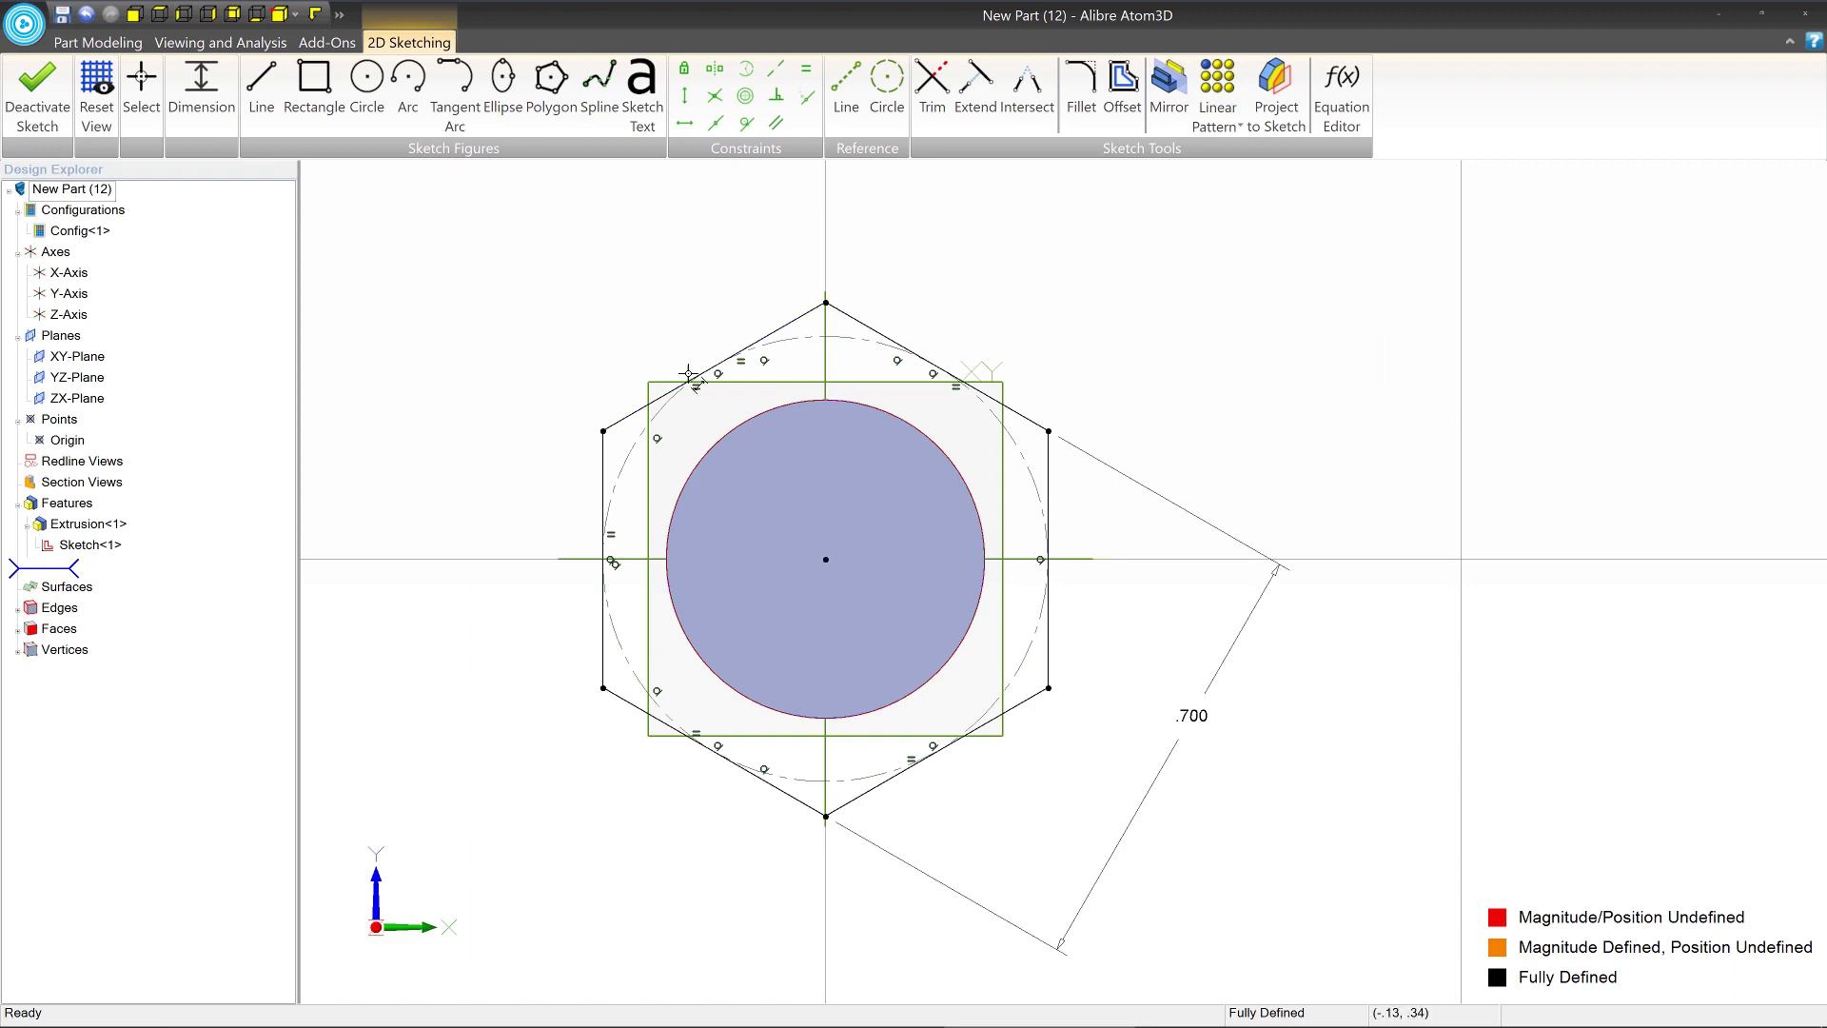
Set up a boss extrusion of the hexagon sketch along its normal, away from the cylinder, with a depth of .5 inch.
{"action": "mouse_move", "coordinate": [980, 554]}
{"action": "middle_mouse_down"}
{"action": "mouse_move", "coordinate": [1229, 491]}
{"action": "mouse_move", "coordinate": [1003, 562]}
{"action": "mouse_move", "coordinate": [1004, 747]}
{"action": "mouse_move", "coordinate": [1028, 739]}
{"action": "mouse_move", "coordinate": [1038, 695]}
{"action": "middle_mouse_up"}
{"action": "scroll", "coordinate": [1004, 562], "scroll_direction": "down", "scroll_amount": 5}
{"action": "scroll", "coordinate": [1037, 695], "scroll_direction": "up", "scroll_amount": 3}
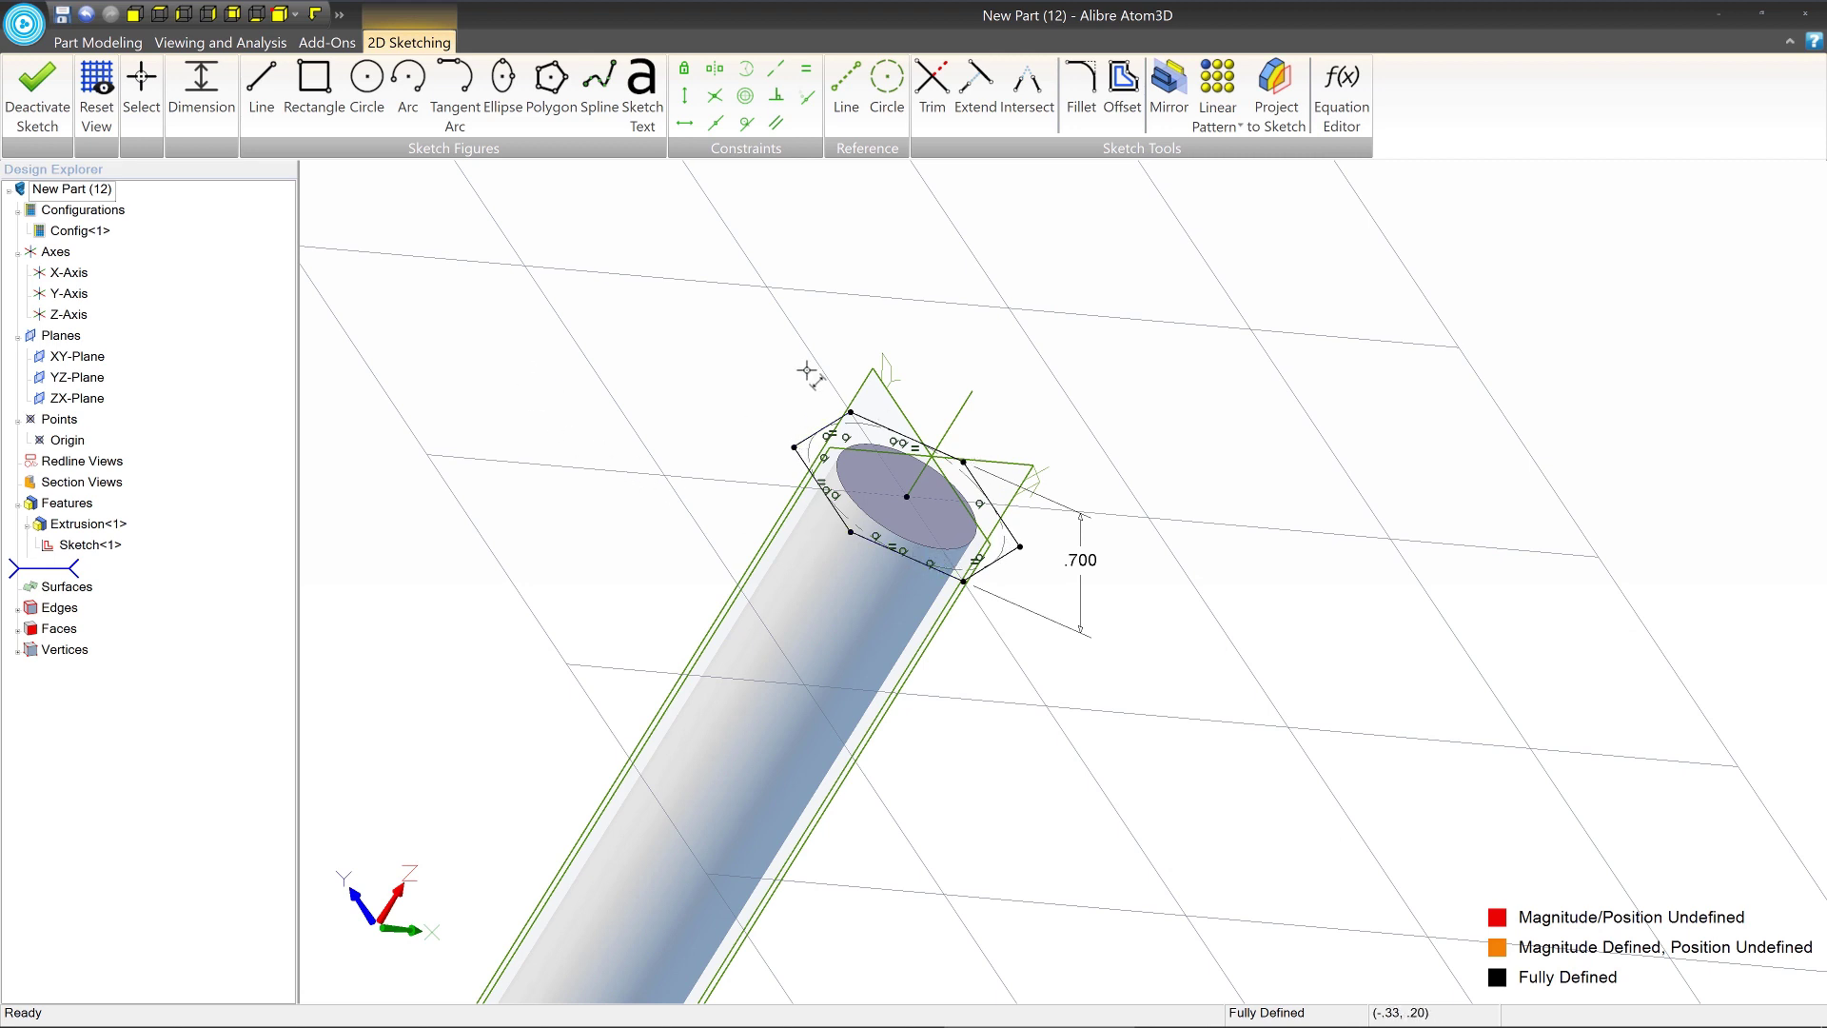
{"action": "left_click", "coordinate": [99, 43]}
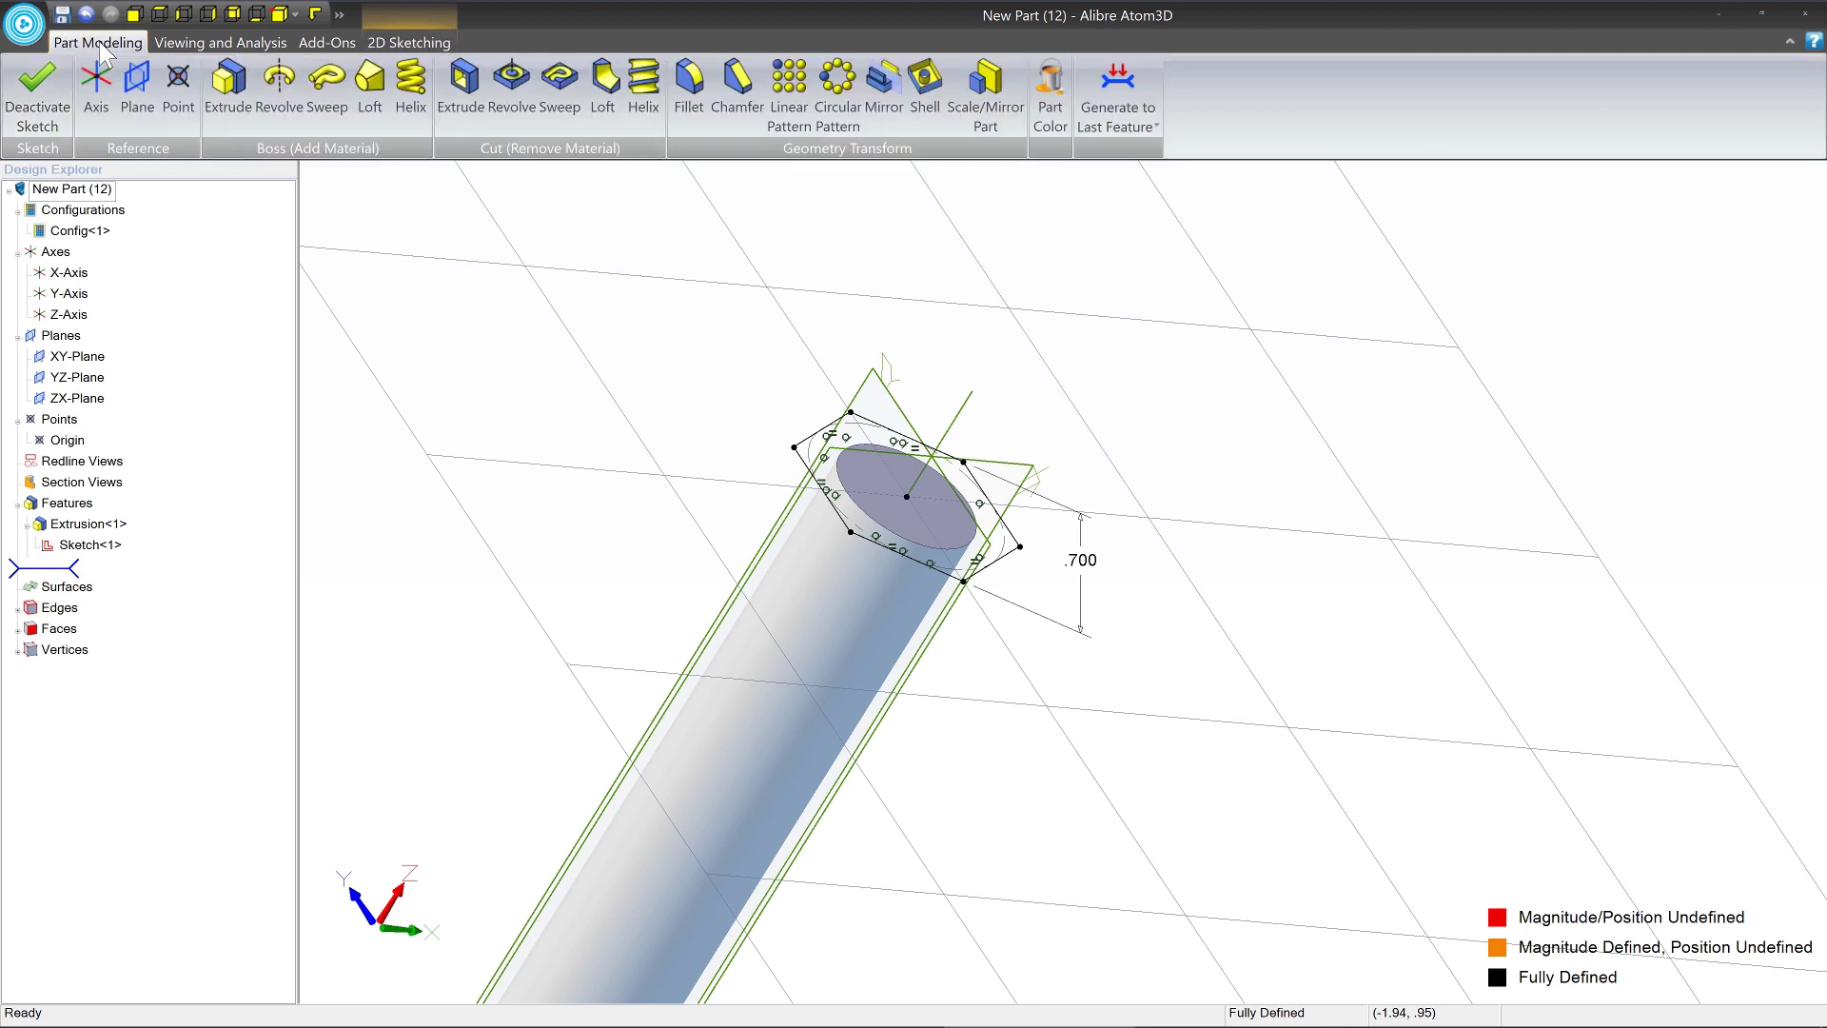
{"action": "left_click", "coordinate": [229, 91]}
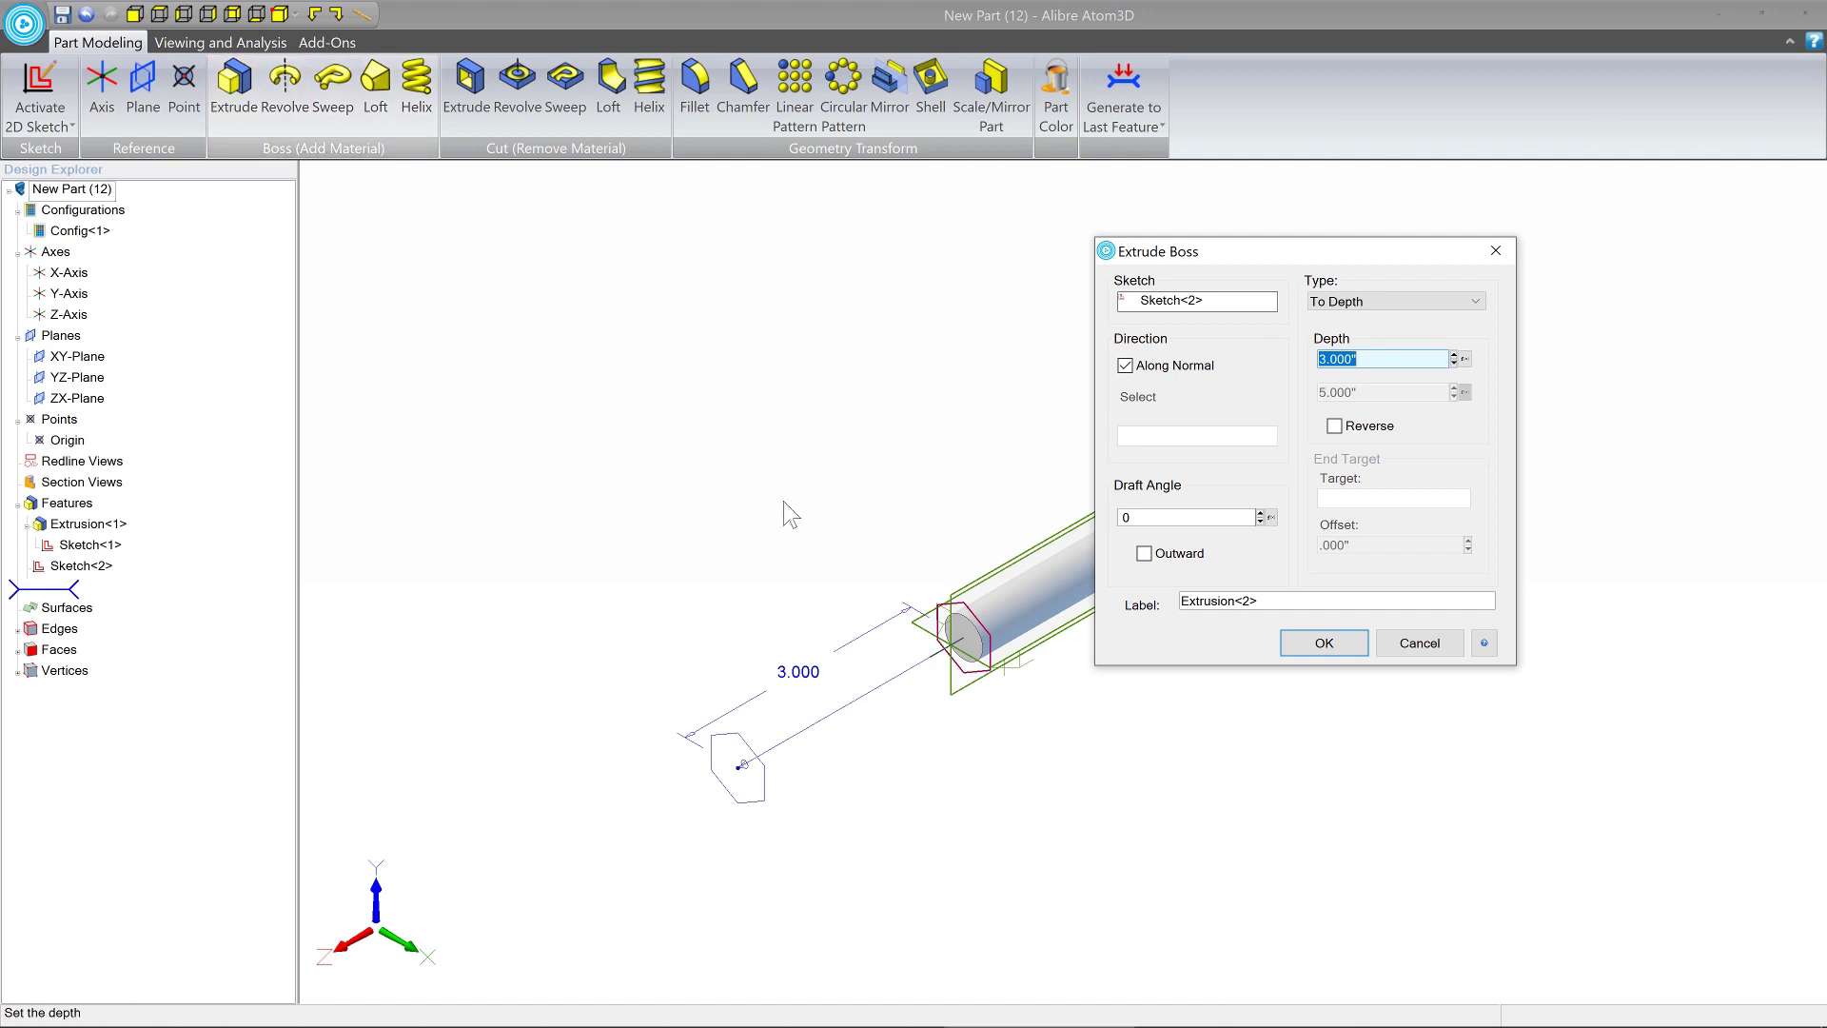
{"action": "middle_click_drag", "start_coordinate": [899, 528], "coordinate": [681, 482]}
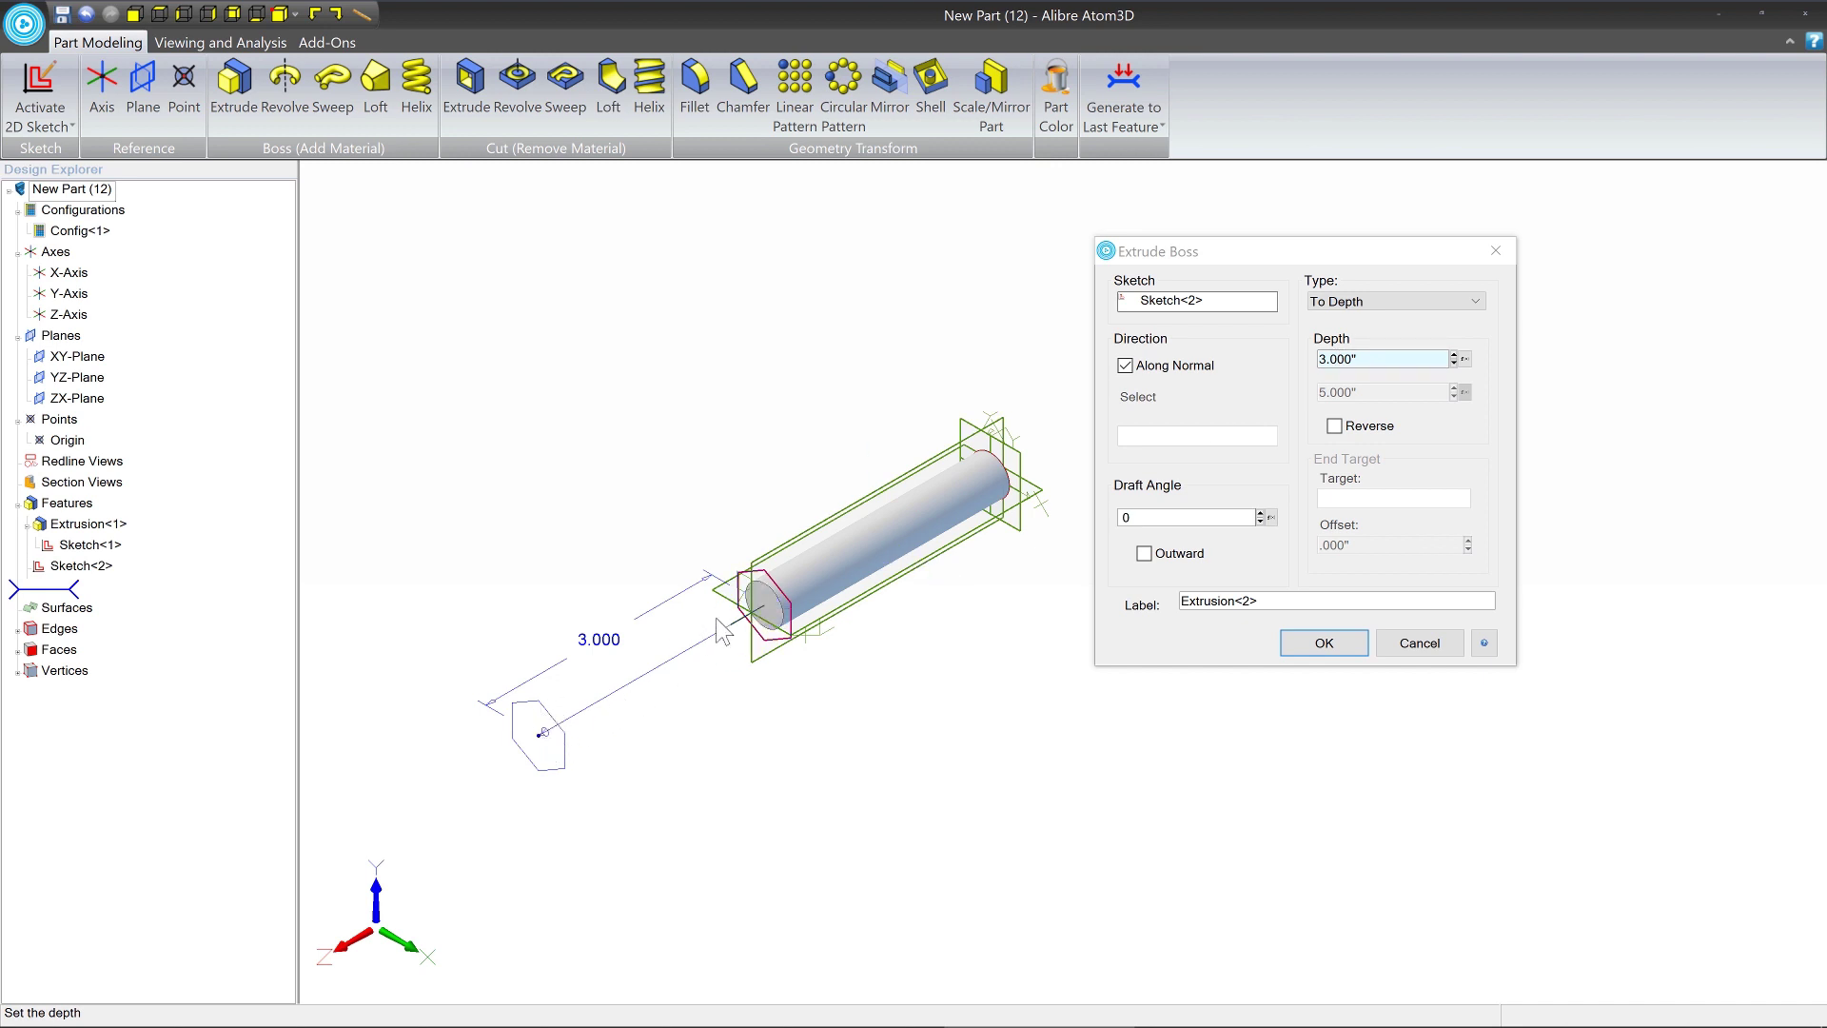
{"action": "double_click", "coordinate": [1421, 359]}
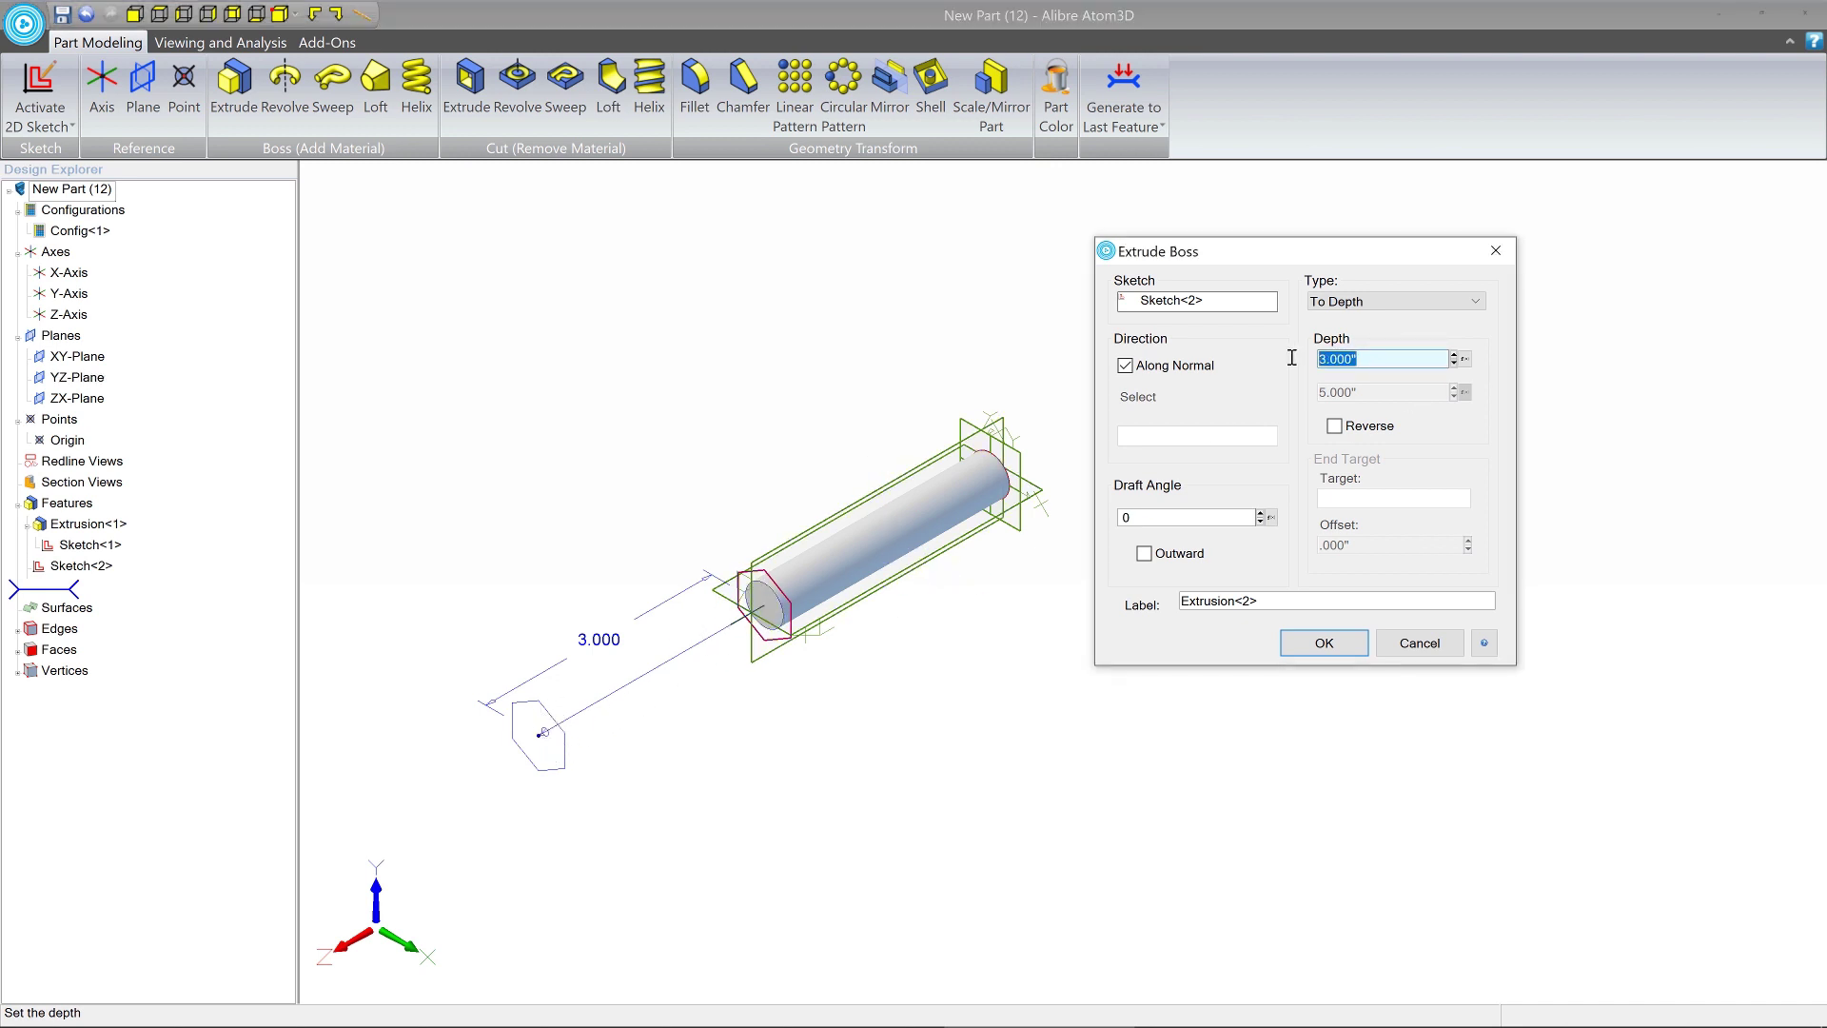
{"action": "type", "text": ".5"}
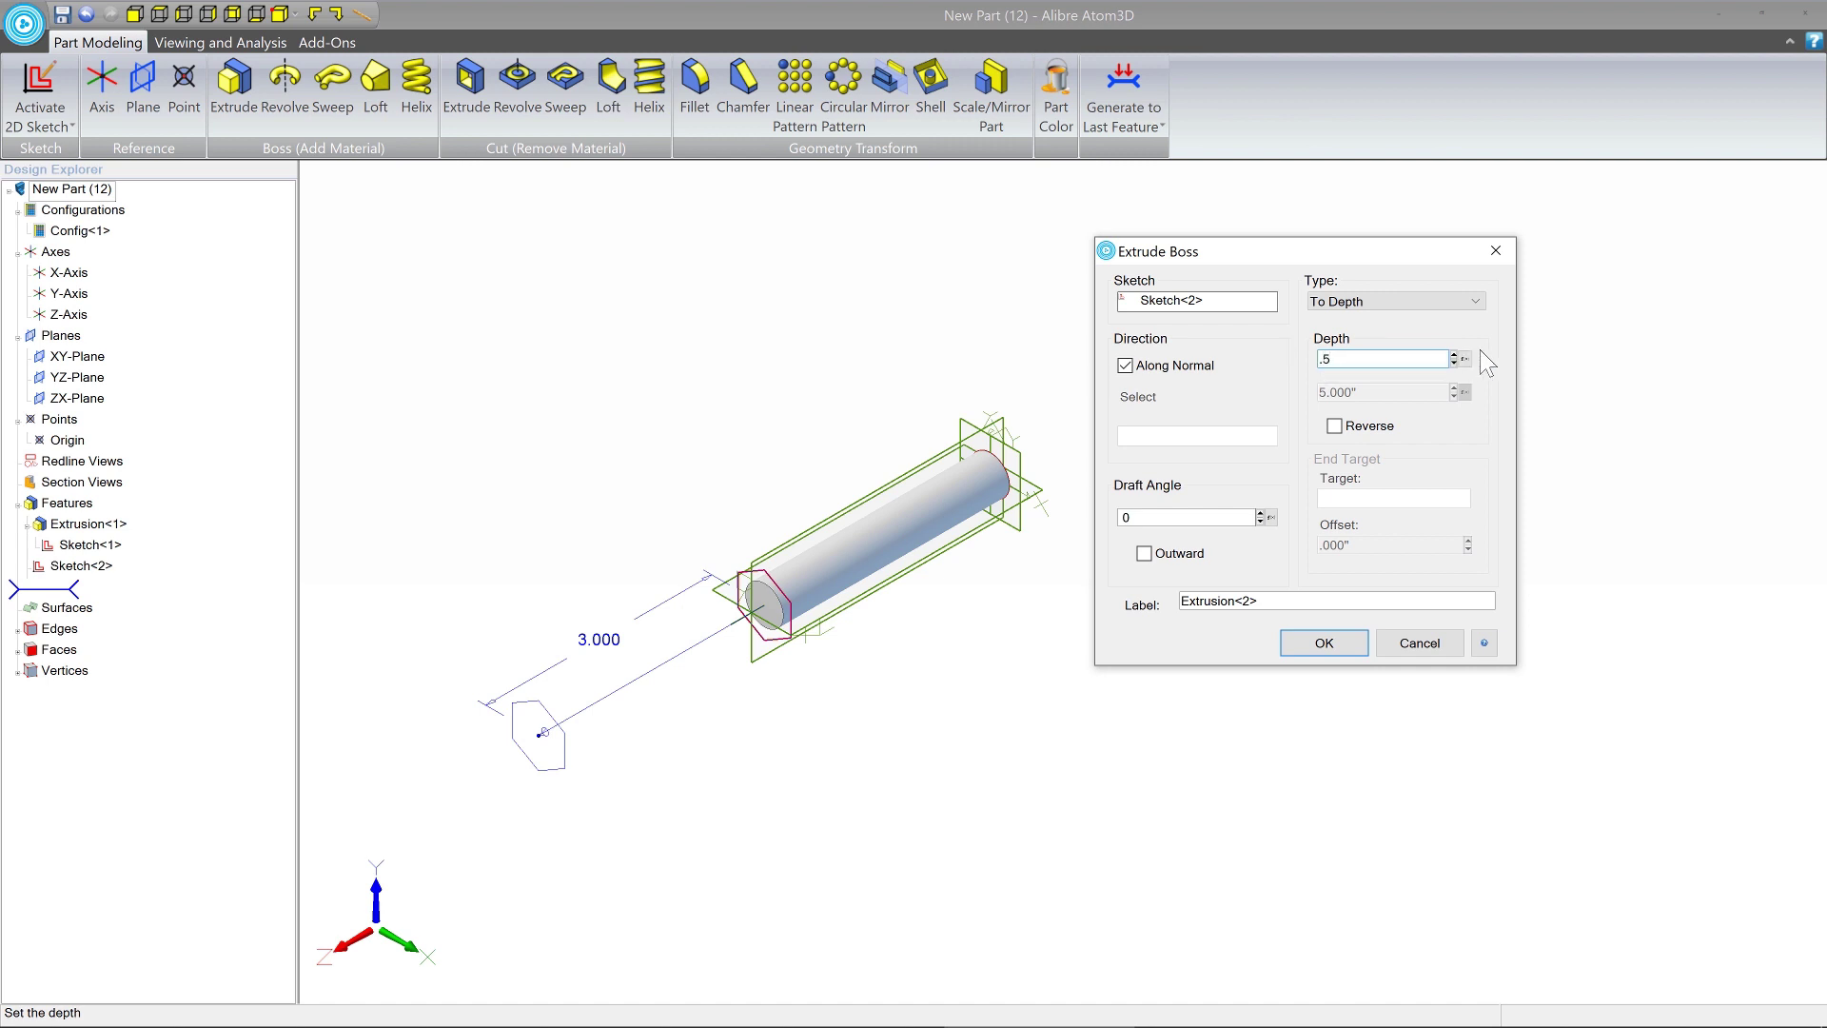
{"action": "key", "text": "Tab"}
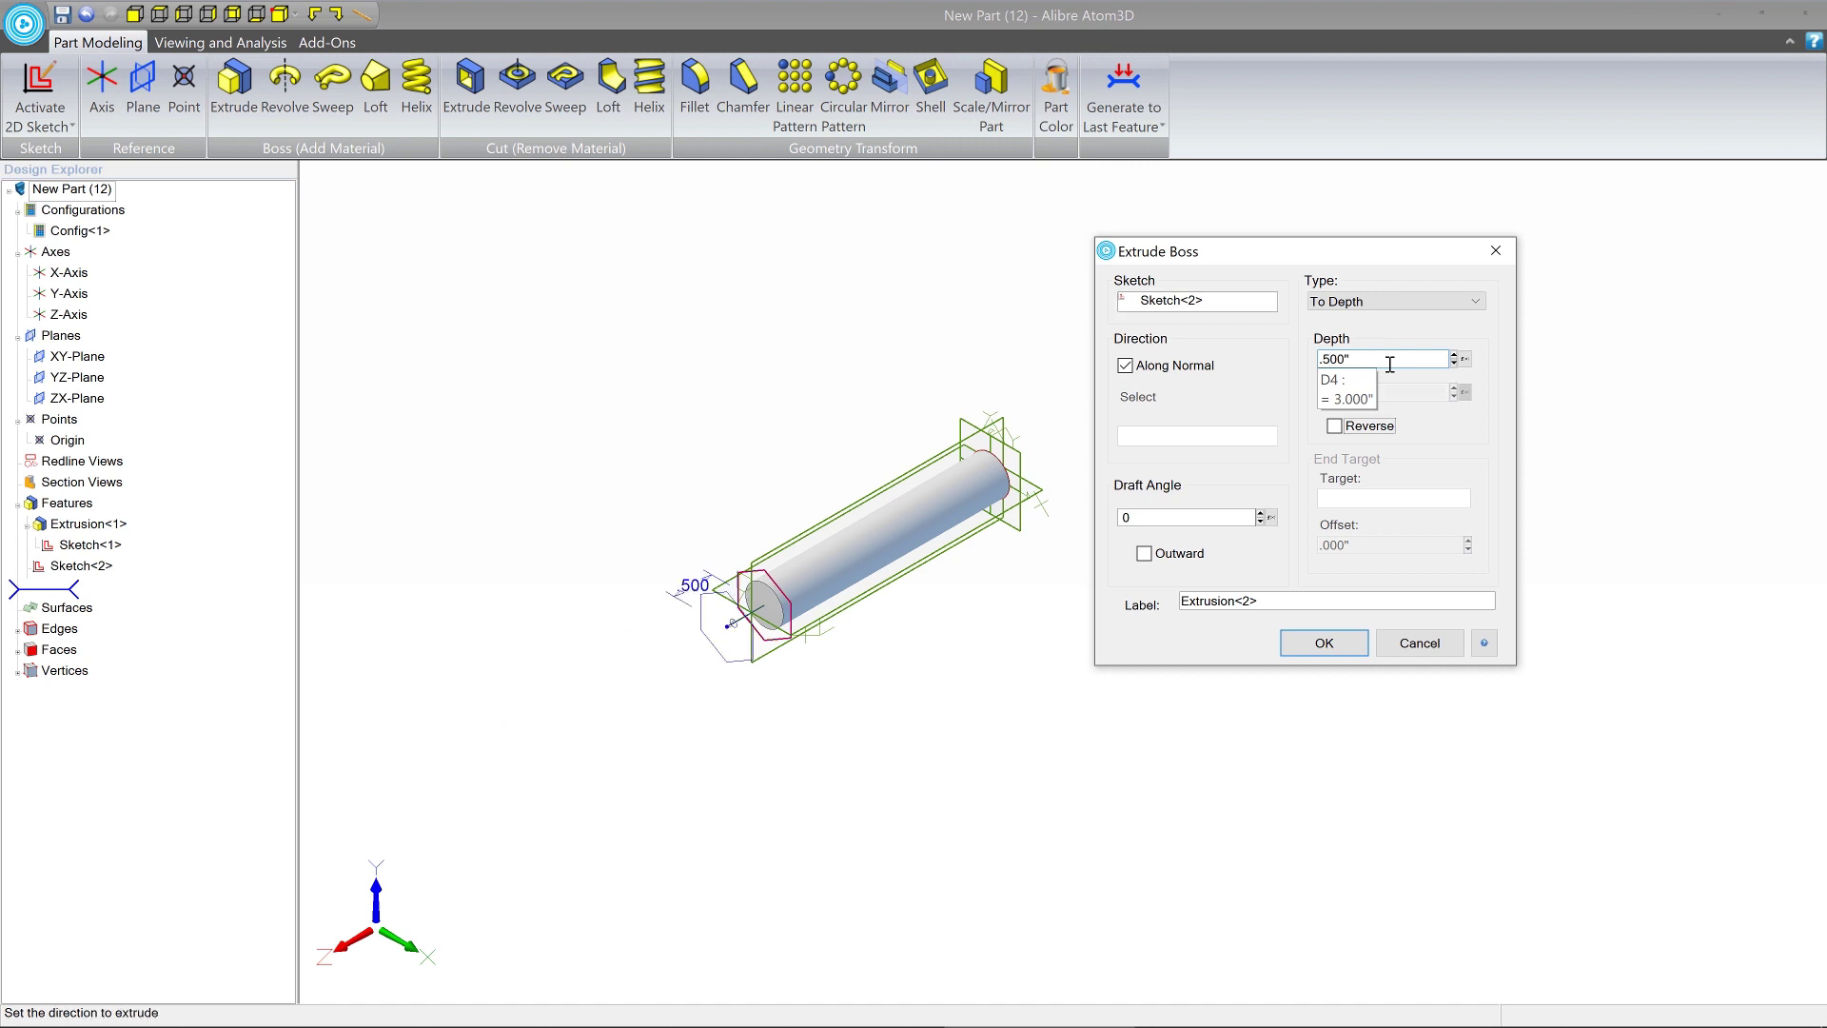
Reduce the hexagon's extrusion depth to .4 inch and create the bolt head.
{"action": "mouse_move", "coordinate": [847, 558]}
{"action": "middle_mouse_down"}
{"action": "mouse_move", "coordinate": [829, 554]}
{"action": "mouse_move", "coordinate": [850, 575]}
{"action": "middle_mouse_up"}
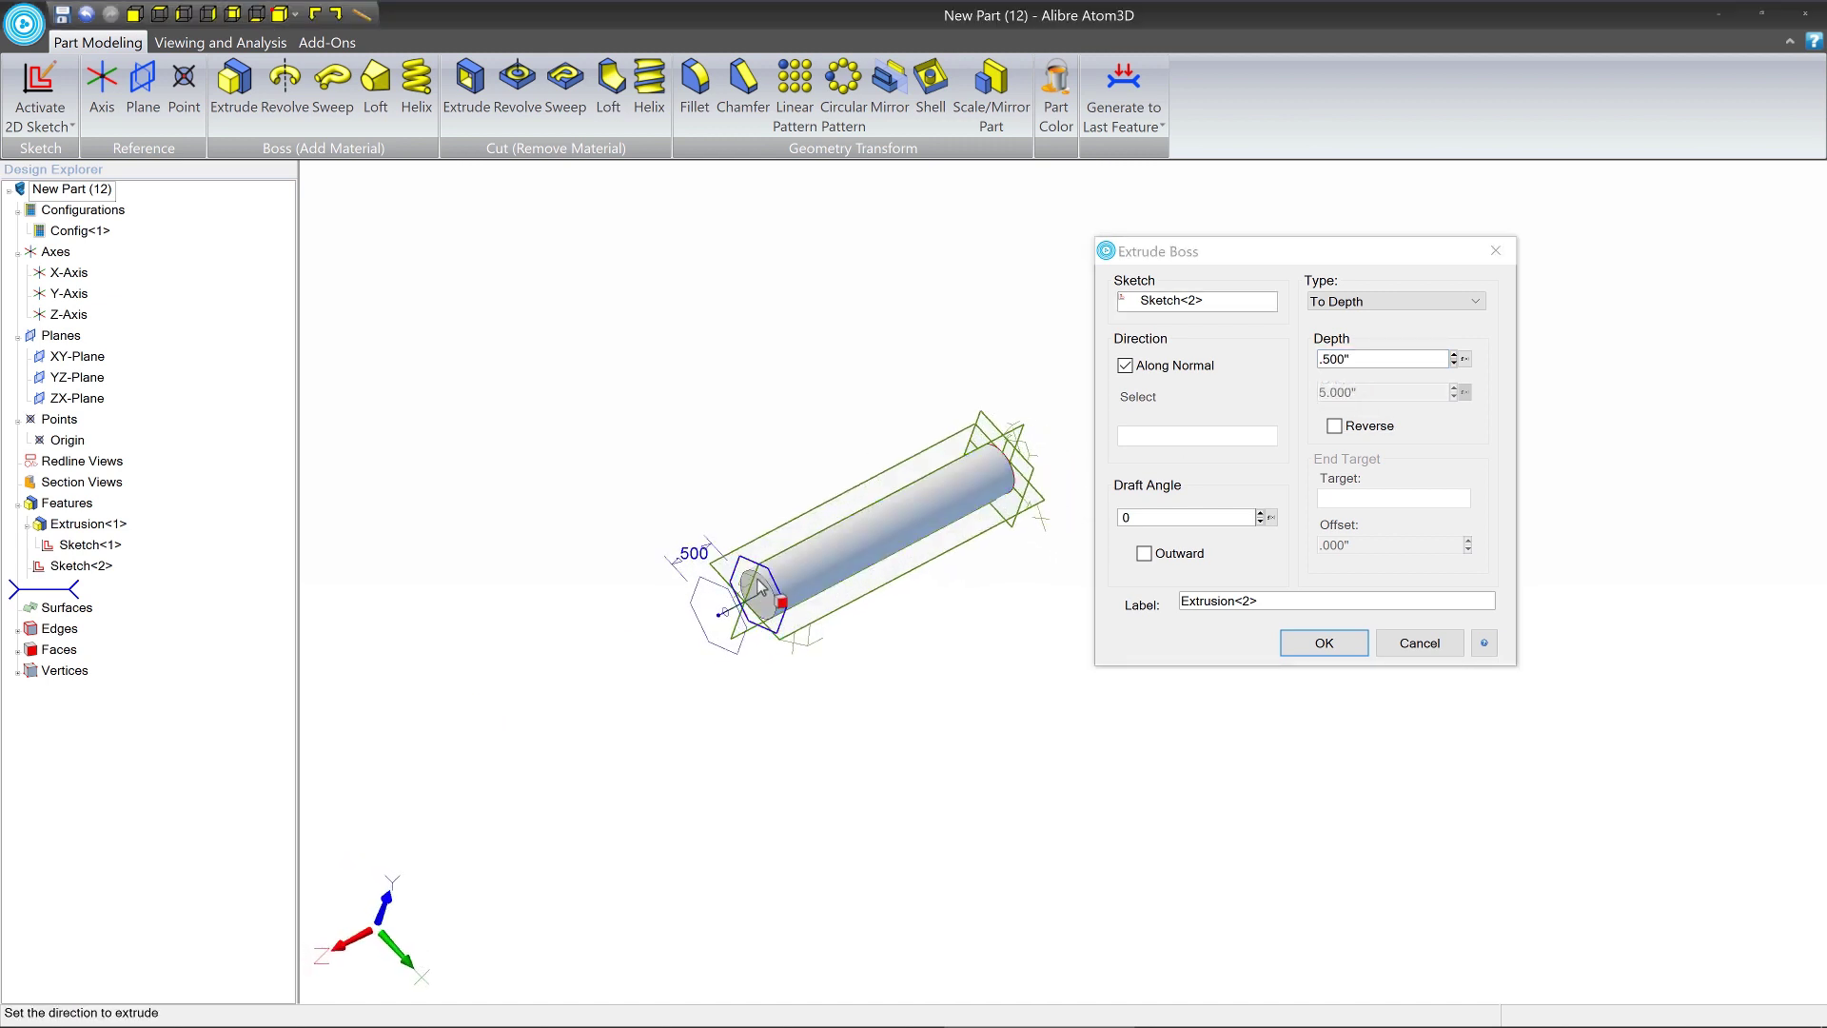
{"action": "scroll", "coordinate": [756, 578], "scroll_direction": "up", "scroll_amount": 3}
{"action": "left_click", "coordinate": [1367, 361]}
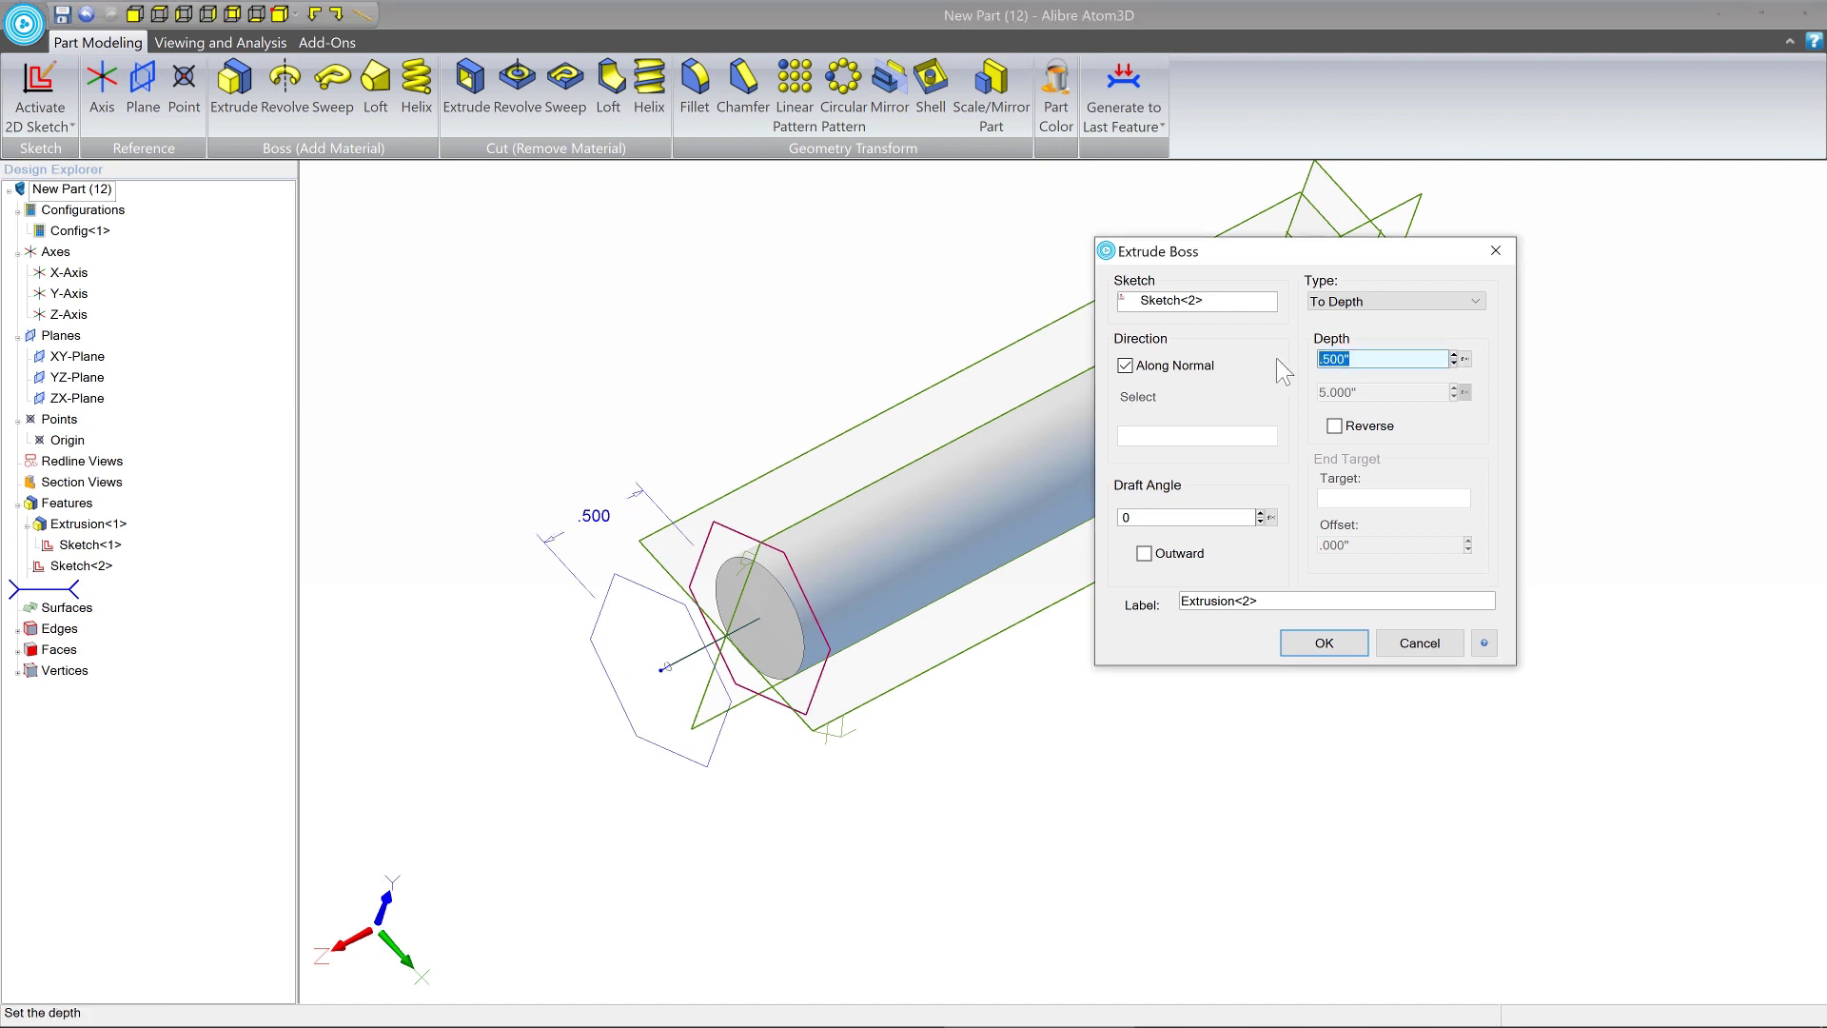
{"action": "type", "text": ".4"}
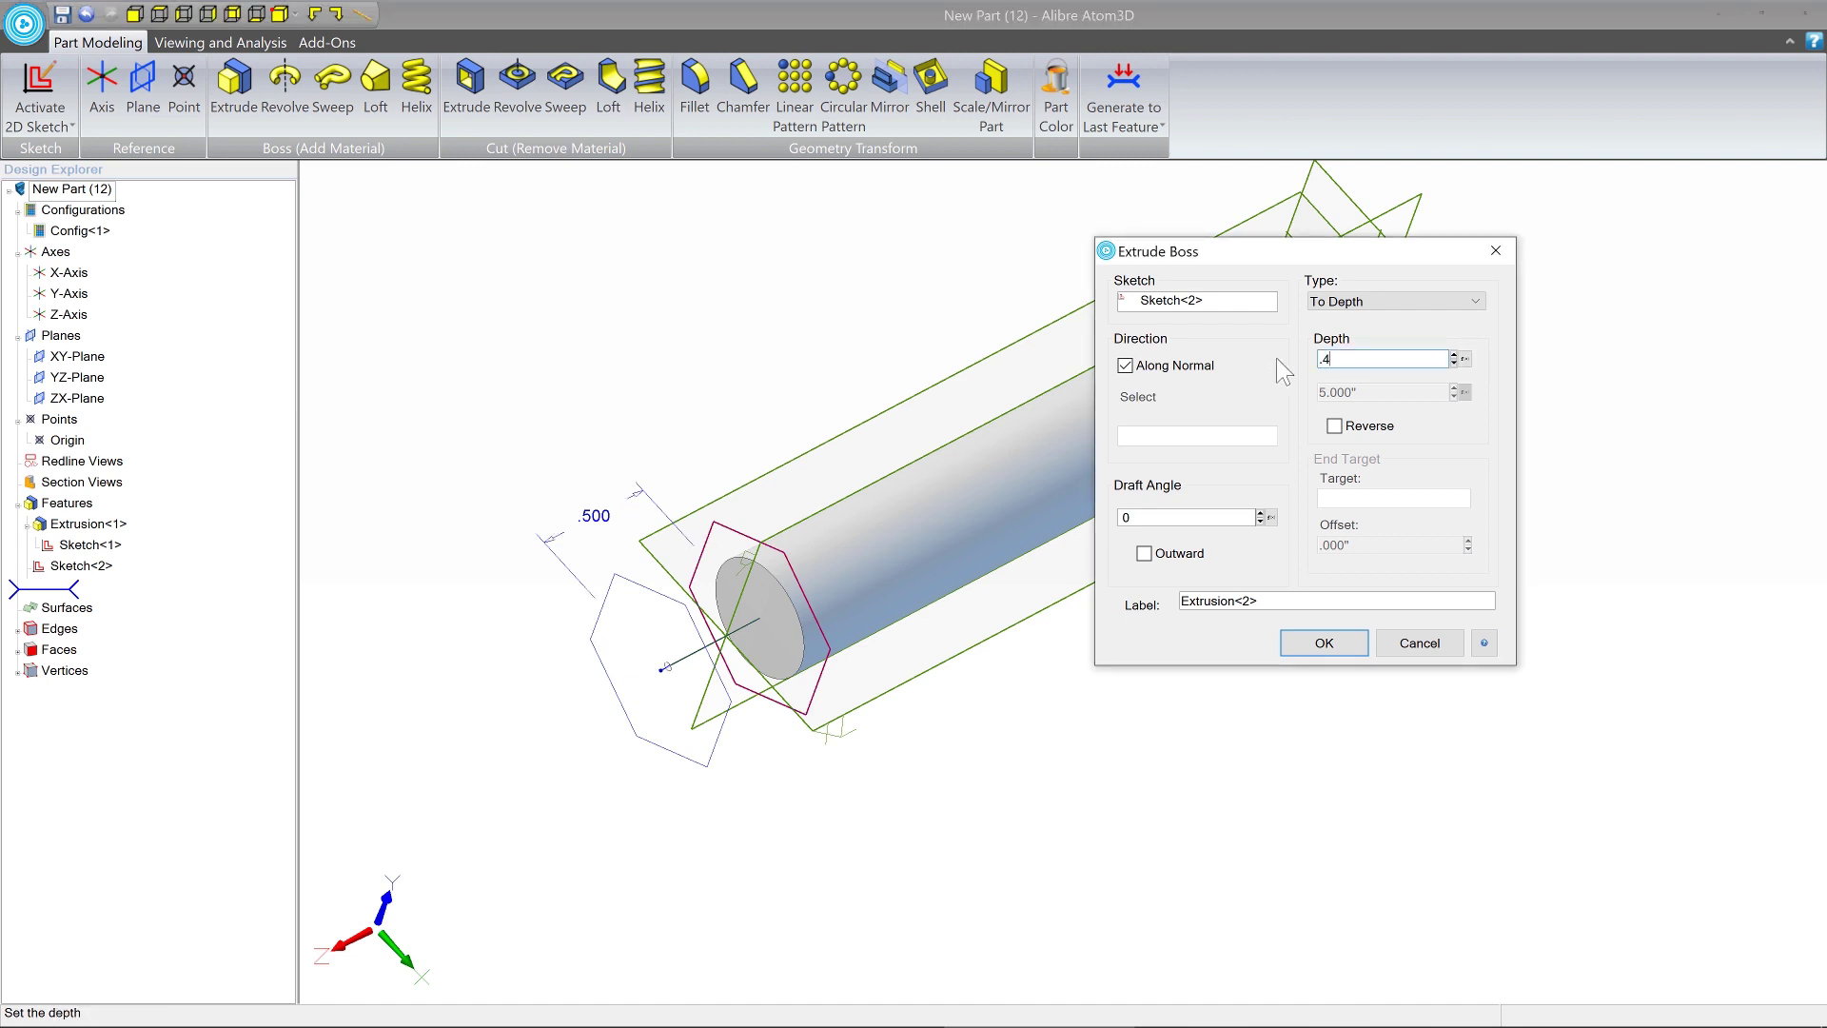
{"action": "key", "text": "Tab"}
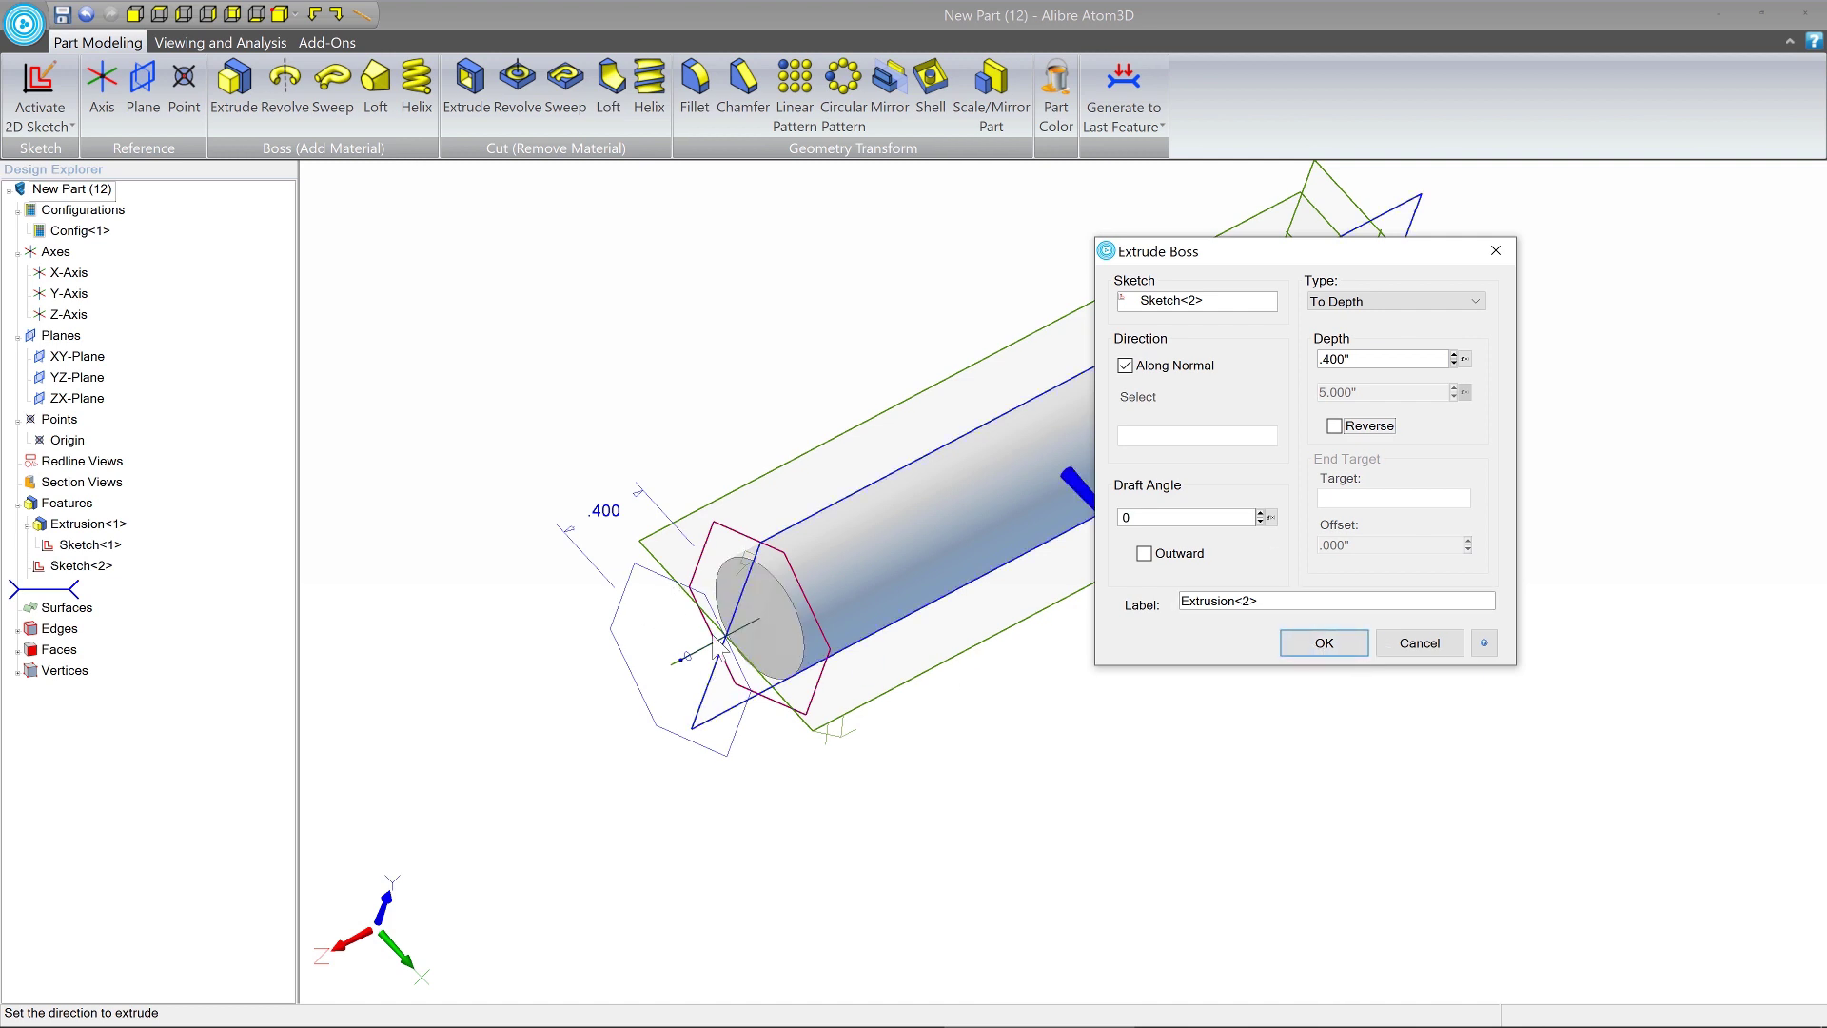
{"action": "left_click", "coordinate": [1324, 644]}
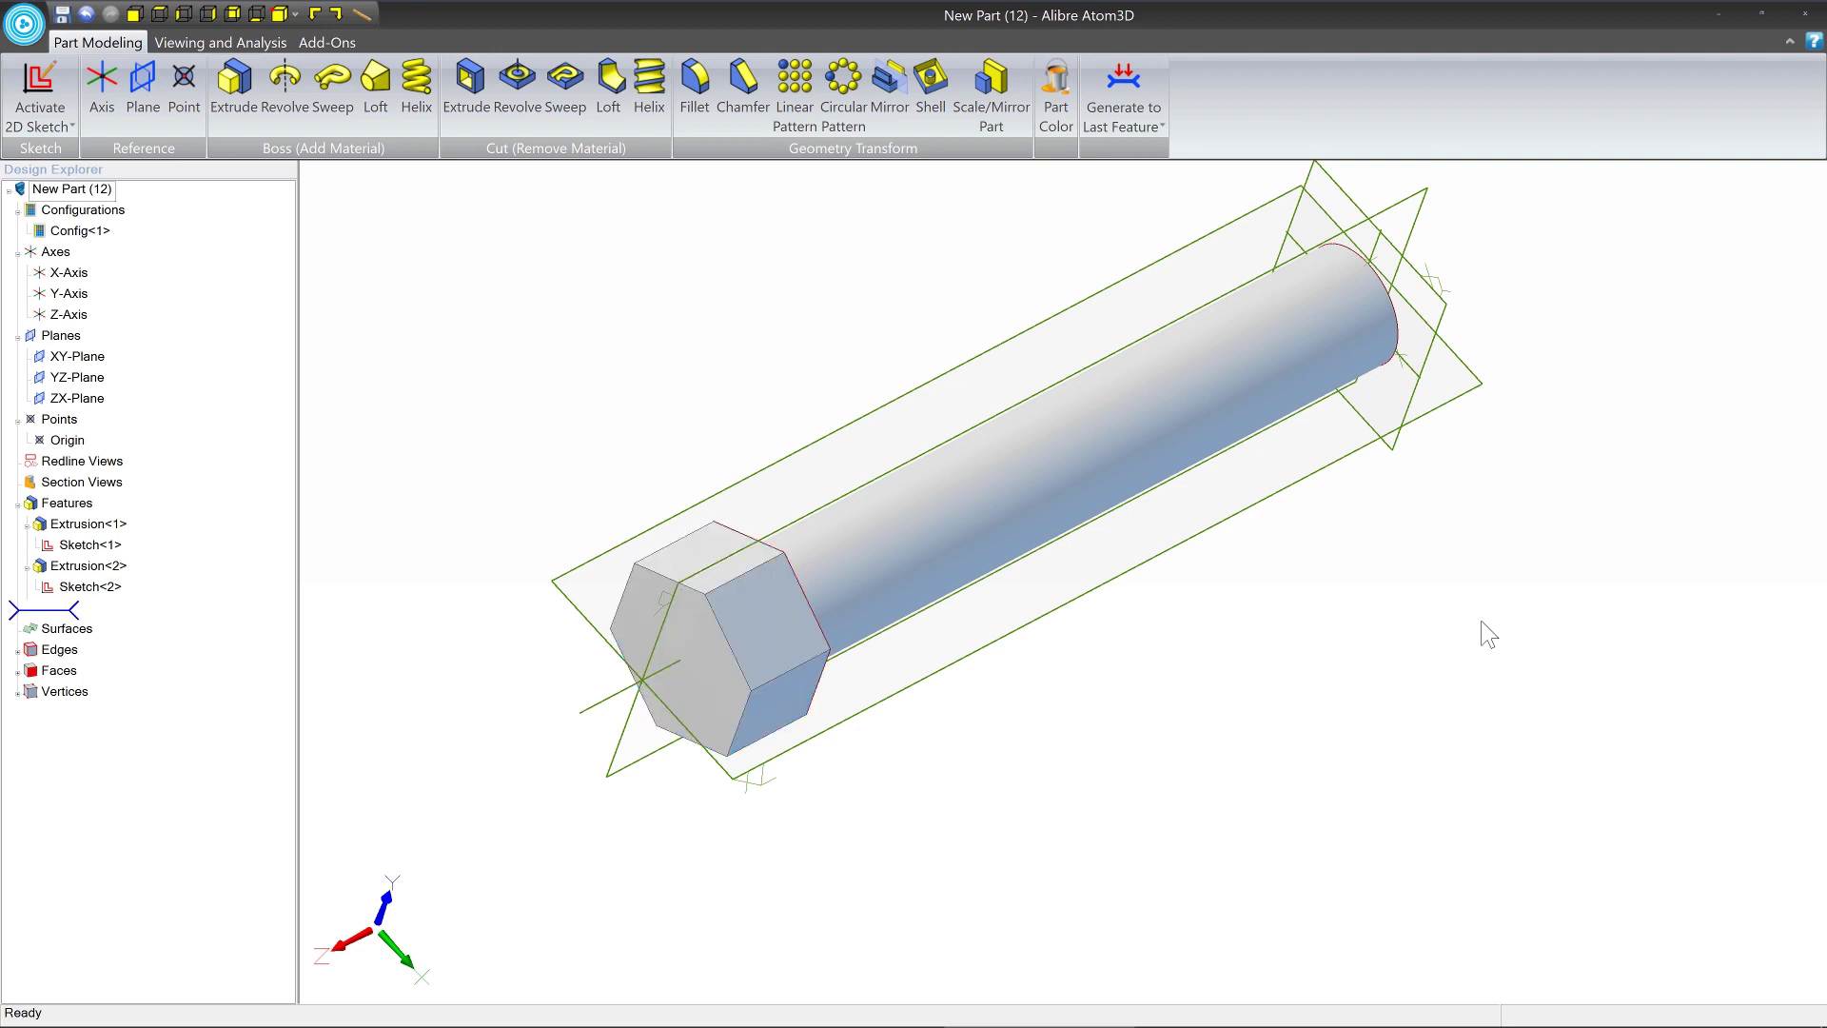
Inspect the bolt from both ends and highlight the hexagonal head's extrusion in the model.
{"action": "middle_click_drag", "start_coordinate": [773, 609], "coordinate": [797, 534]}
{"action": "middle_click_drag", "start_coordinate": [966, 608], "coordinate": [1452, 462]}
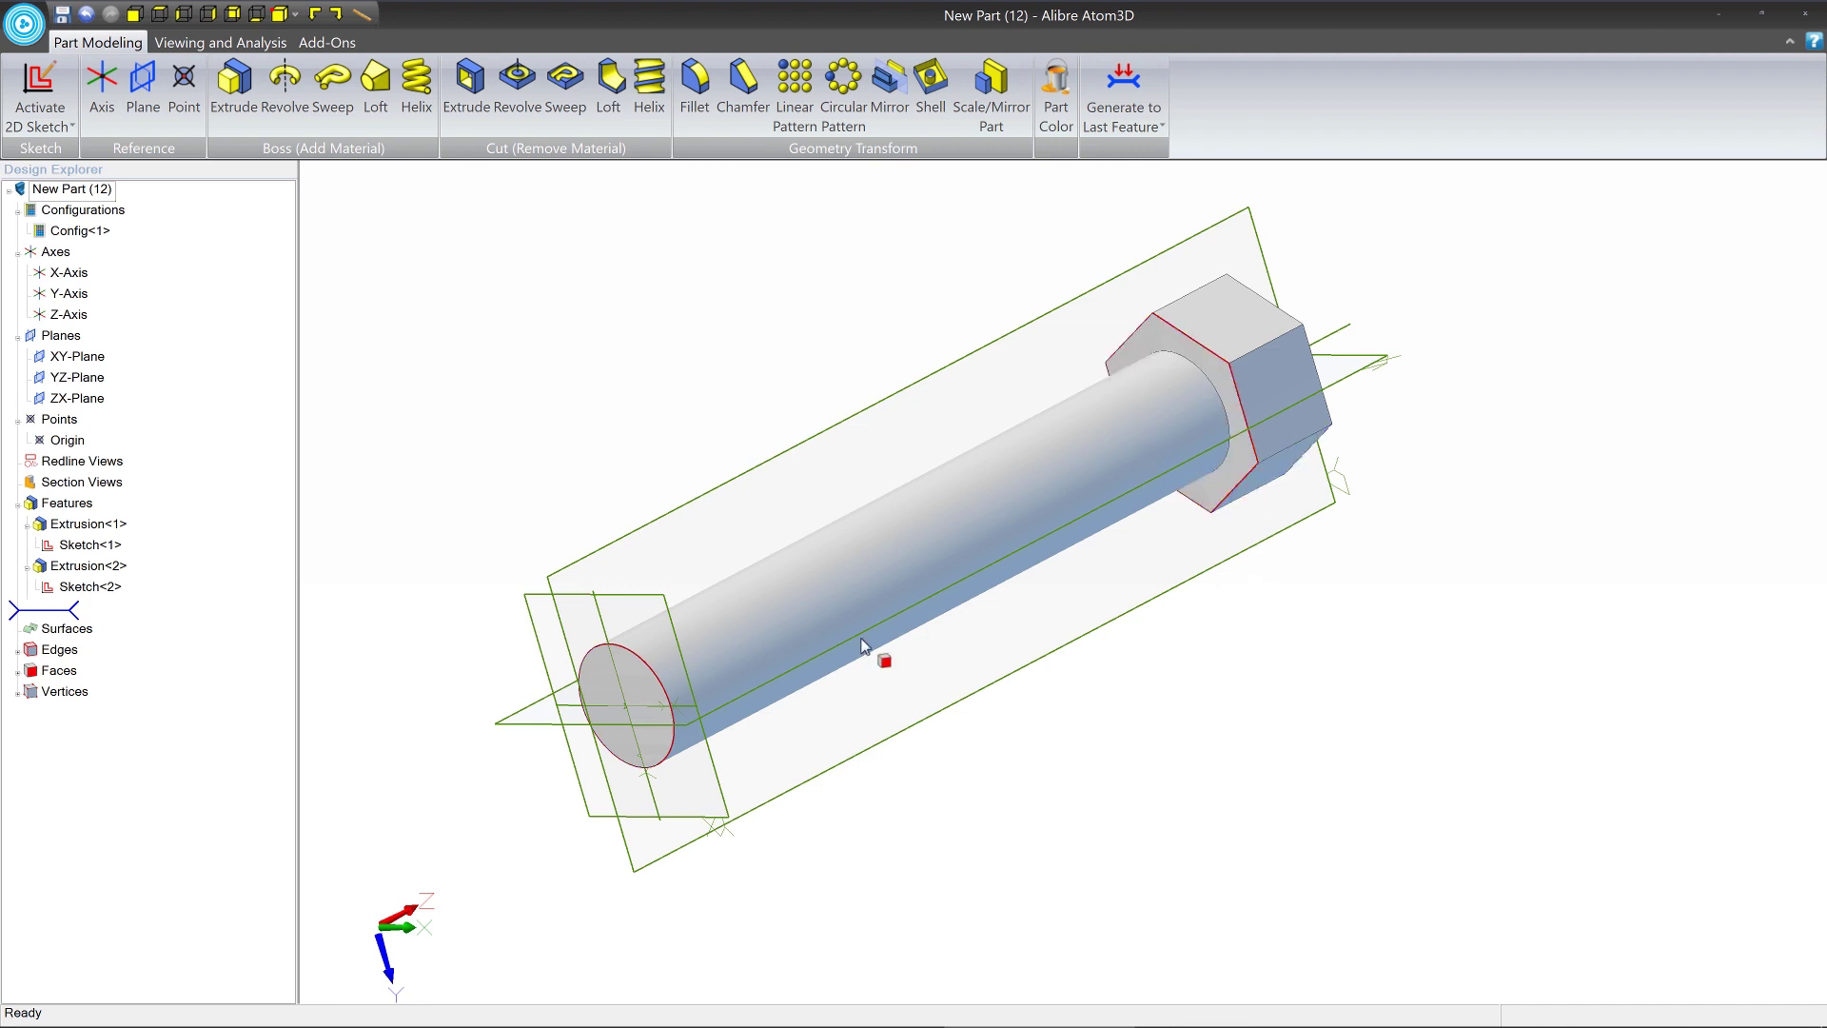
{"action": "mouse_move", "coordinate": [1195, 411]}
{"action": "middle_mouse_down"}
{"action": "mouse_move", "coordinate": [1270, 371]}
{"action": "mouse_move", "coordinate": [1107, 324]}
{"action": "mouse_move", "coordinate": [1117, 297]}
{"action": "middle_mouse_up"}
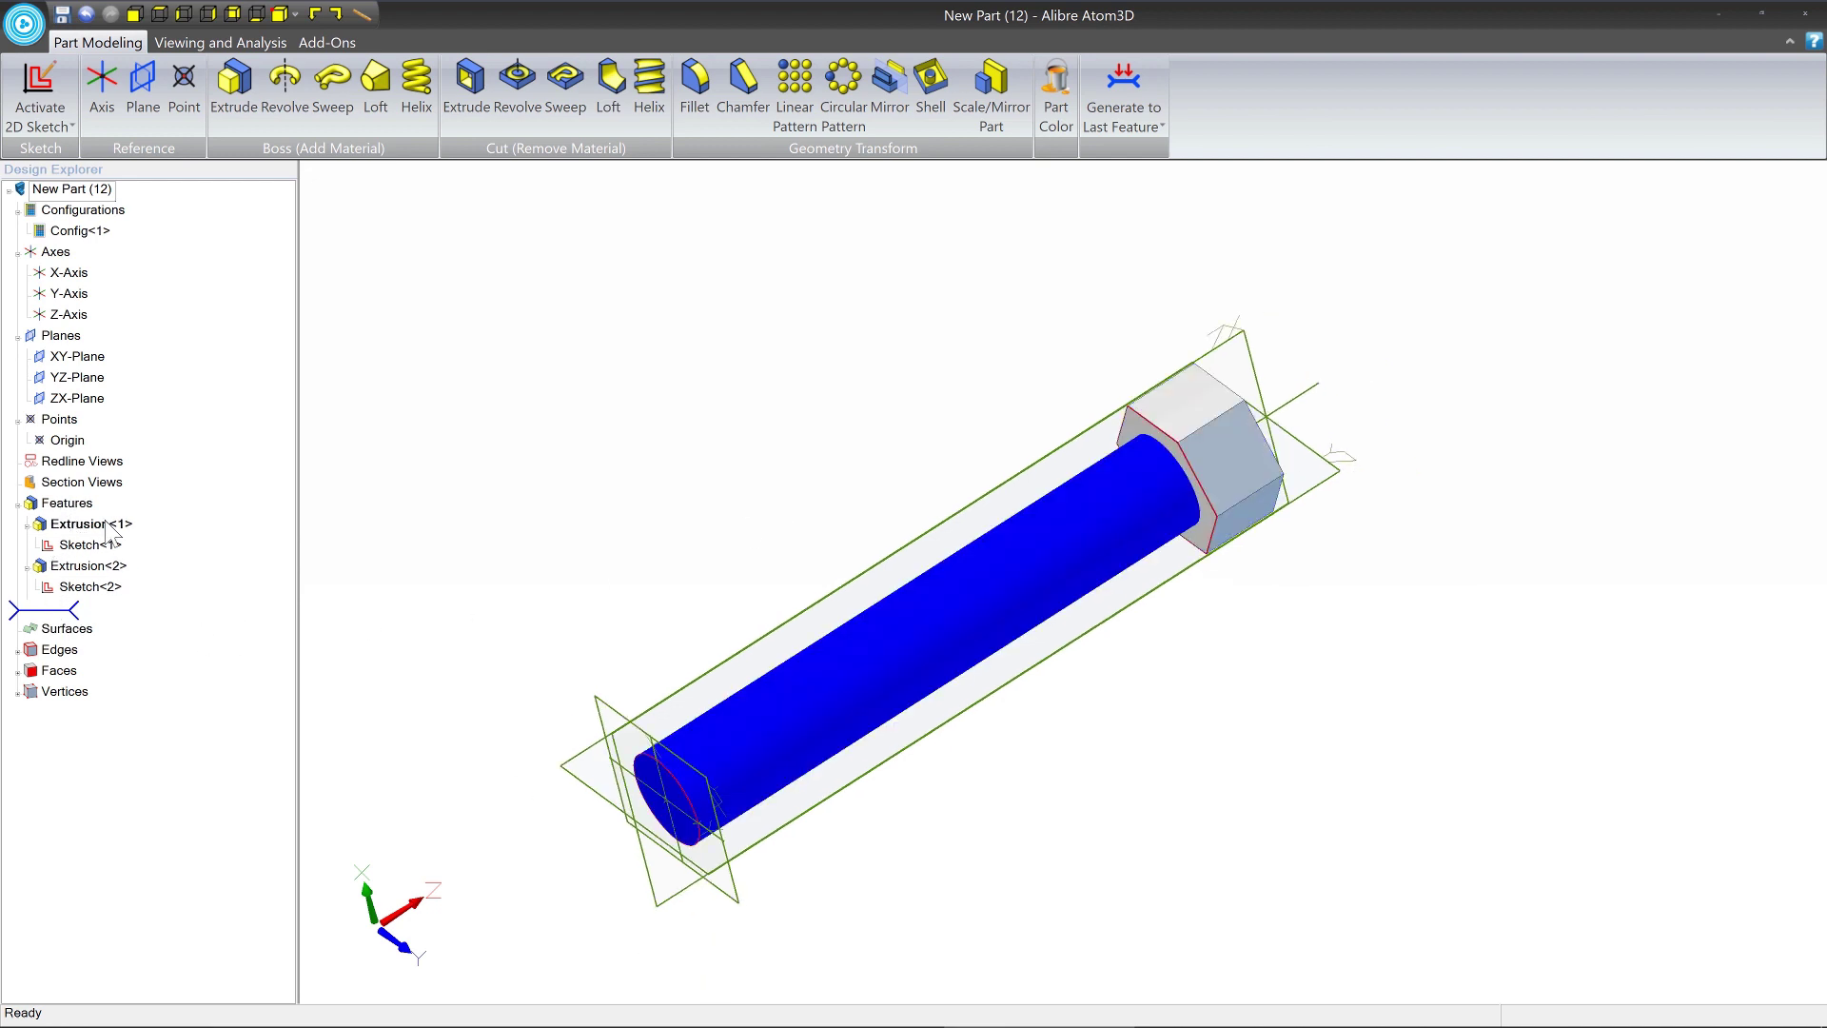
{"action": "left_click", "coordinate": [71, 525]}
{"action": "left_click", "coordinate": [95, 567]}
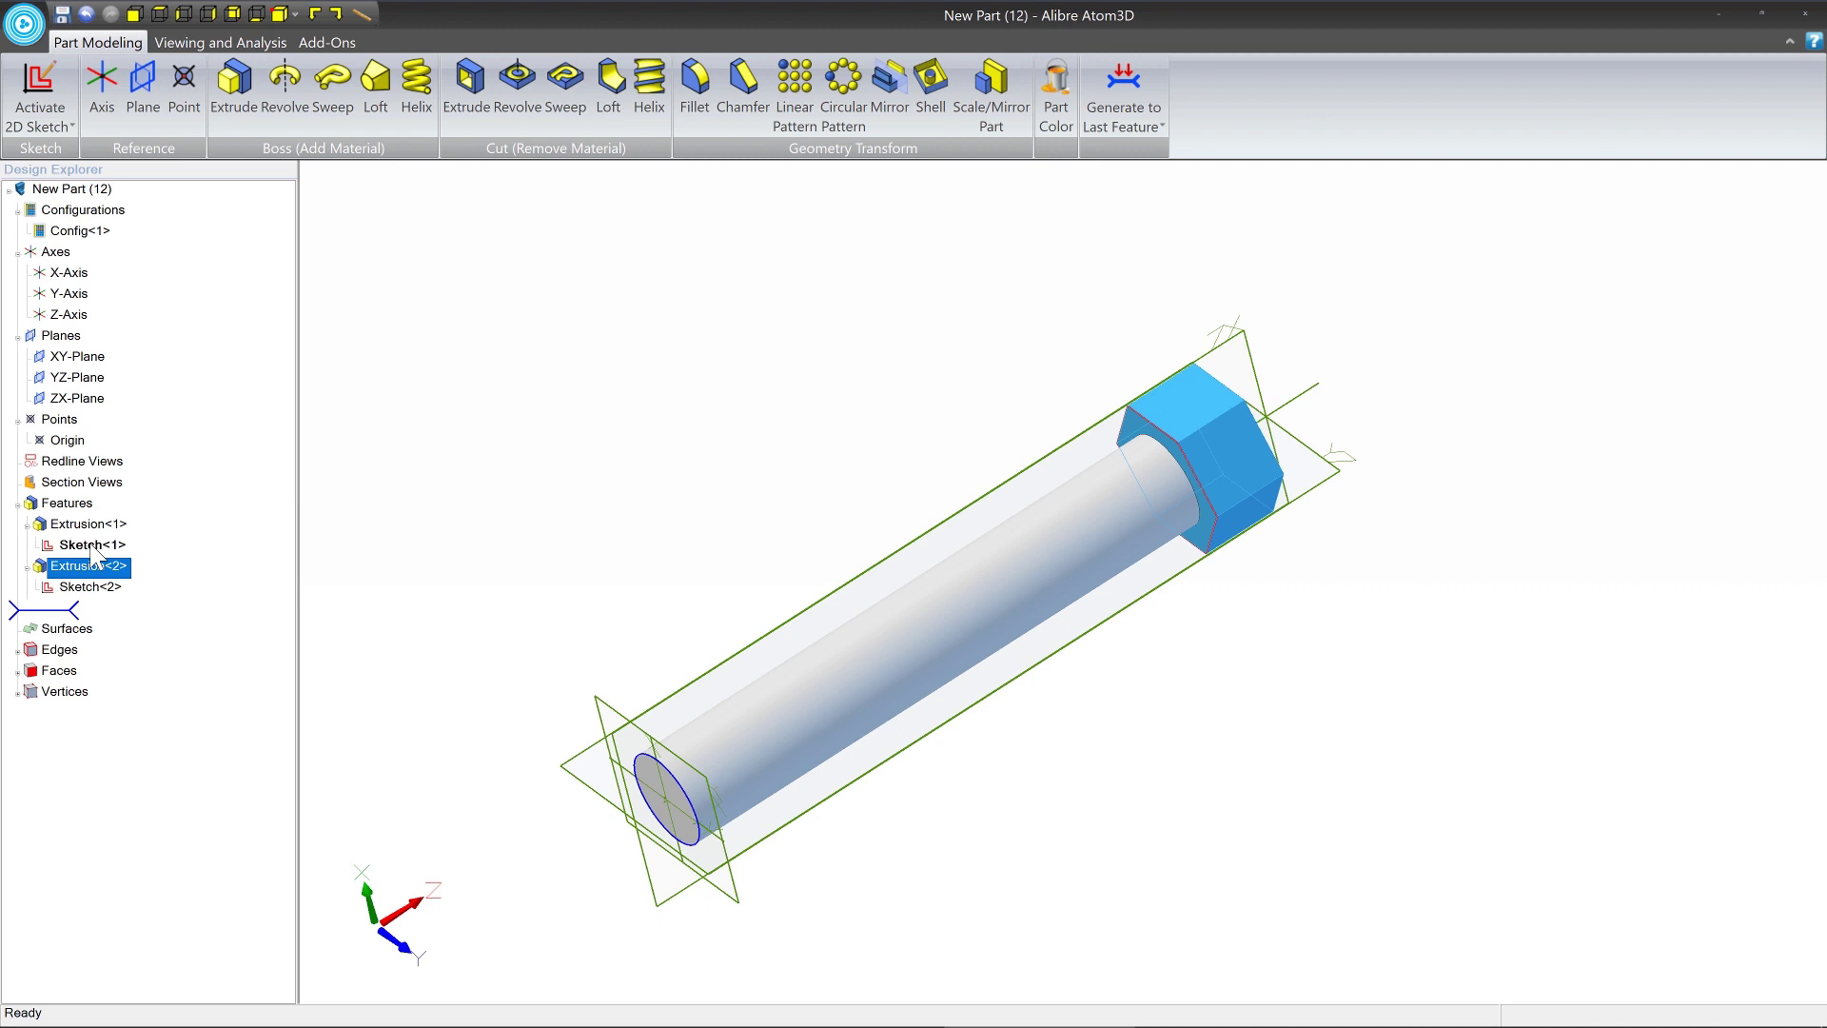
{"action": "left_click", "coordinate": [363, 535]}
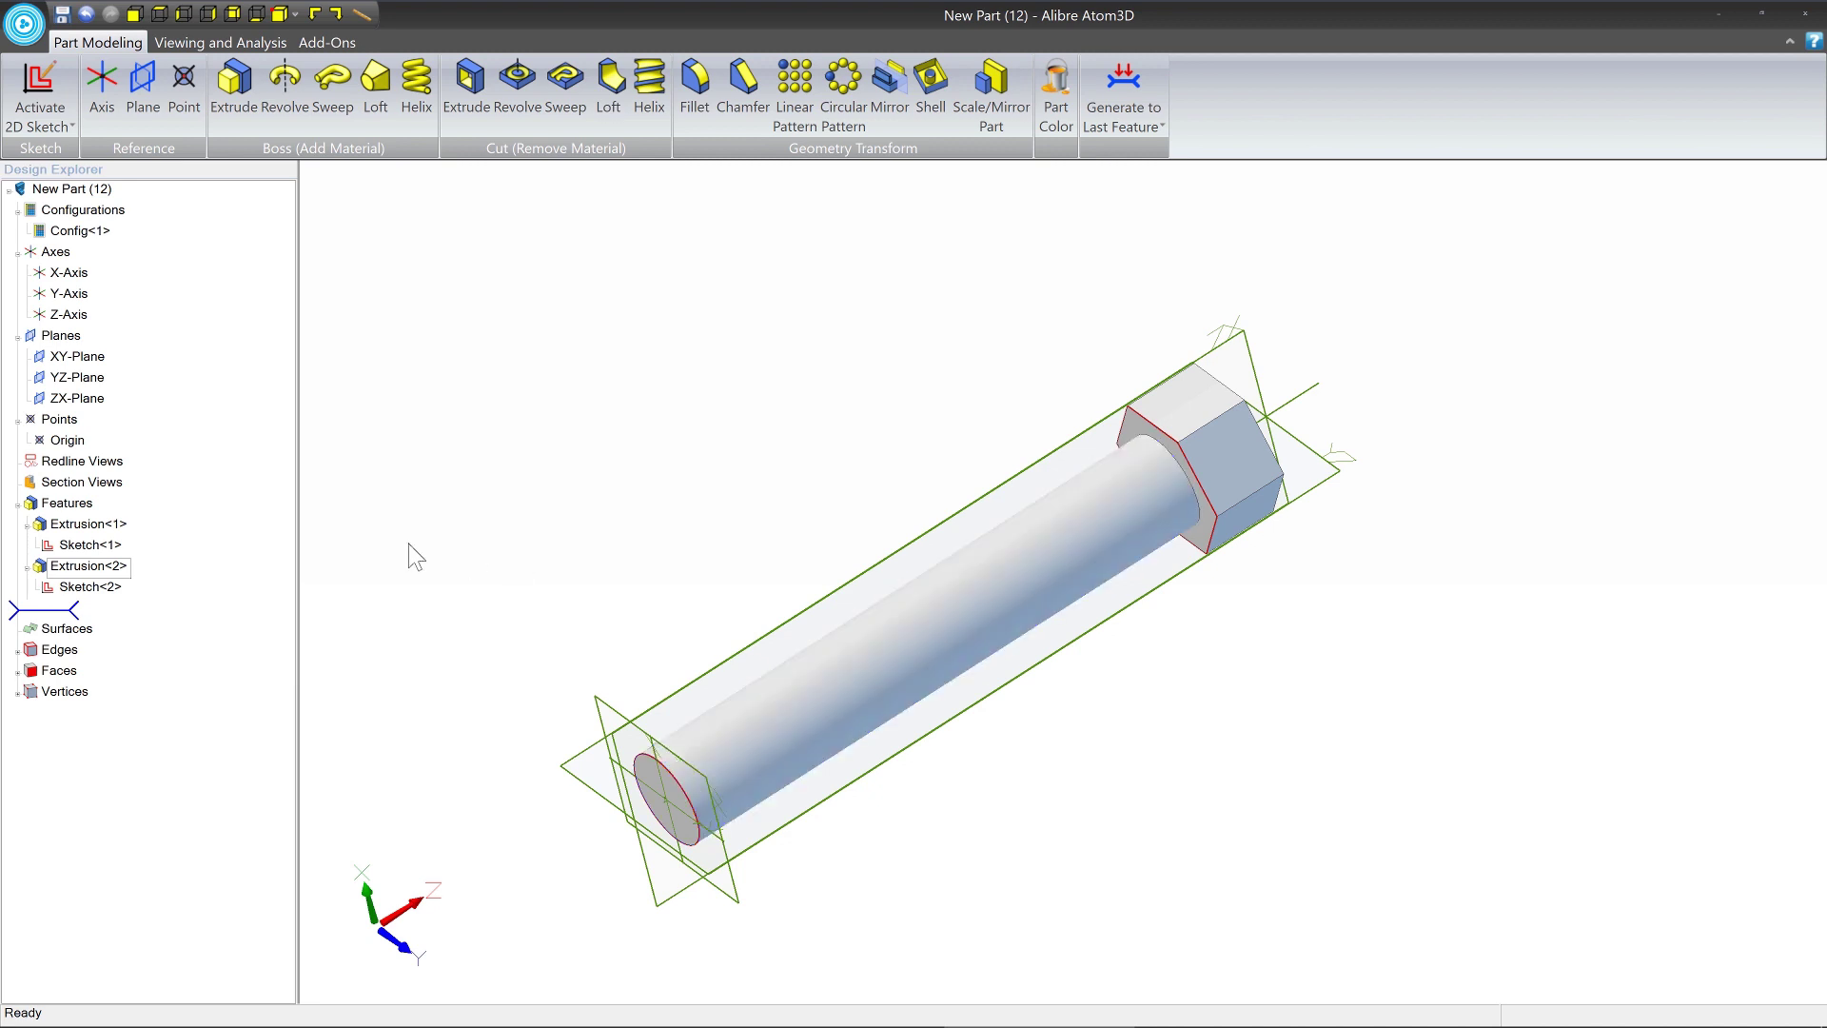
Open the cylinder's base sketch, Sketch<1>, for editing with its circle and diameter dimension in view.
{"action": "left_click", "coordinate": [95, 548]}
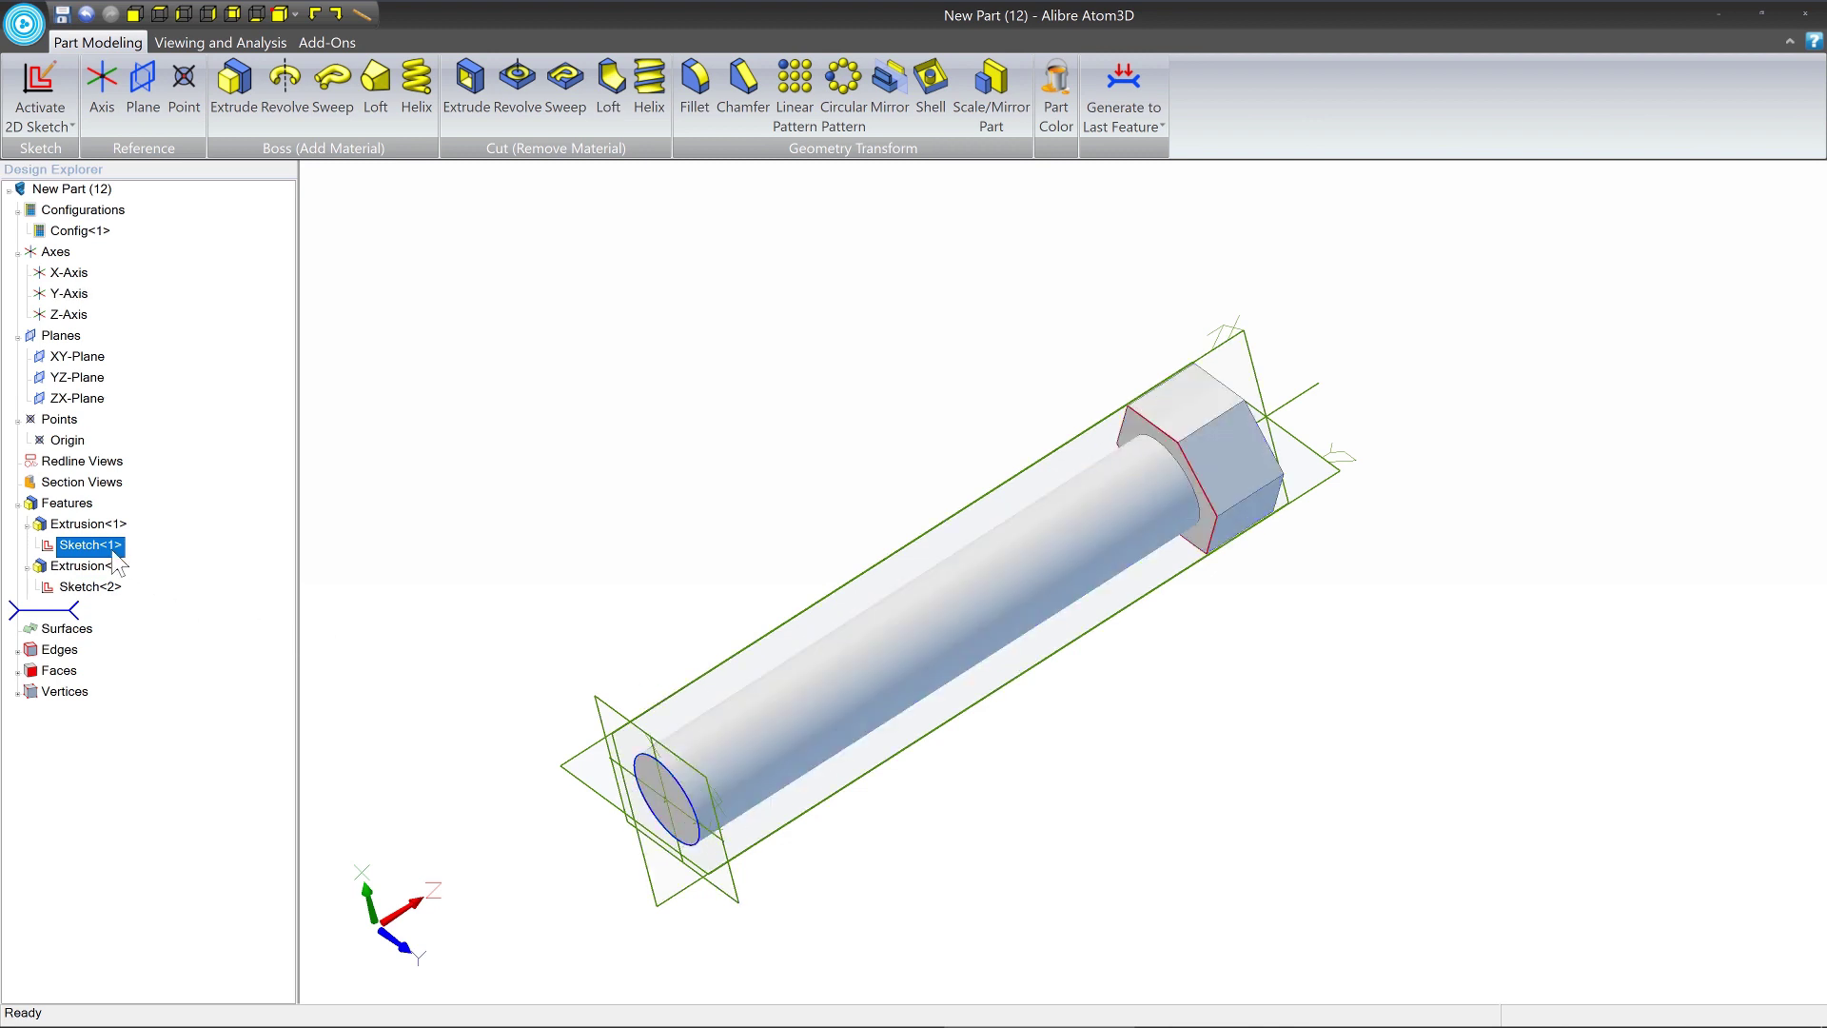
{"action": "right_click", "coordinate": [97, 550]}
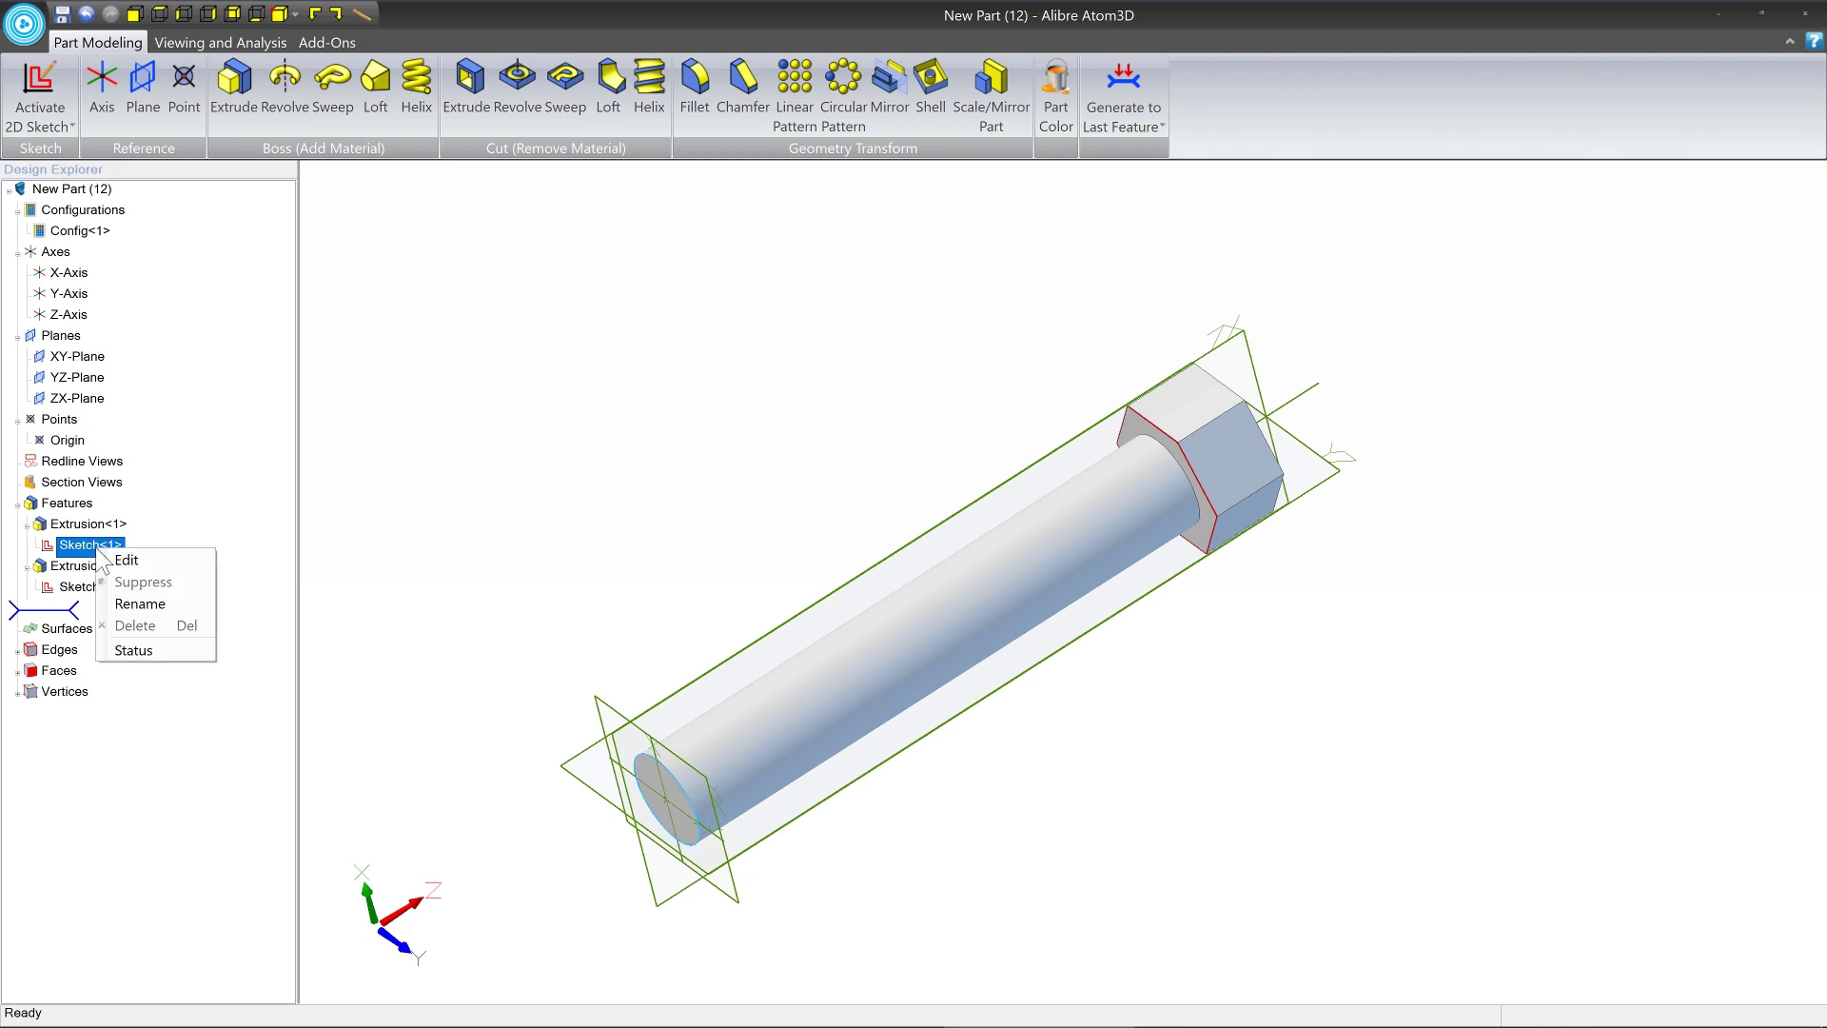
{"action": "left_click", "coordinate": [179, 562]}
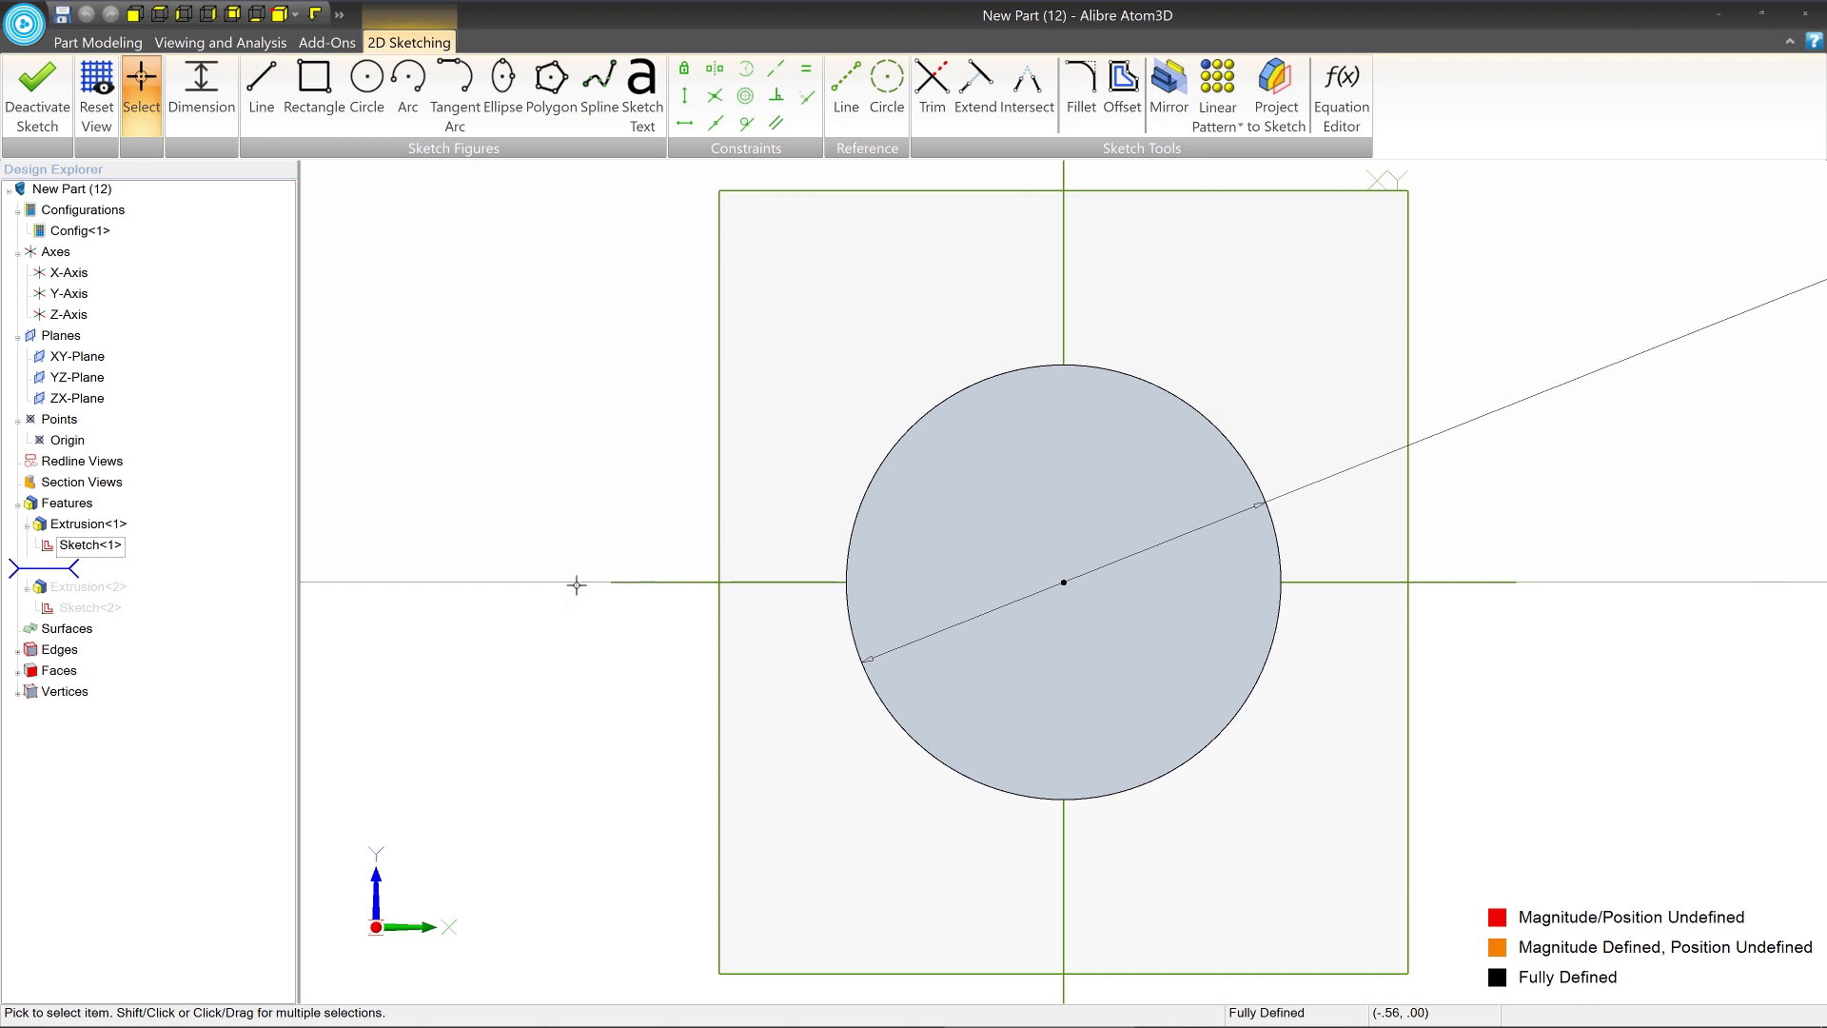
{"action": "scroll", "coordinate": [575, 584], "scroll_direction": "down", "scroll_amount": 1}
{"action": "scroll", "coordinate": [611, 585], "scroll_direction": "down", "scroll_amount": 1}
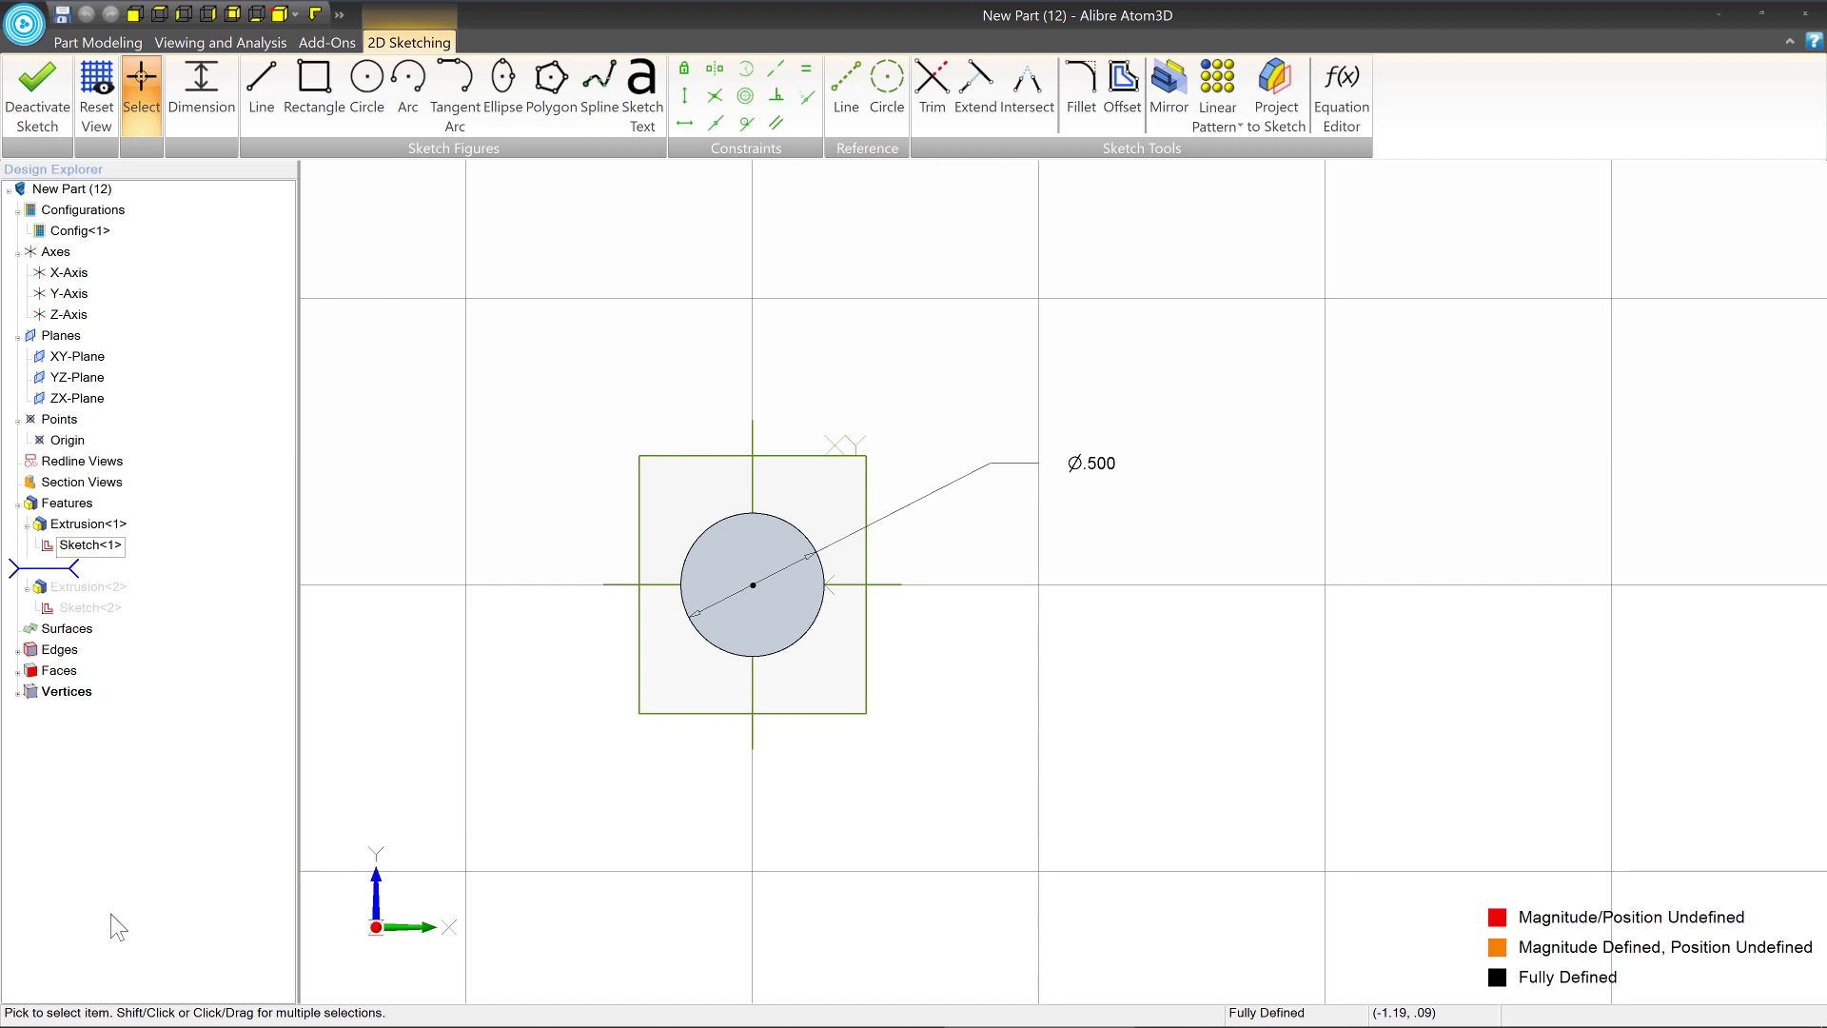
Move the circle's diameter dimension closer to the circle and set the diameter to .35 inch.
{"action": "left_click_drag", "start_coordinate": [1091, 464], "coordinate": [959, 501]}
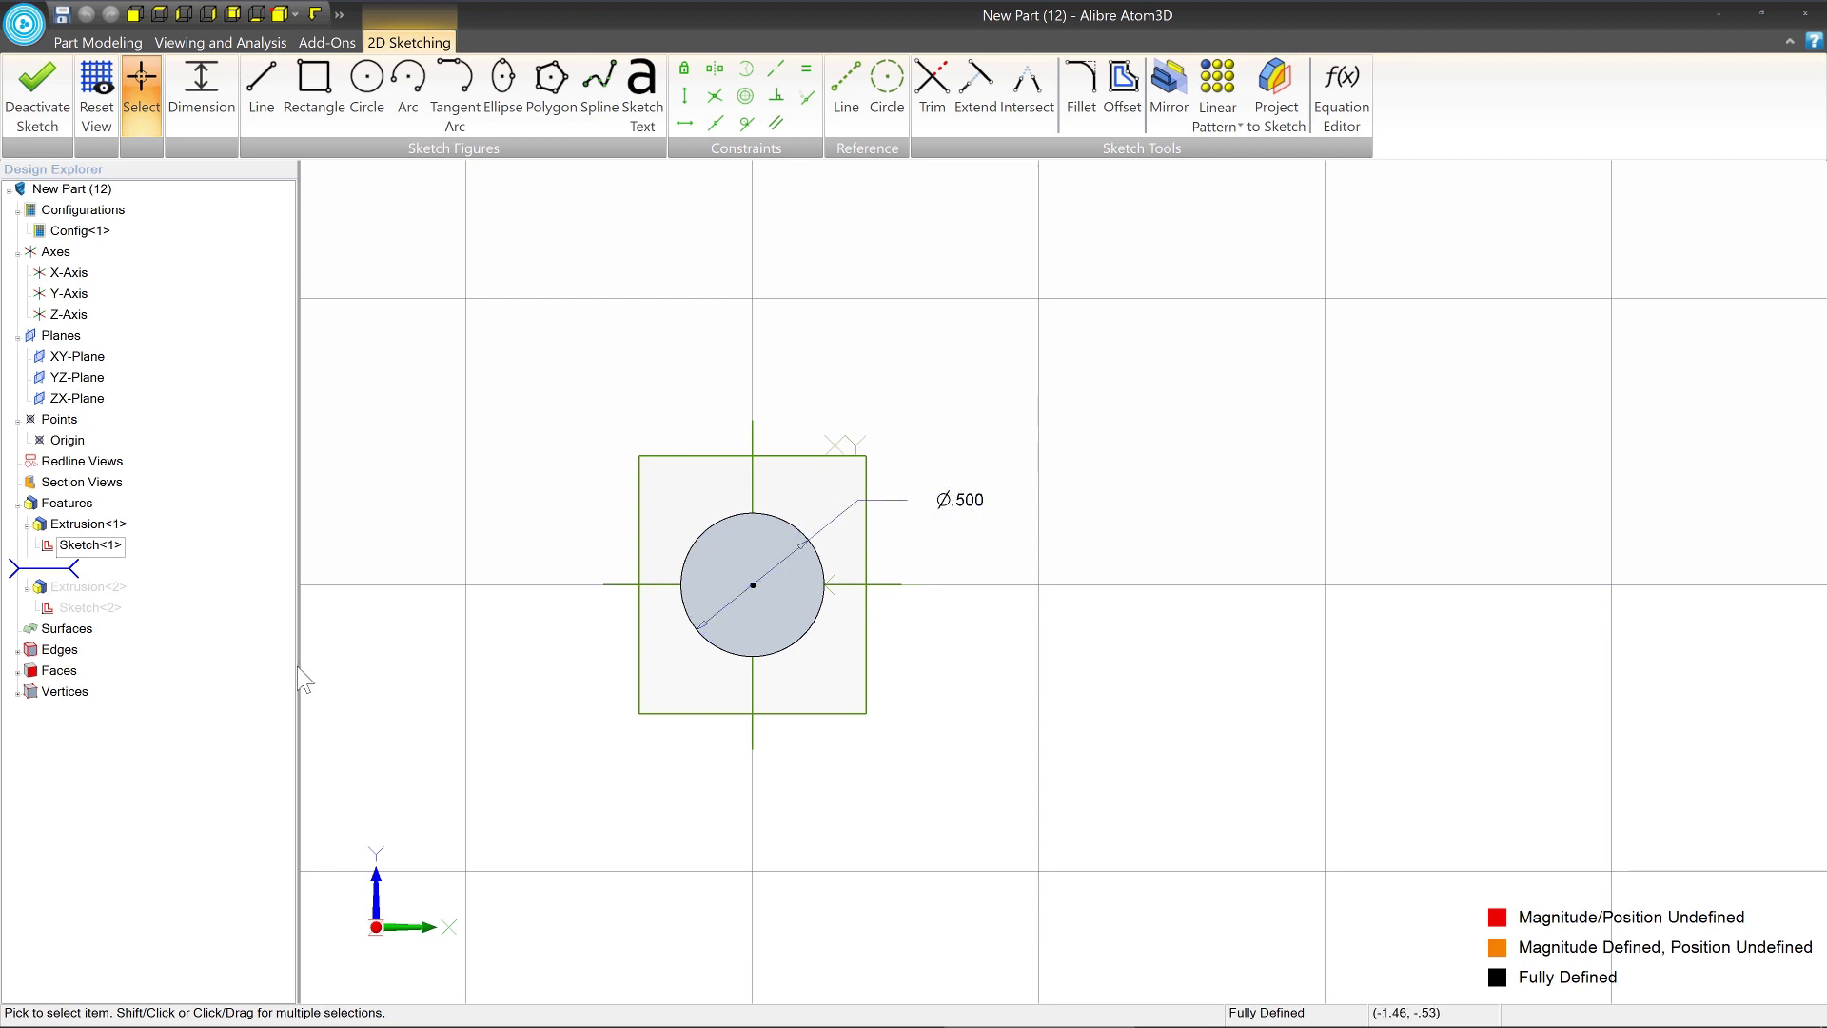
{"action": "middle_click_drag", "start_coordinate": [974, 644], "coordinate": [1053, 681]}
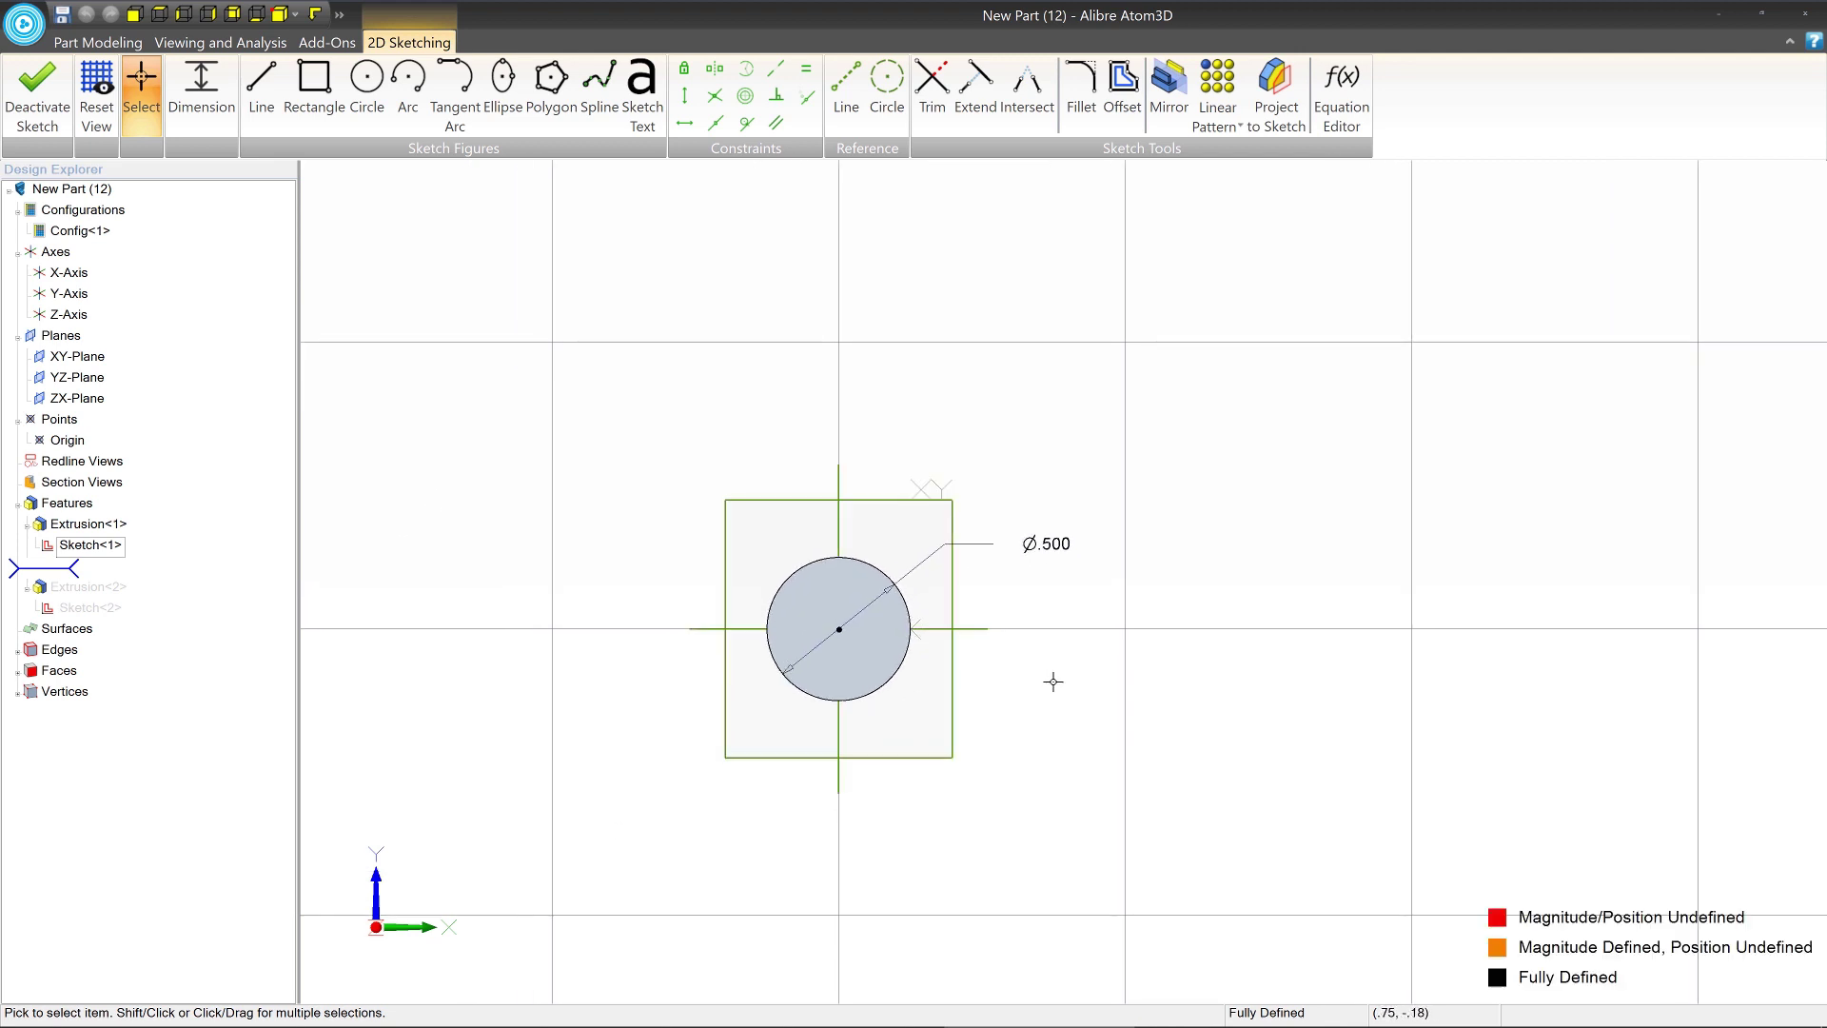
{"action": "scroll", "coordinate": [1032, 675], "scroll_direction": "up", "scroll_amount": 1}
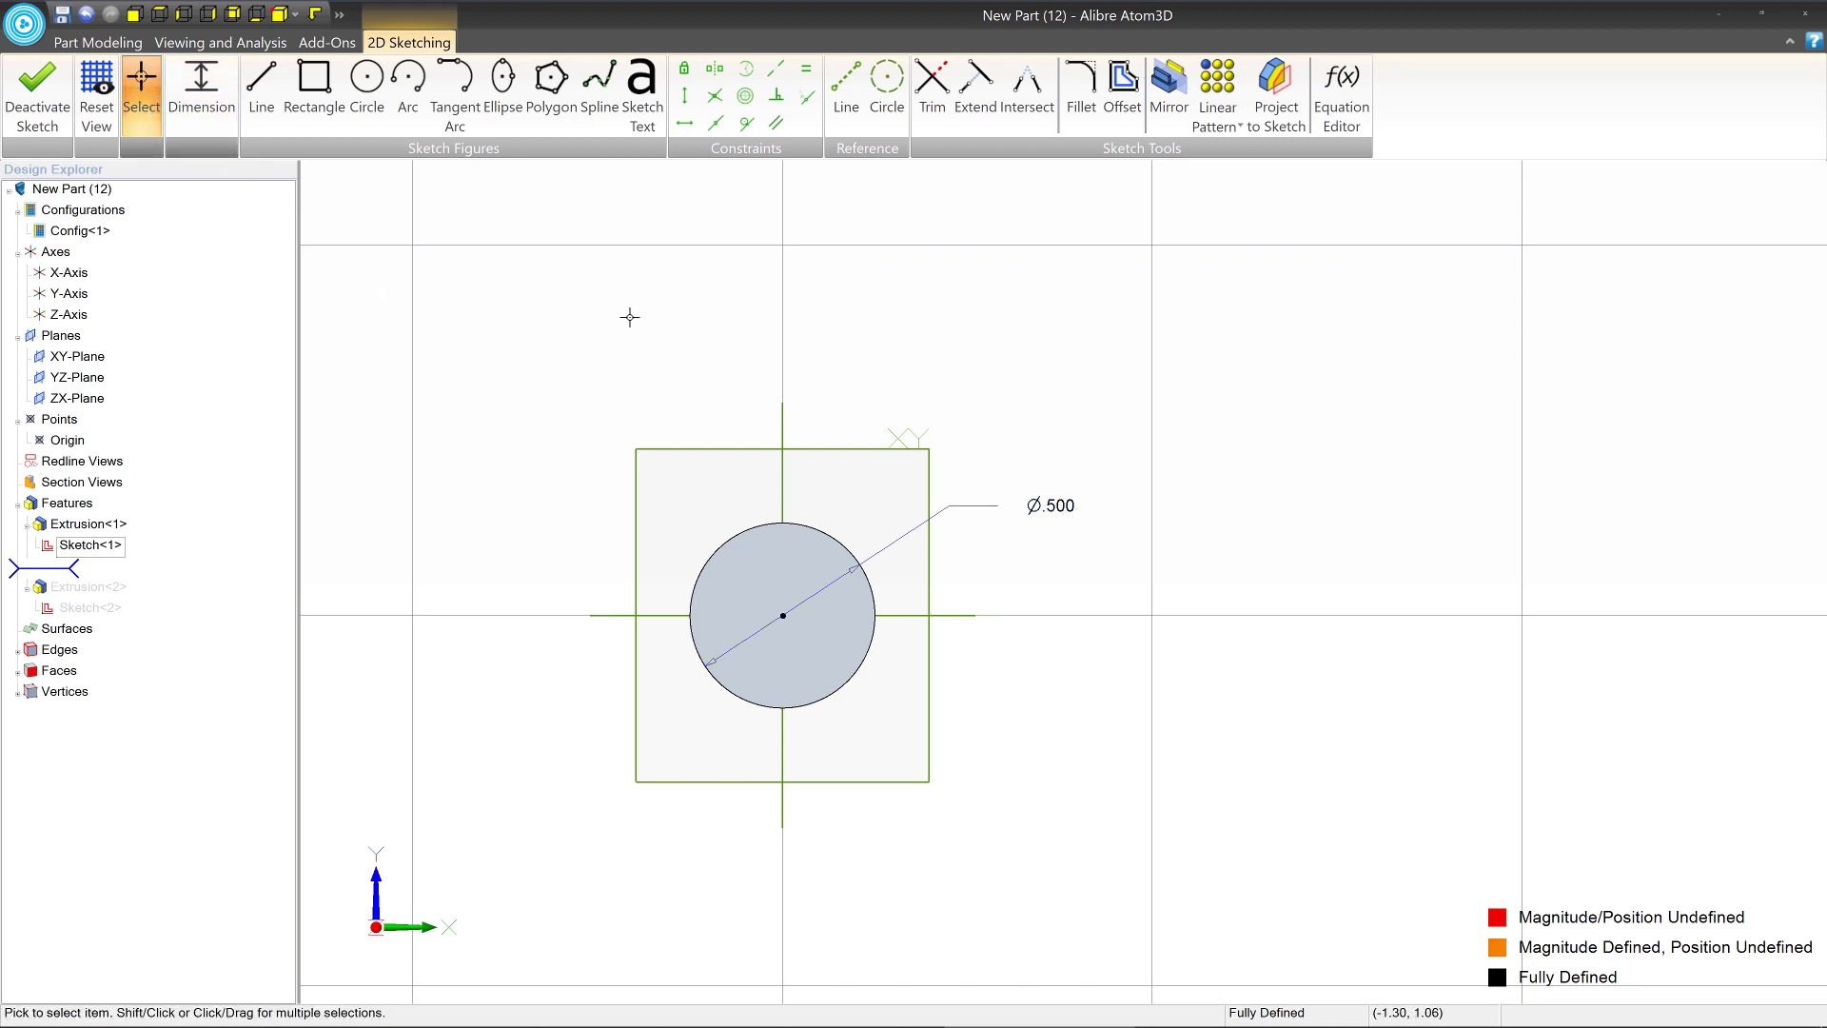
{"action": "double_click", "coordinate": [1050, 505]}
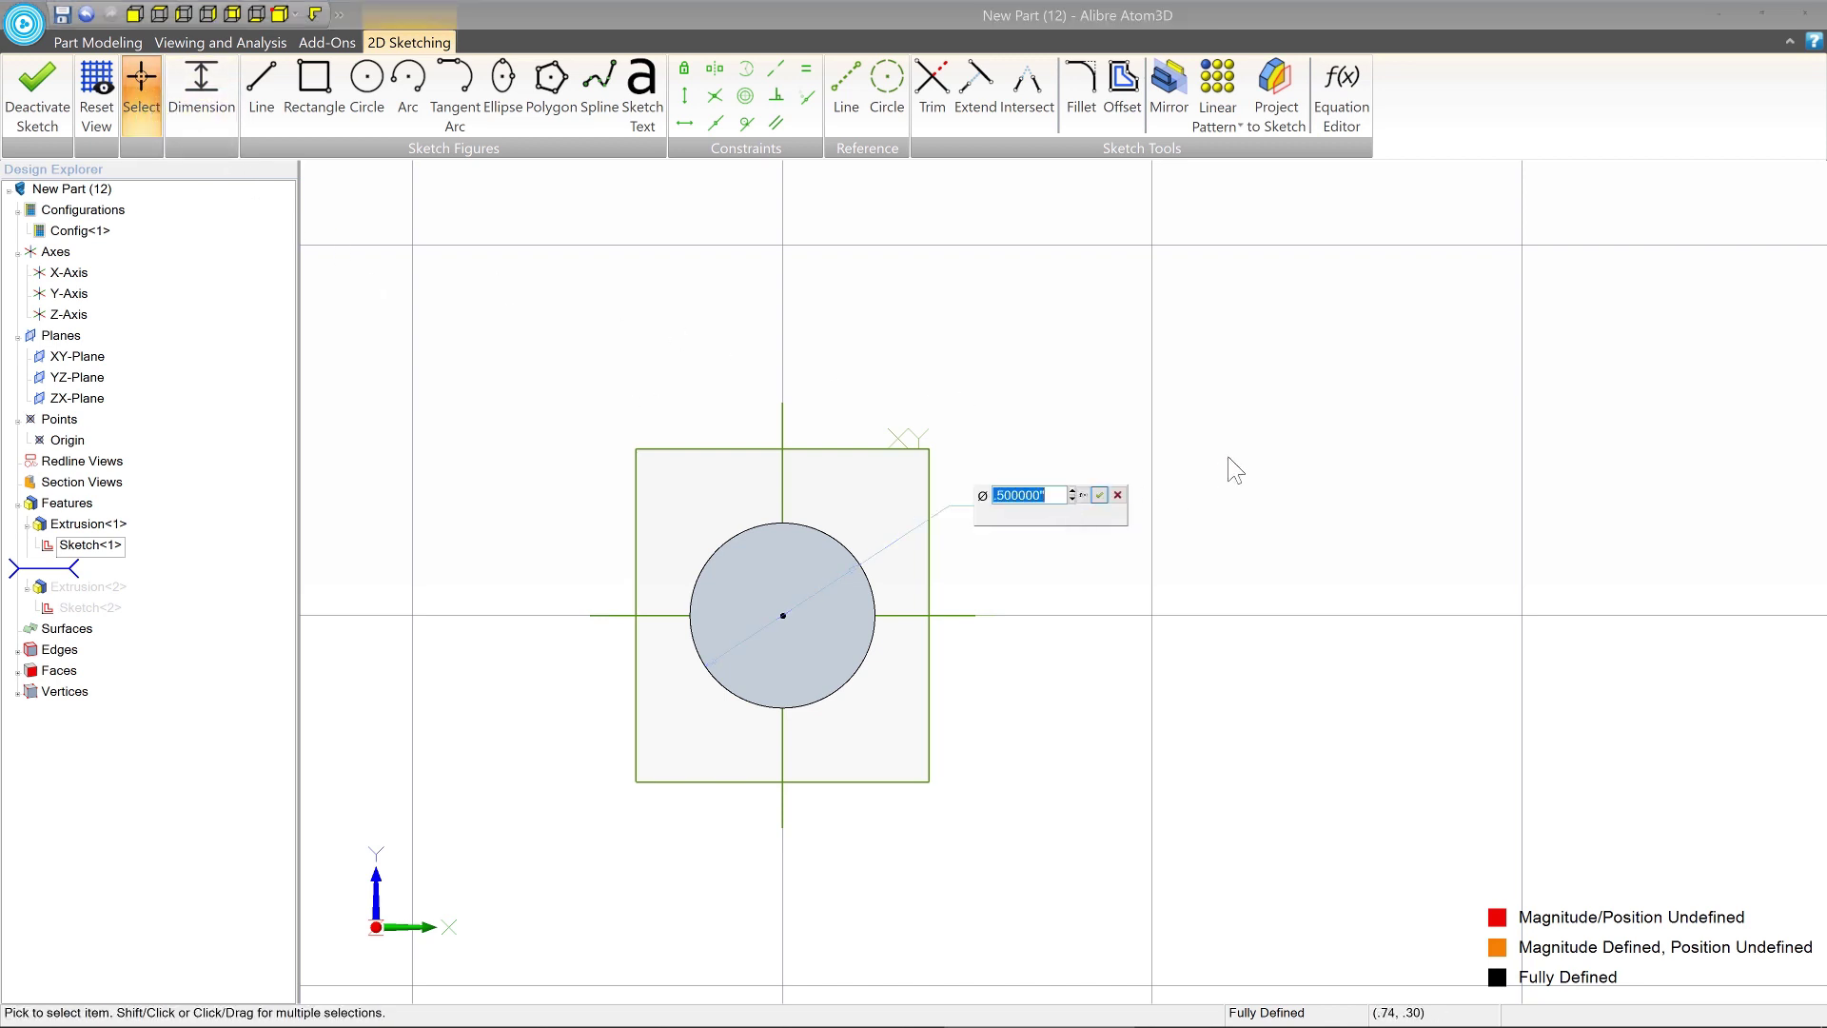
{"action": "type", "text": ".35"}
{"action": "key", "text": "Return"}
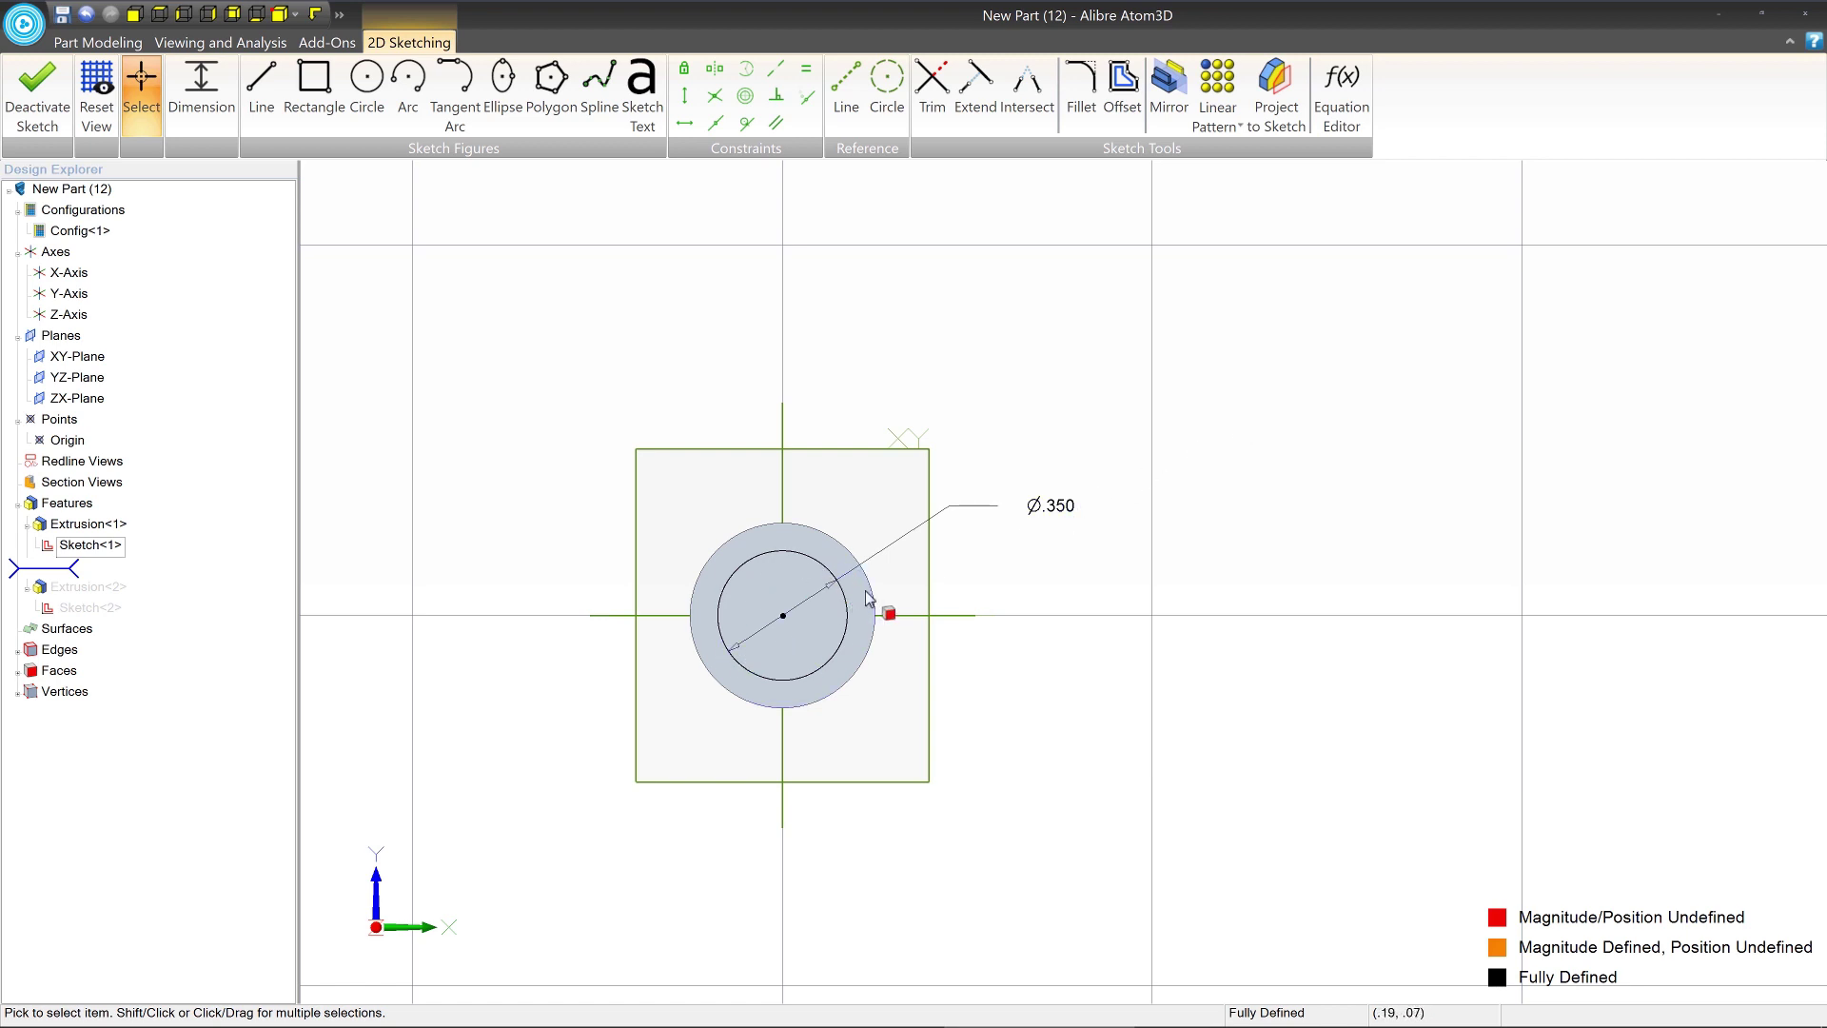
Finish editing the circle sketch to rebuild the cylinder, and clear the selection.
{"action": "middle_click_drag", "start_coordinate": [876, 619], "coordinate": [928, 552]}
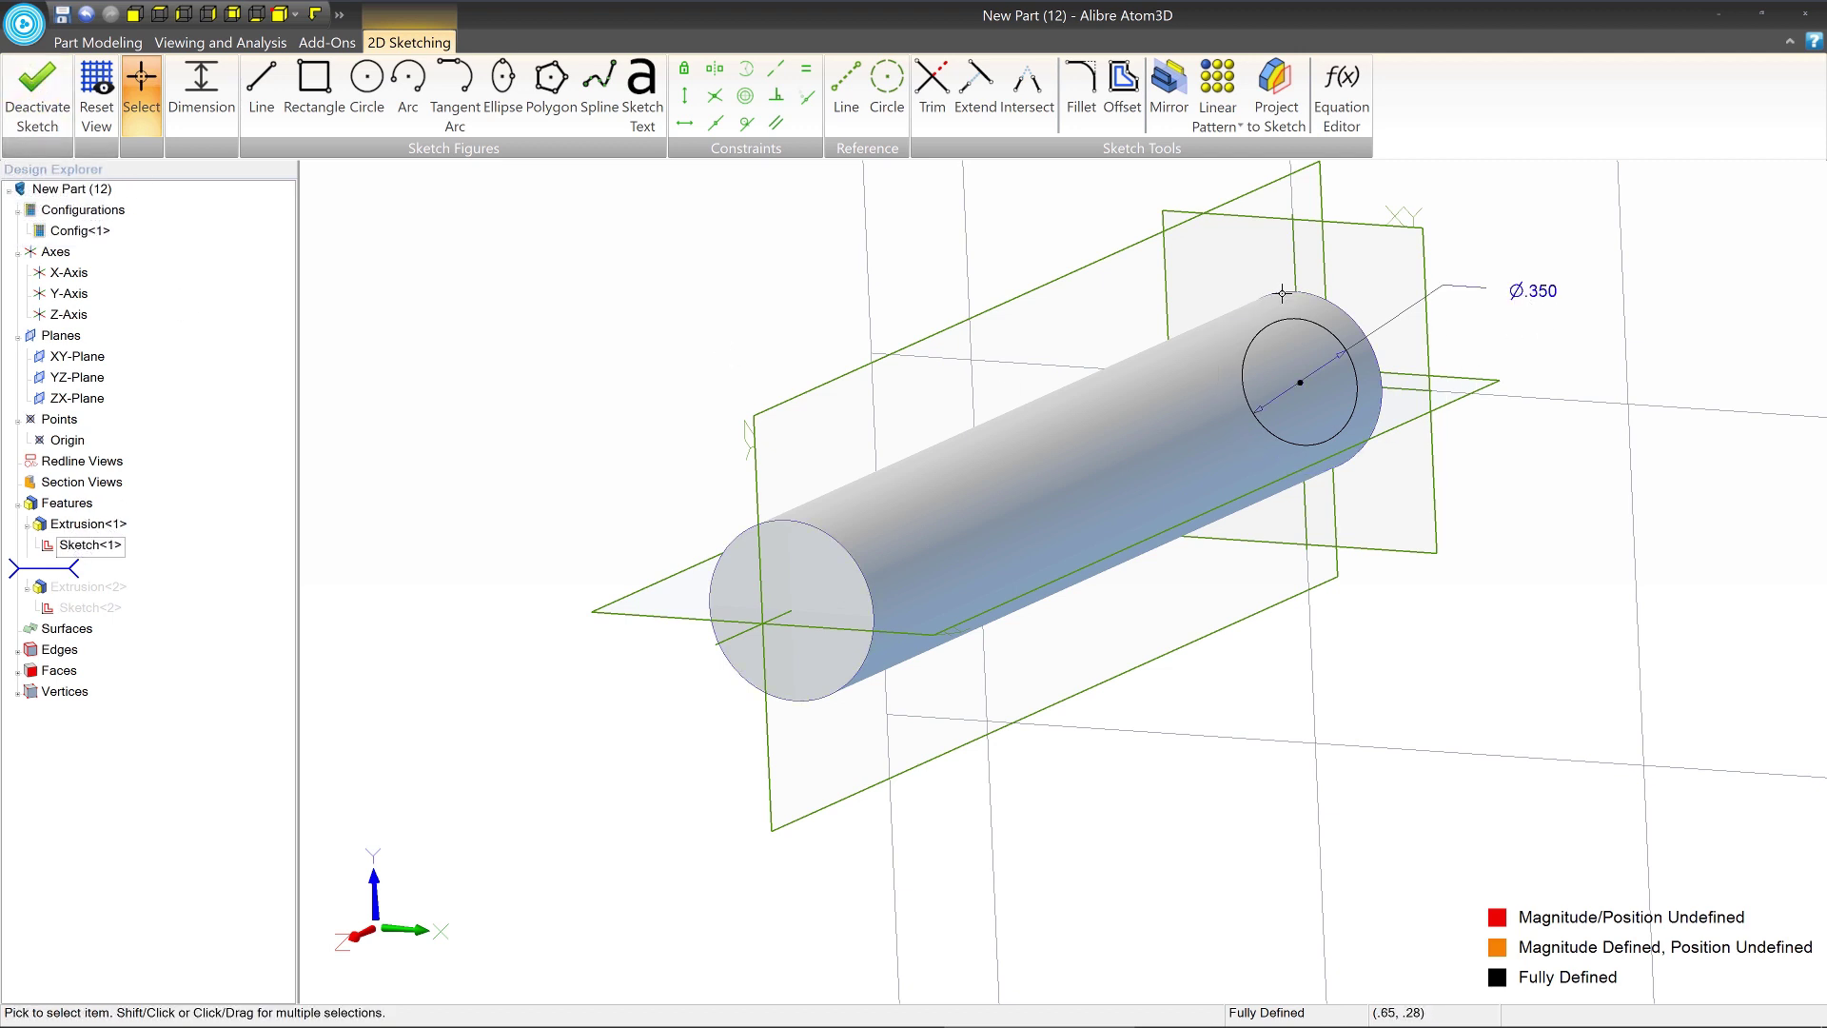
{"action": "left_click", "coordinate": [38, 94]}
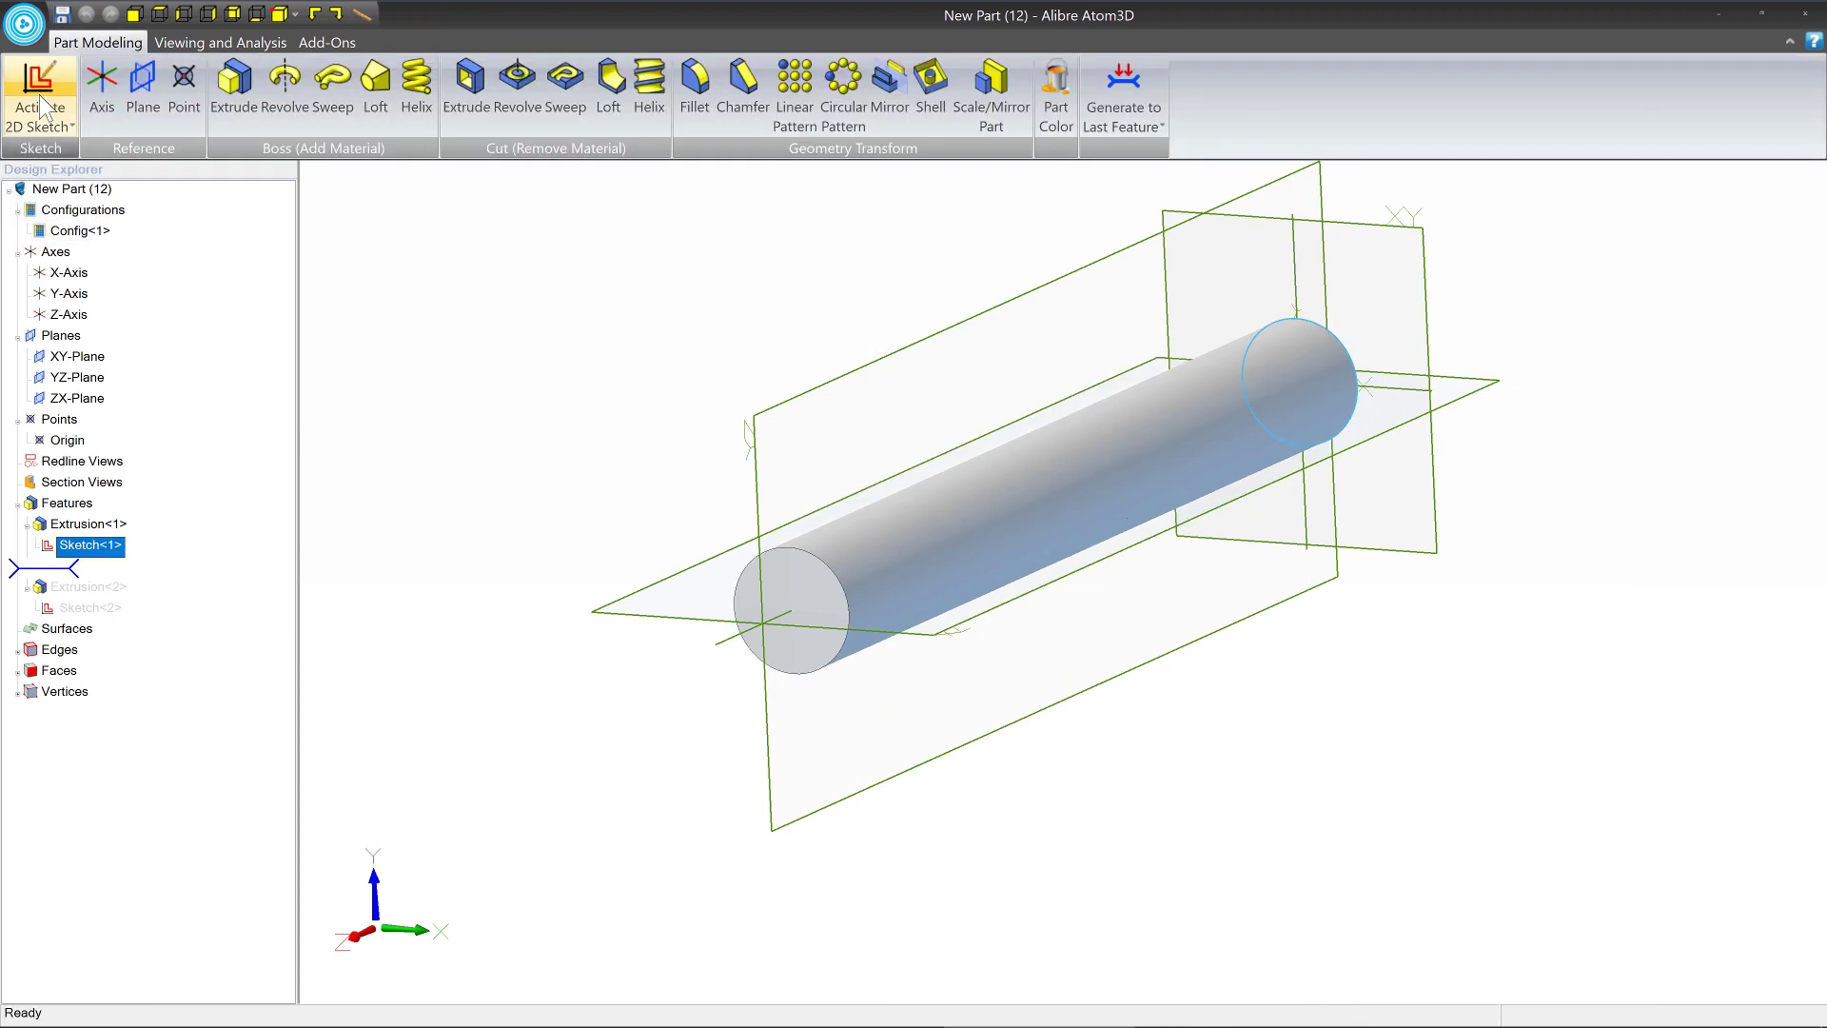
{"action": "left_click", "coordinate": [553, 340]}
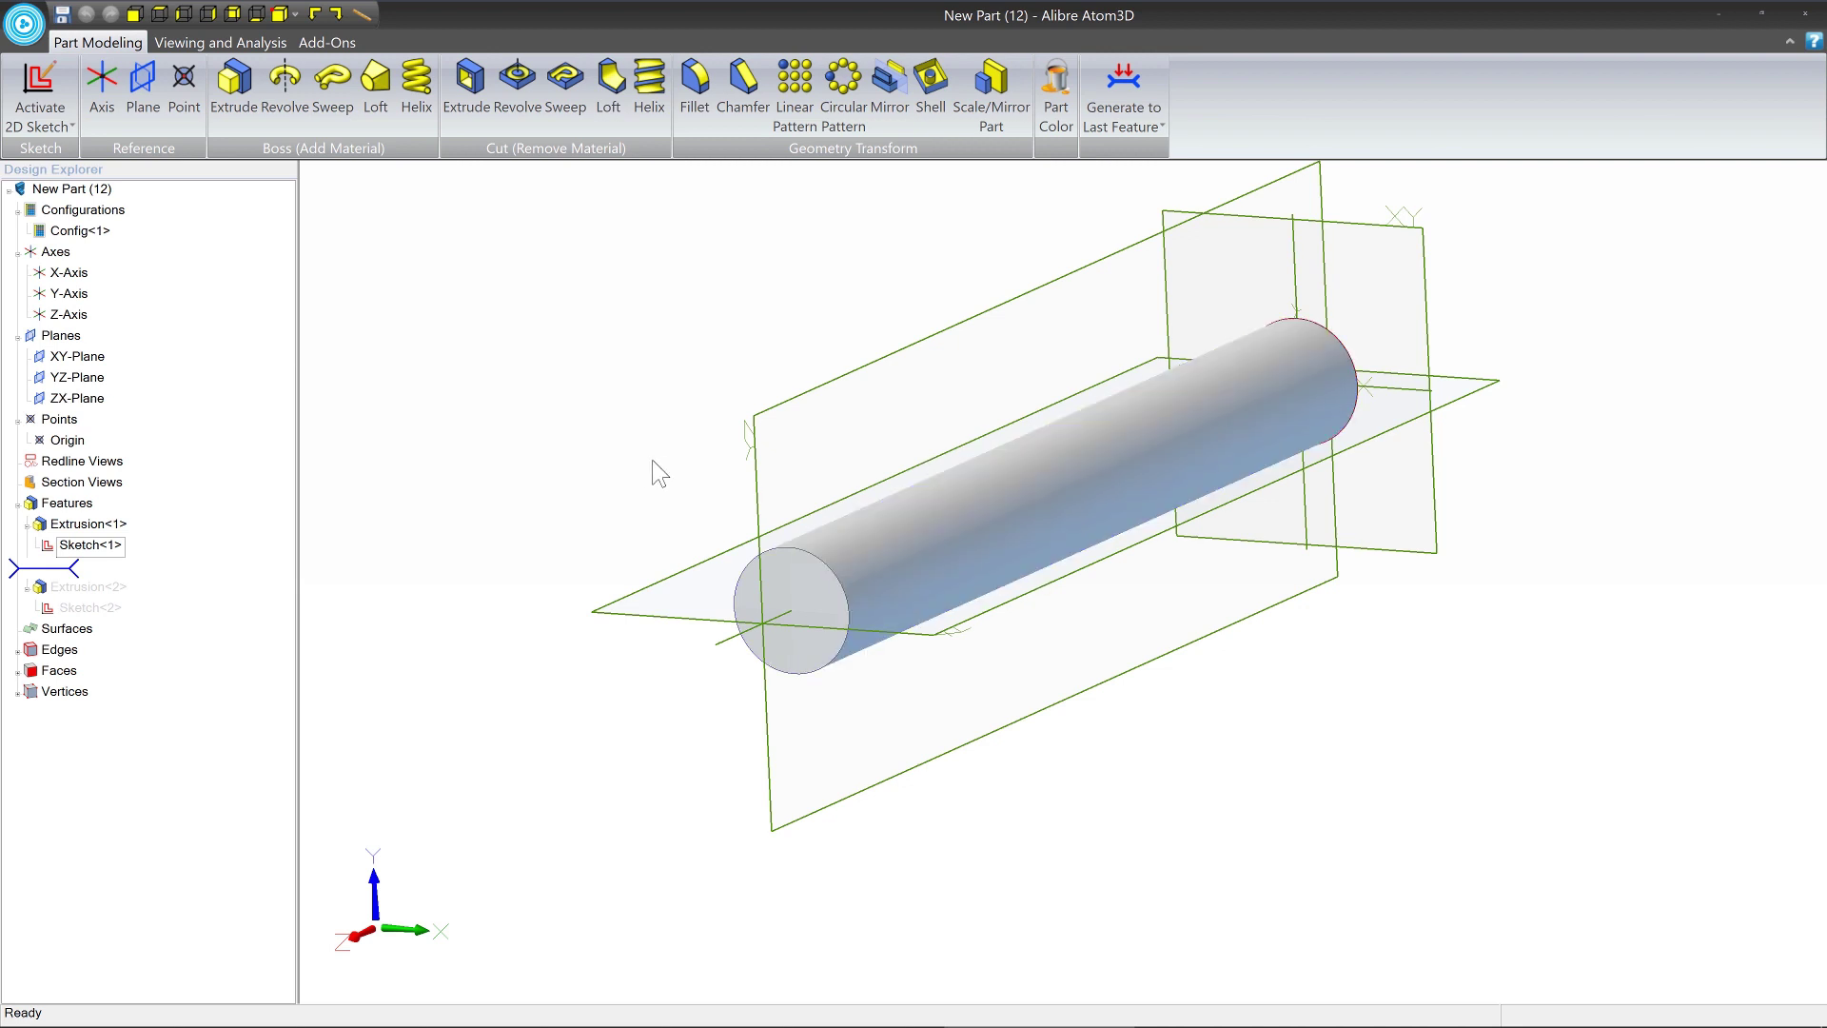
Roll the feature history forward past the hexagonal head's extrusion and back to just after the cylinder.
{"action": "middle_click_drag", "start_coordinate": [660, 474], "coordinate": [585, 503]}
{"action": "scroll", "coordinate": [1047, 523], "scroll_direction": "down", "scroll_amount": 3}
{"action": "middle_click_drag", "start_coordinate": [1069, 508], "coordinate": [904, 671]}
{"action": "scroll", "coordinate": [648, 375], "scroll_direction": "up", "scroll_amount": 2}
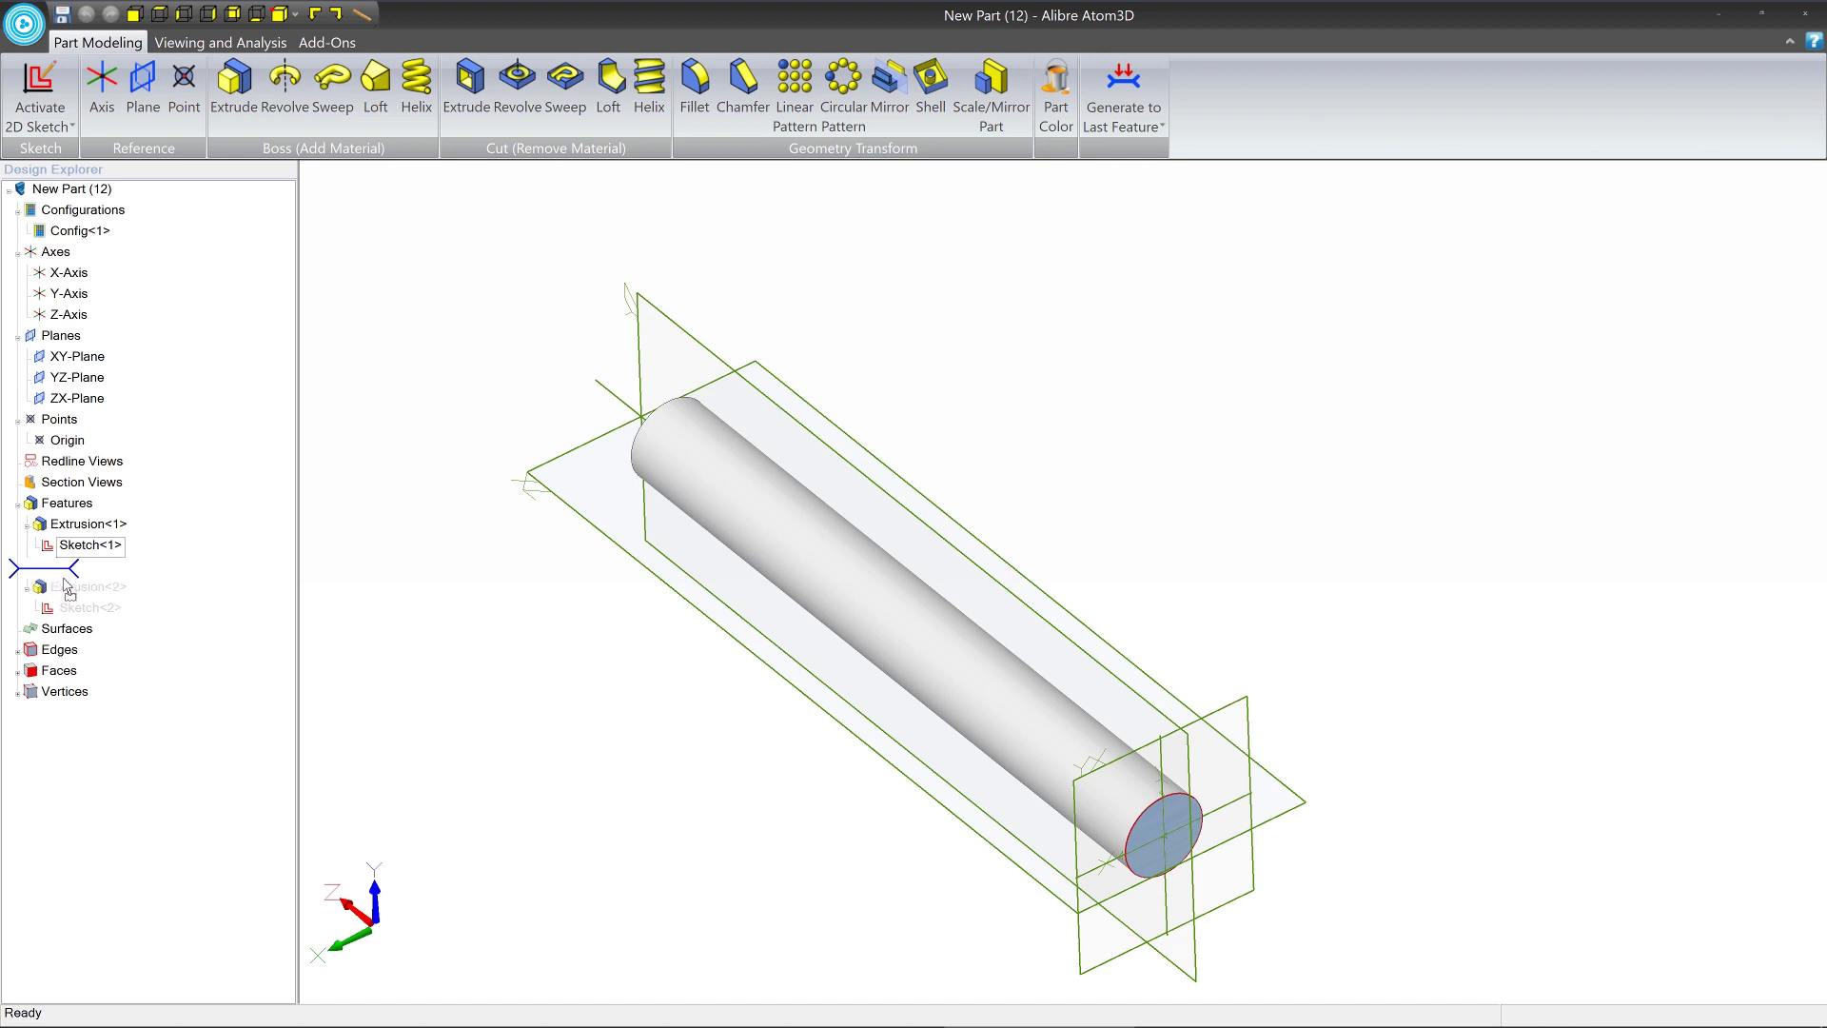
{"action": "left_click_drag", "start_coordinate": [68, 592], "coordinate": [69, 610]}
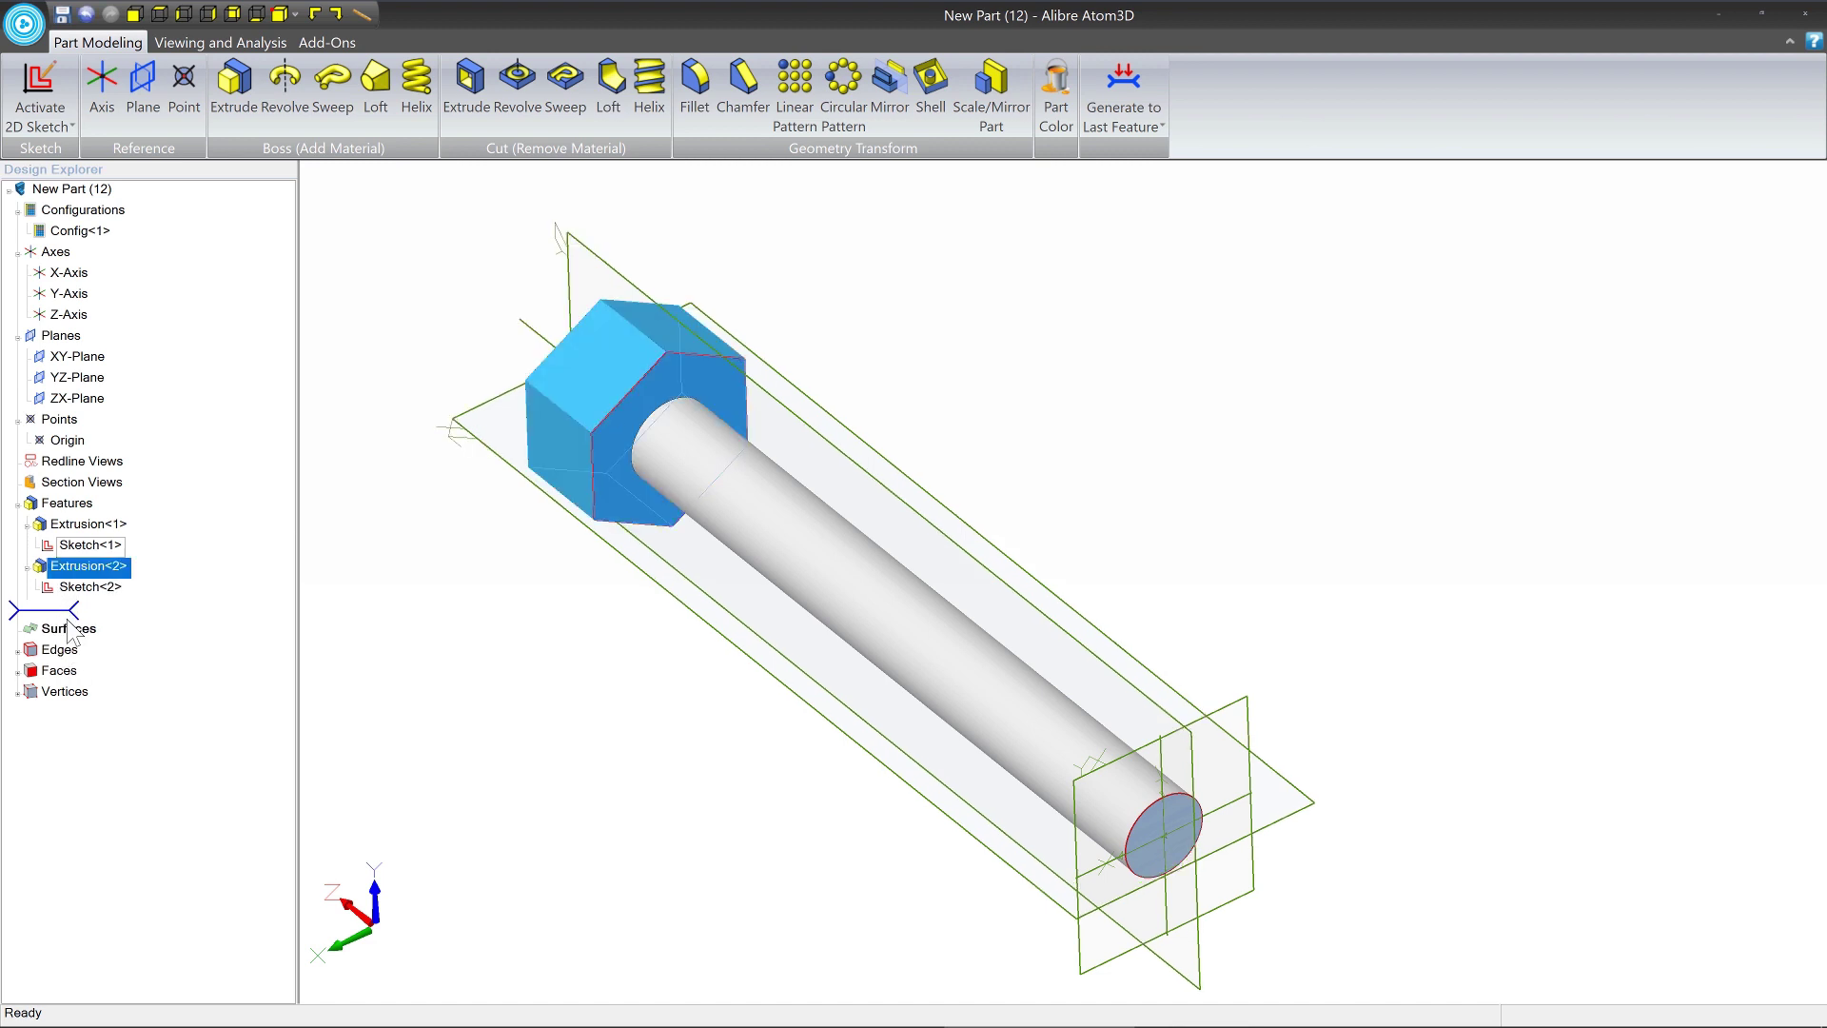
{"action": "mouse_move", "coordinate": [62, 587]}
{"action": "left_mouse_down"}
{"action": "mouse_move", "coordinate": [55, 496]}
{"action": "mouse_move", "coordinate": [66, 618]}
{"action": "left_mouse_up"}
{"action": "mouse_move", "coordinate": [57, 564]}
{"action": "left_mouse_down"}
{"action": "mouse_move", "coordinate": [65, 609]}
{"action": "mouse_move", "coordinate": [61, 568]}
{"action": "left_mouse_up"}
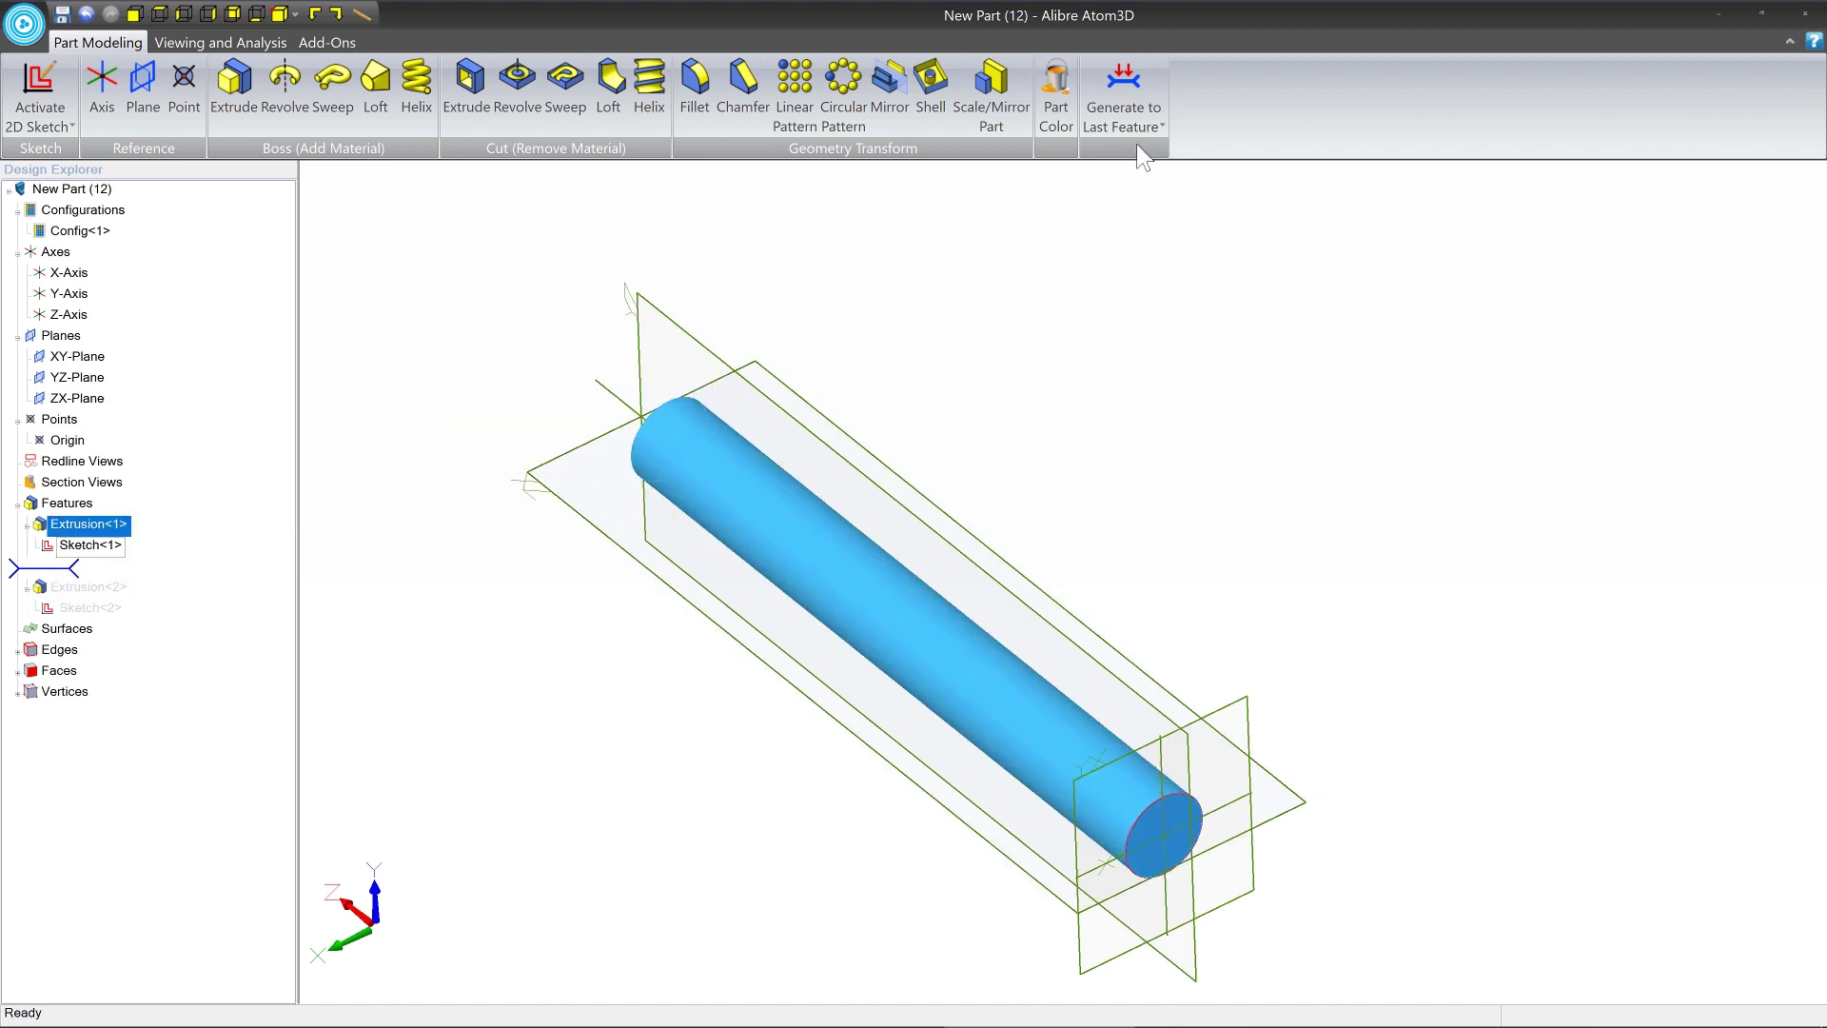
Regenerate the part to its last feature to restore the hexagonal head, and inspect how it meets the shaft.
{"action": "left_click", "coordinate": [1124, 89]}
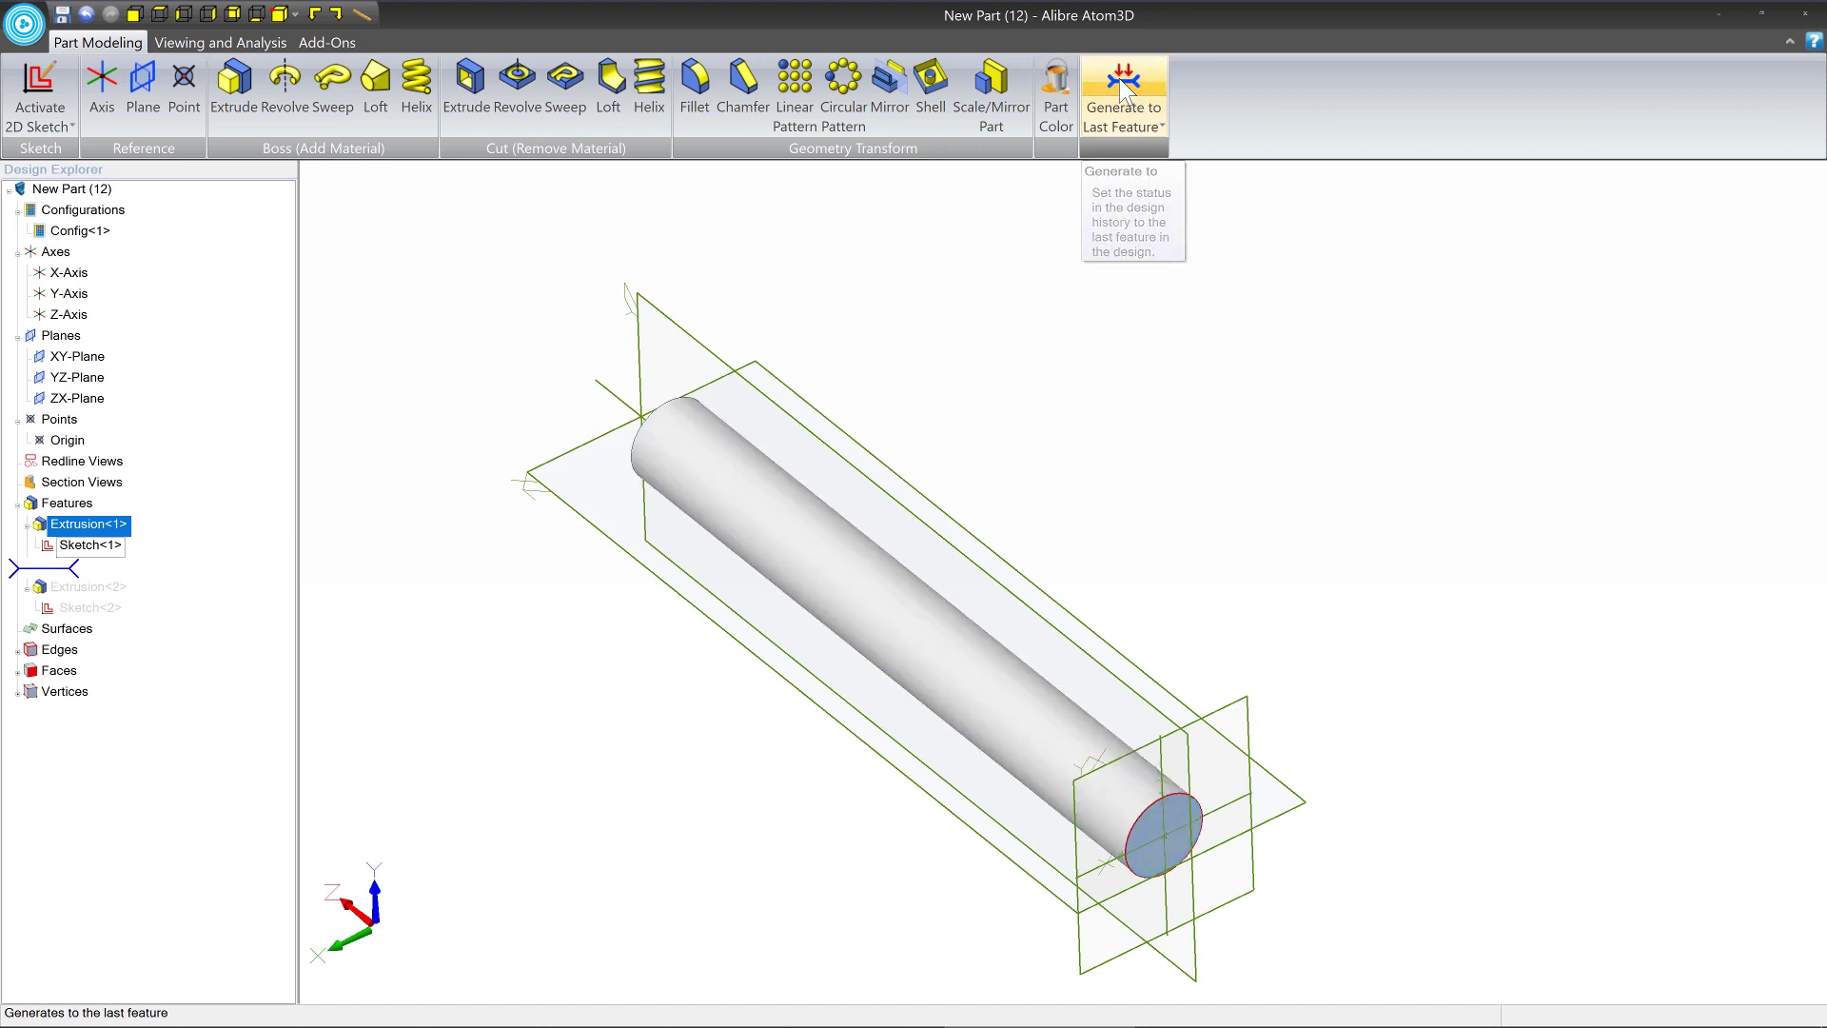
{"action": "left_click", "coordinate": [1149, 305]}
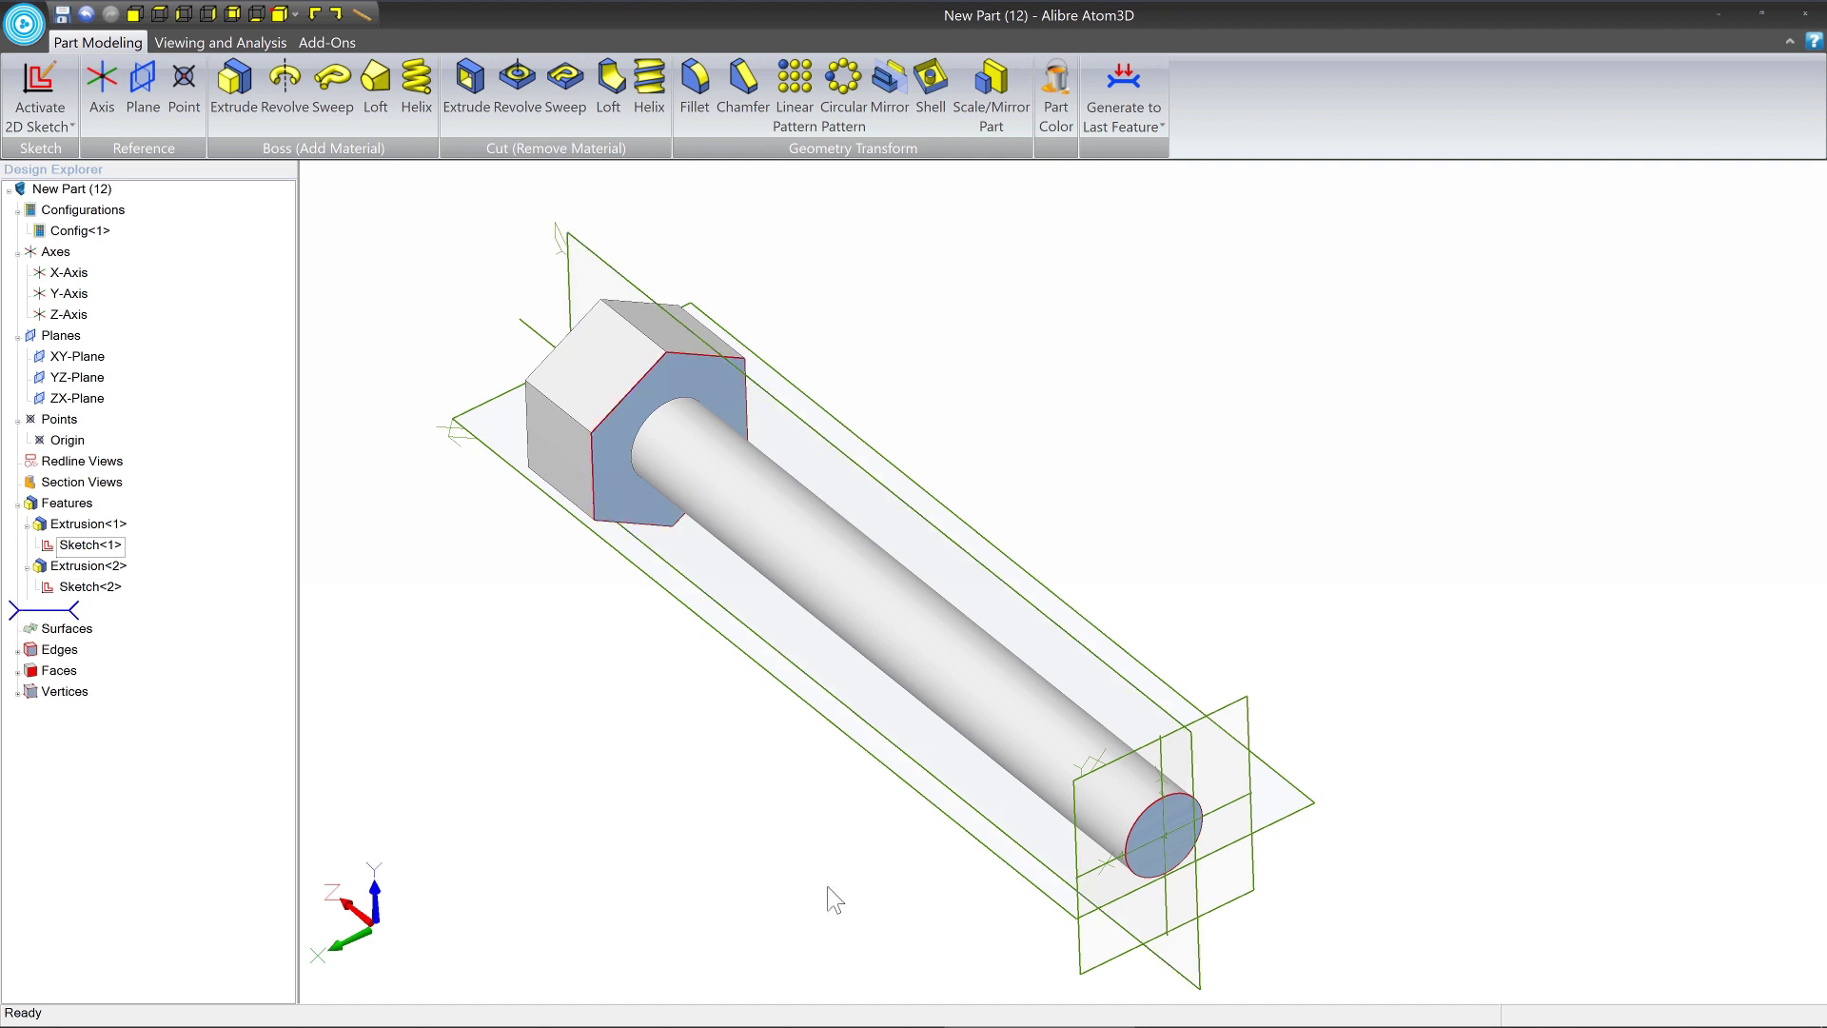
{"action": "middle_click_drag", "start_coordinate": [753, 521], "coordinate": [901, 457]}
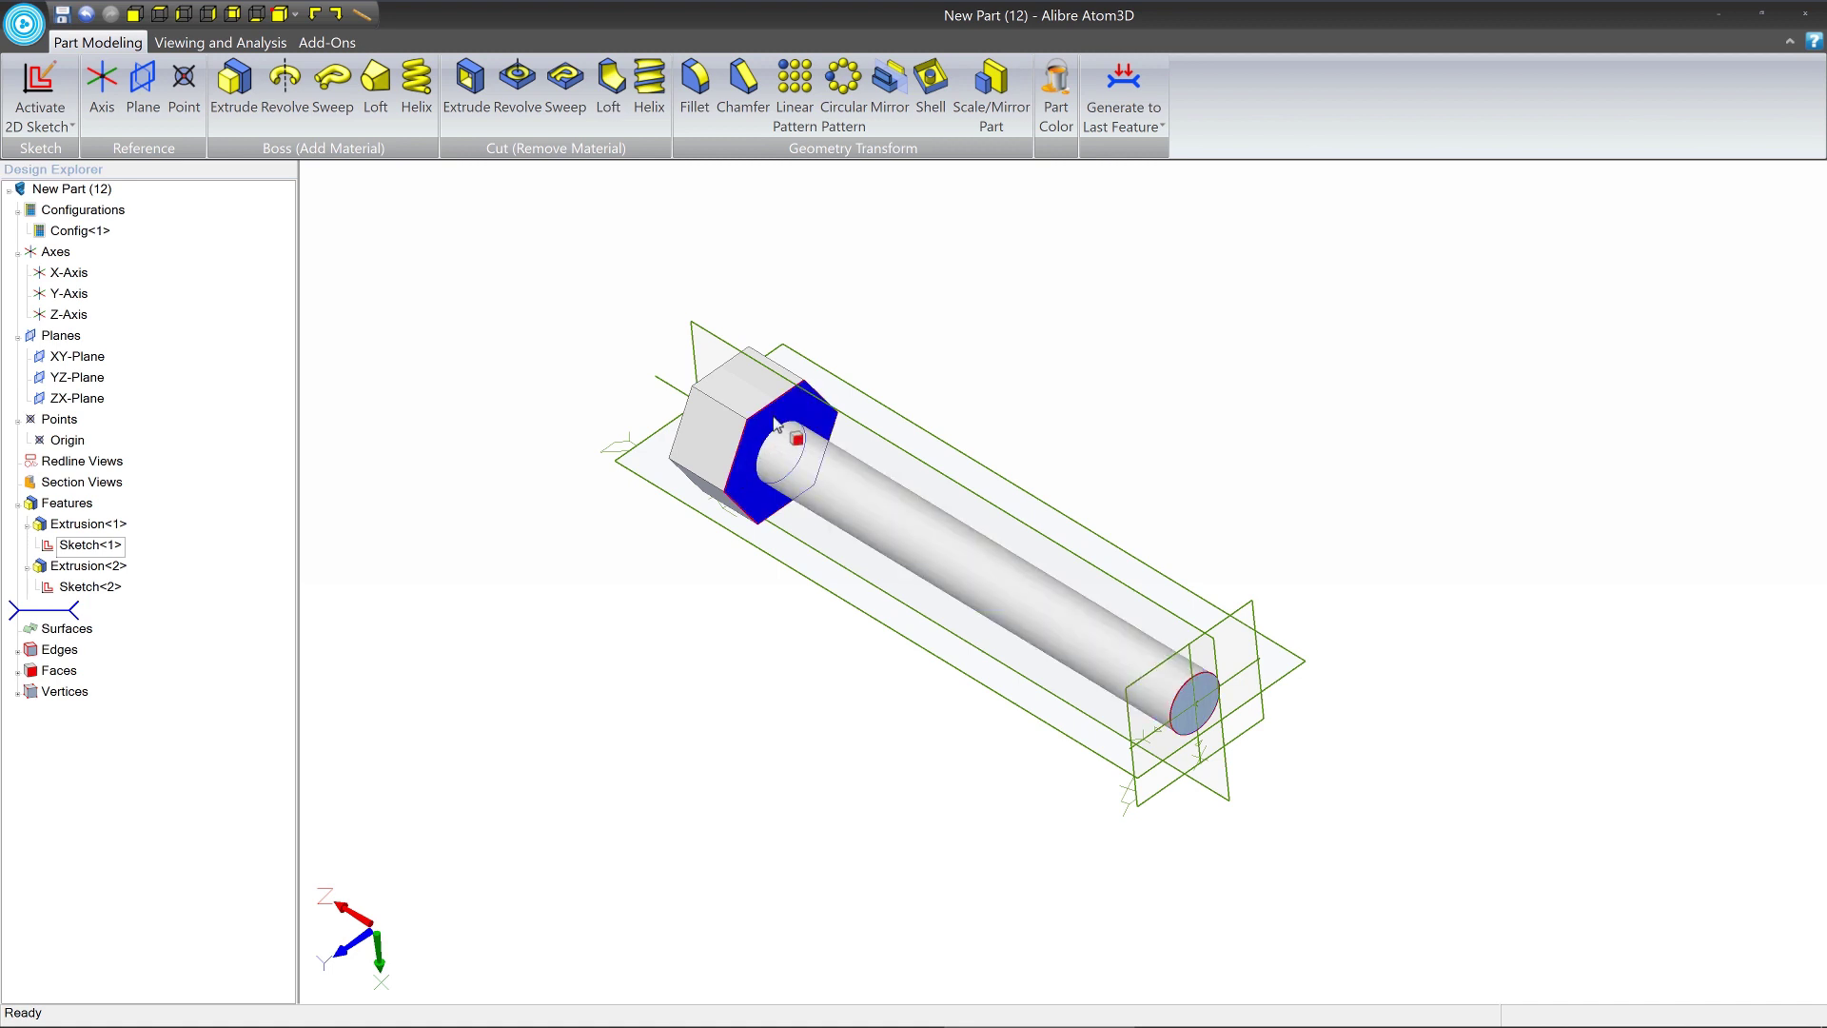
{"action": "middle_click_drag", "start_coordinate": [791, 416], "coordinate": [750, 517]}
{"action": "left_click", "coordinate": [749, 516]}
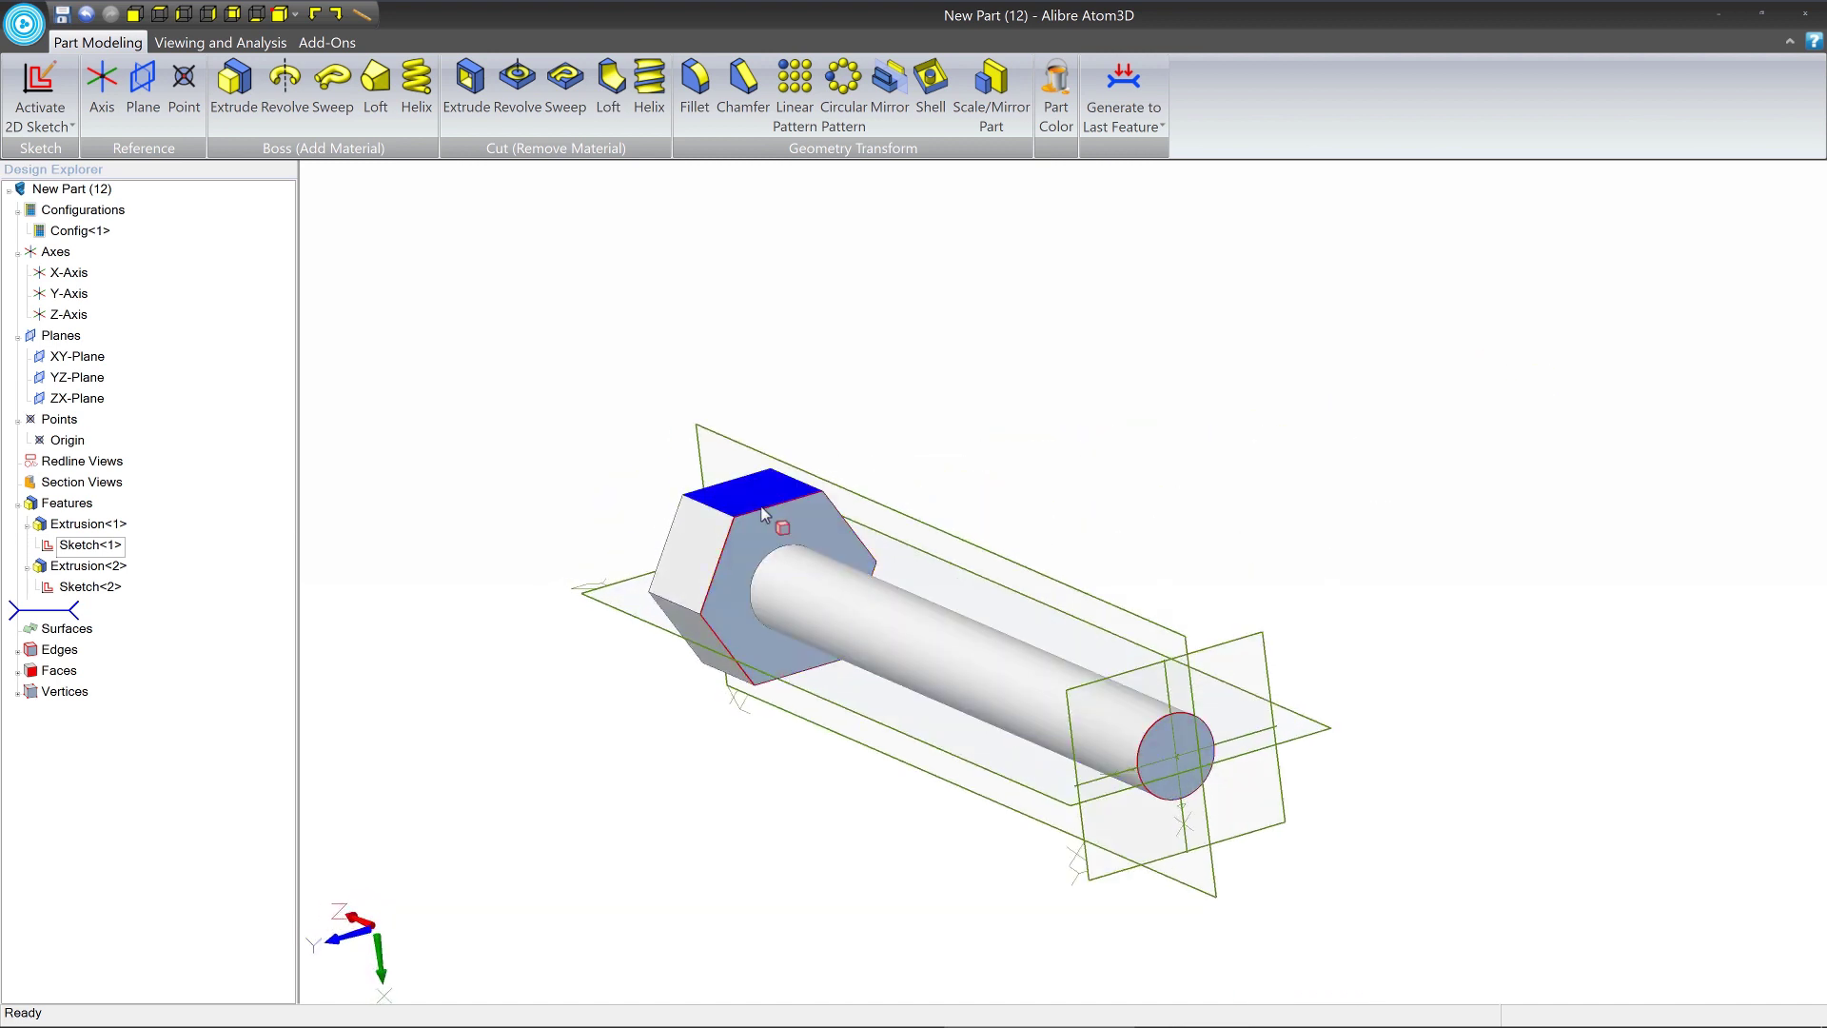
{"action": "middle_click_drag", "start_coordinate": [764, 515], "coordinate": [733, 561]}
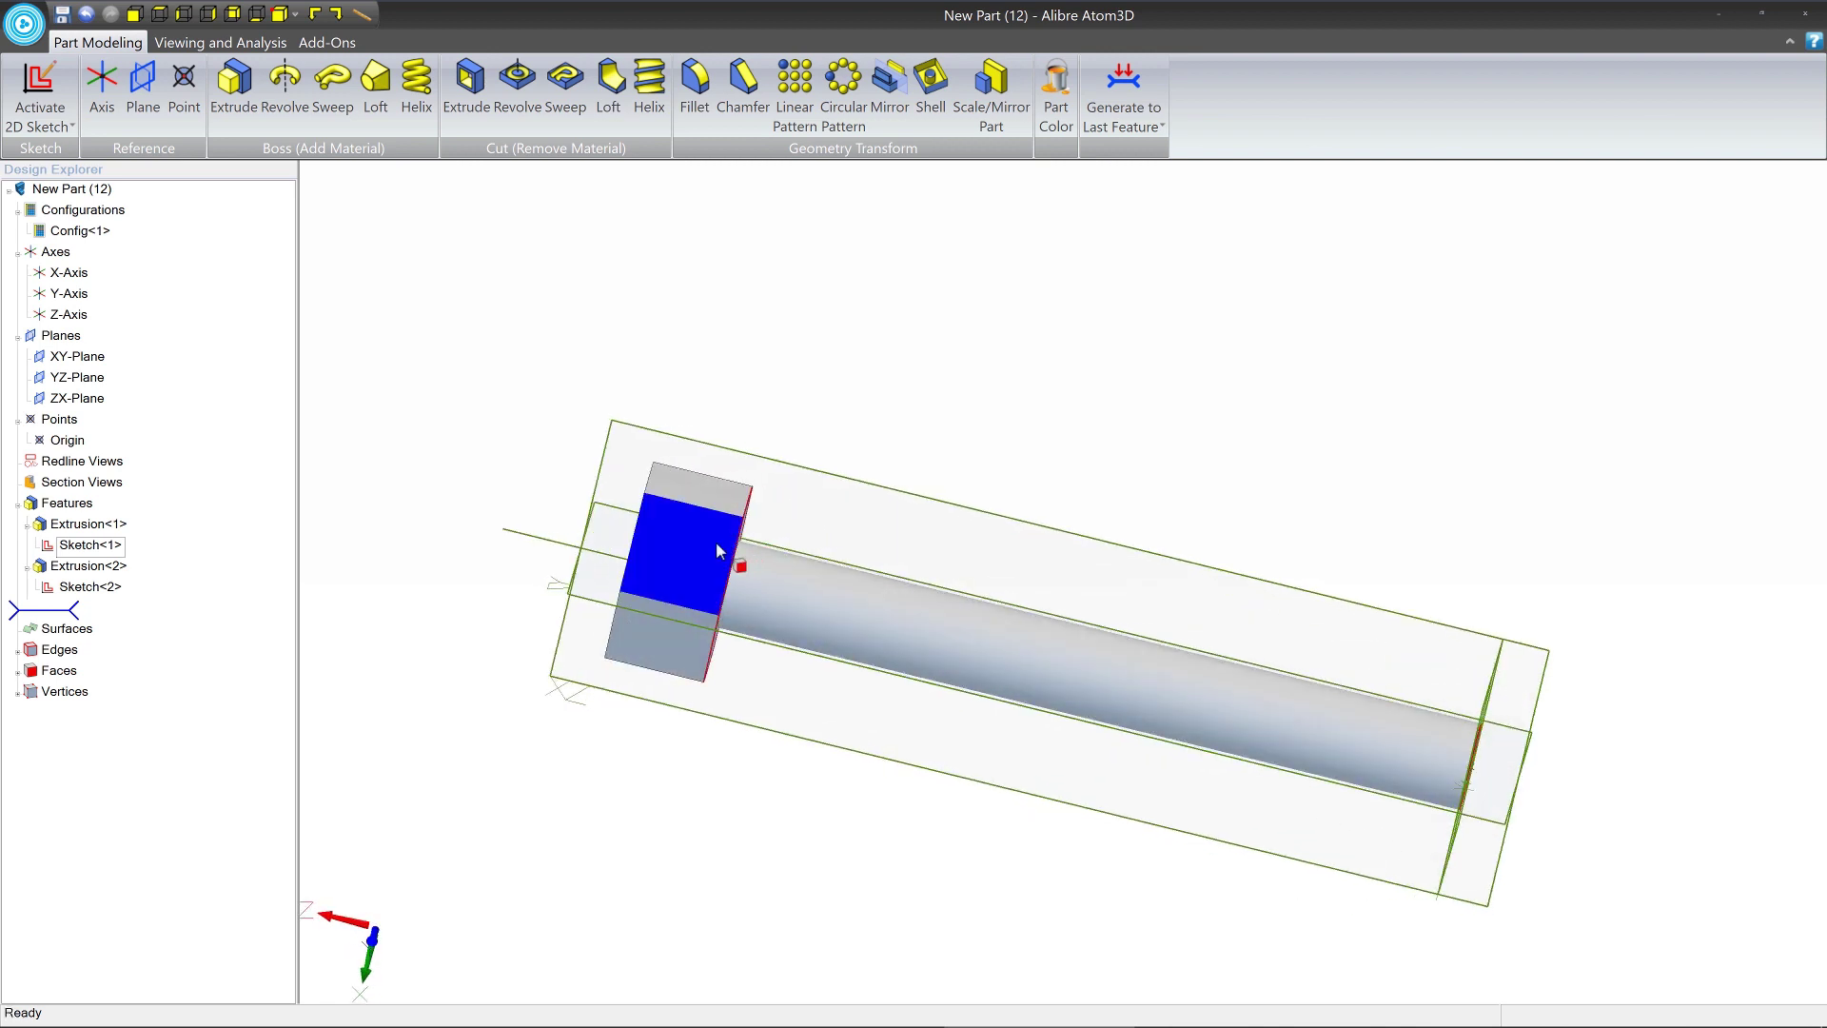
{"action": "middle_click_drag", "start_coordinate": [798, 520], "coordinate": [719, 514]}
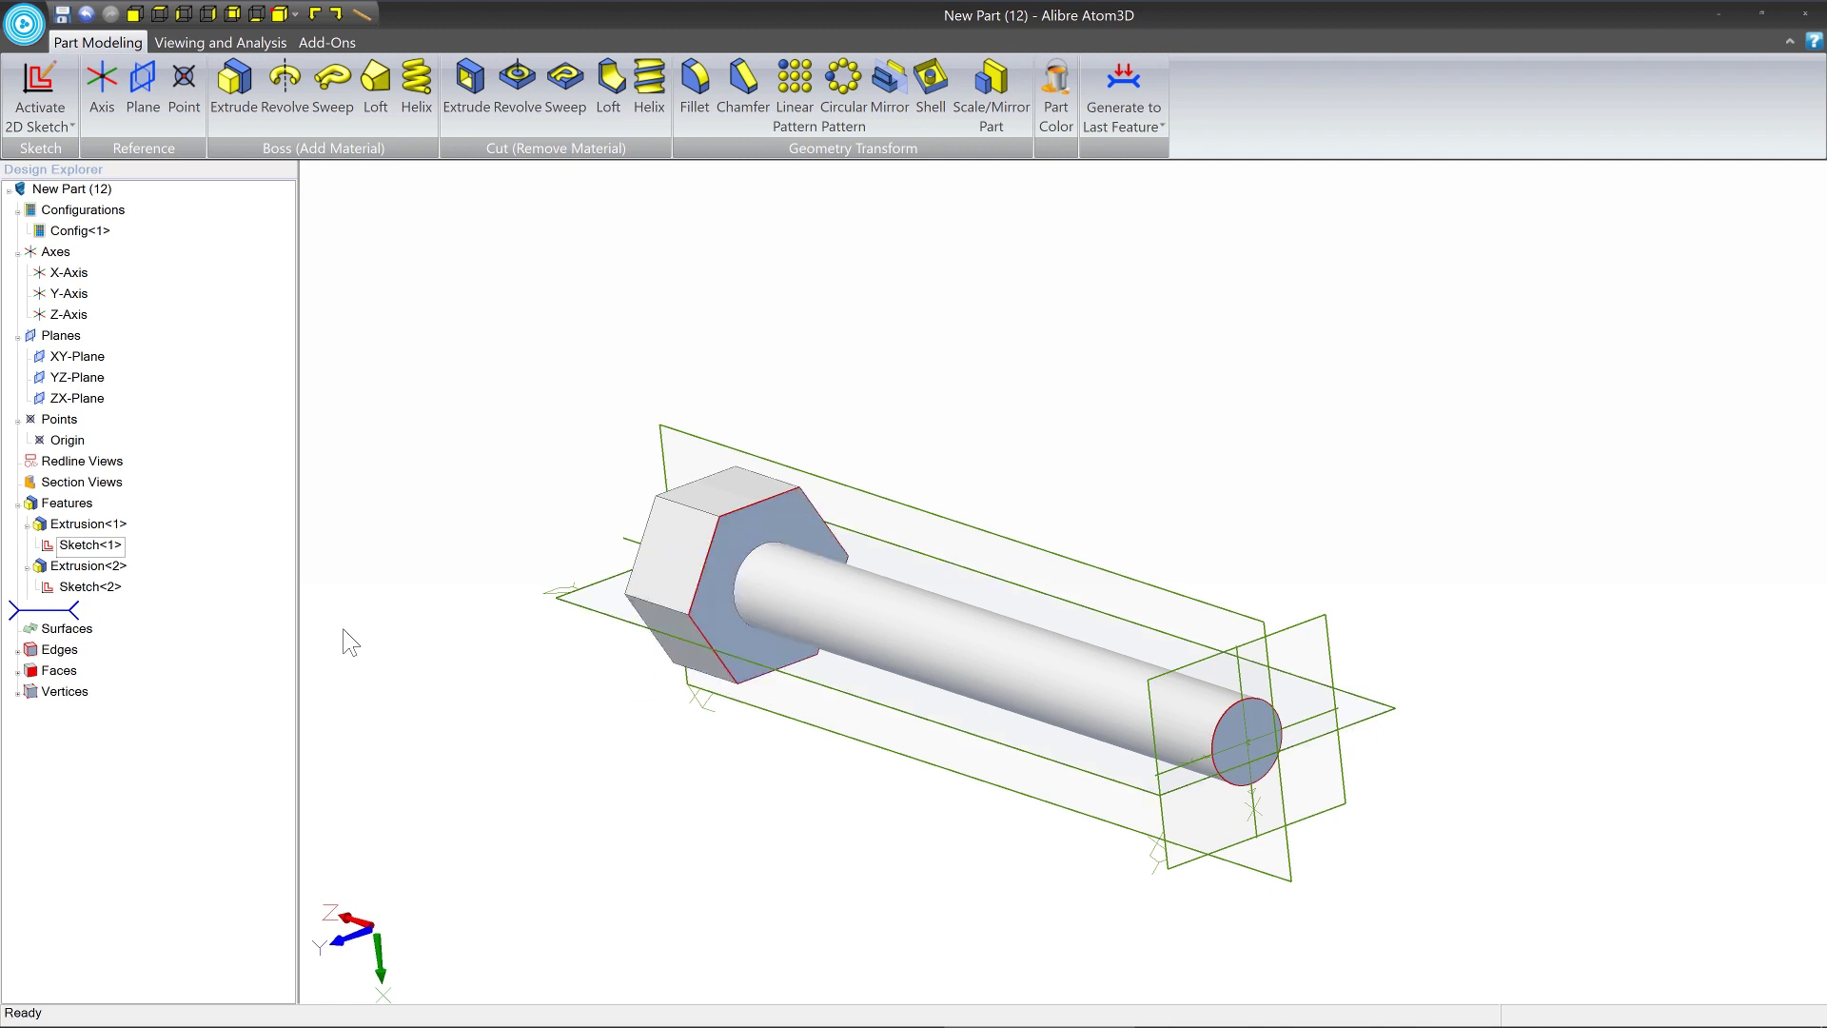
Open the hexagon's Sketch<2> for editing and set its across-flats dimension to .5 inch.
{"action": "right_click", "coordinate": [92, 588]}
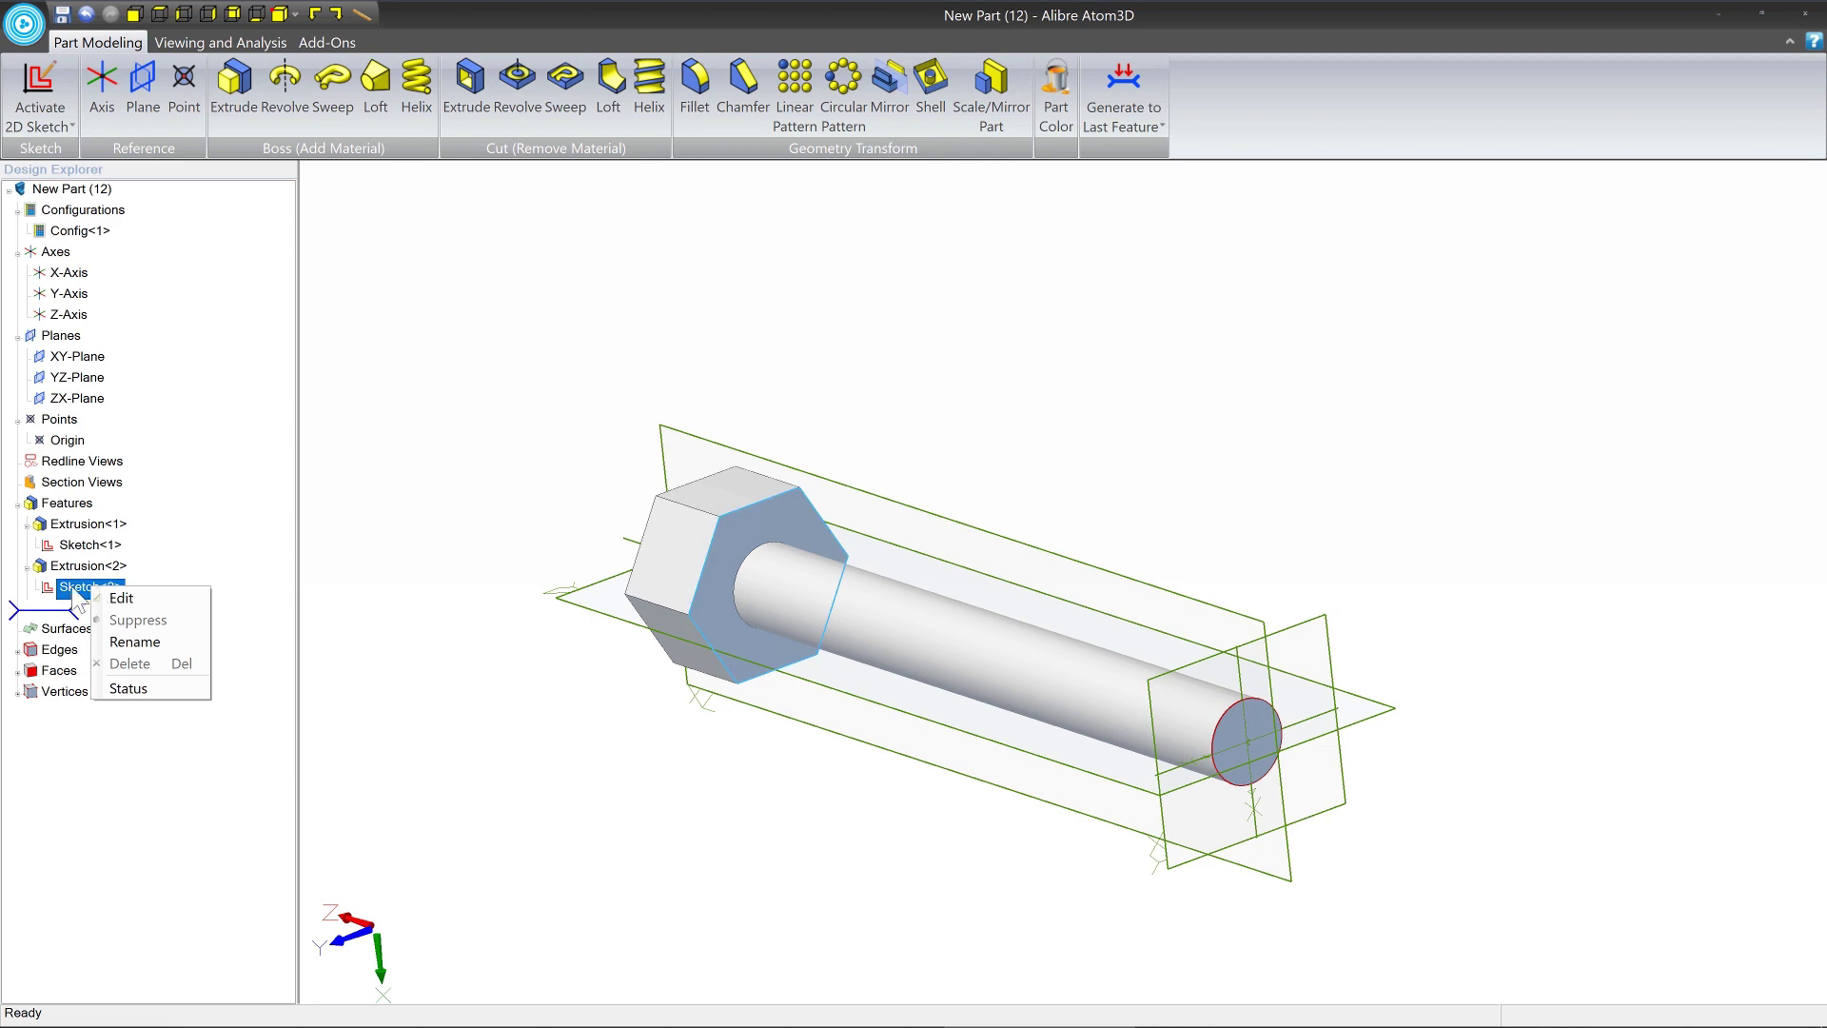
{"action": "left_click", "coordinate": [152, 597]}
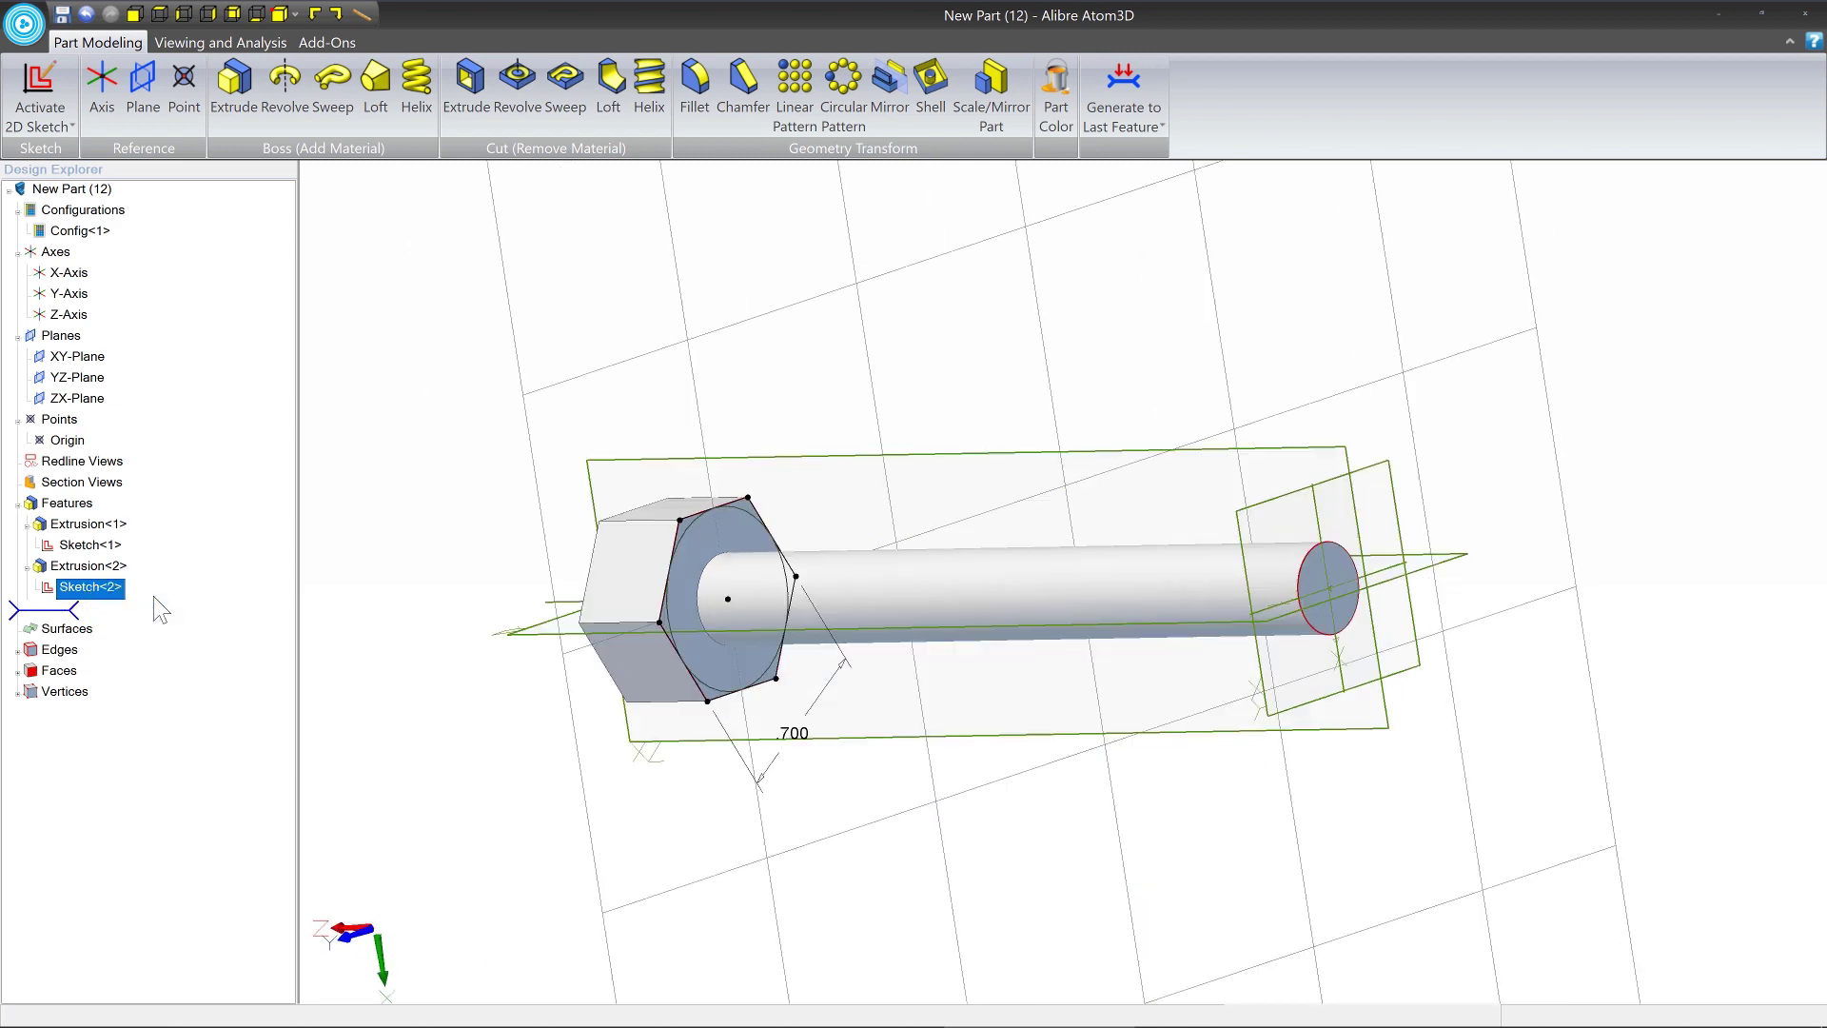
{"action": "scroll", "coordinate": [430, 600], "scroll_direction": "down", "scroll_amount": 5}
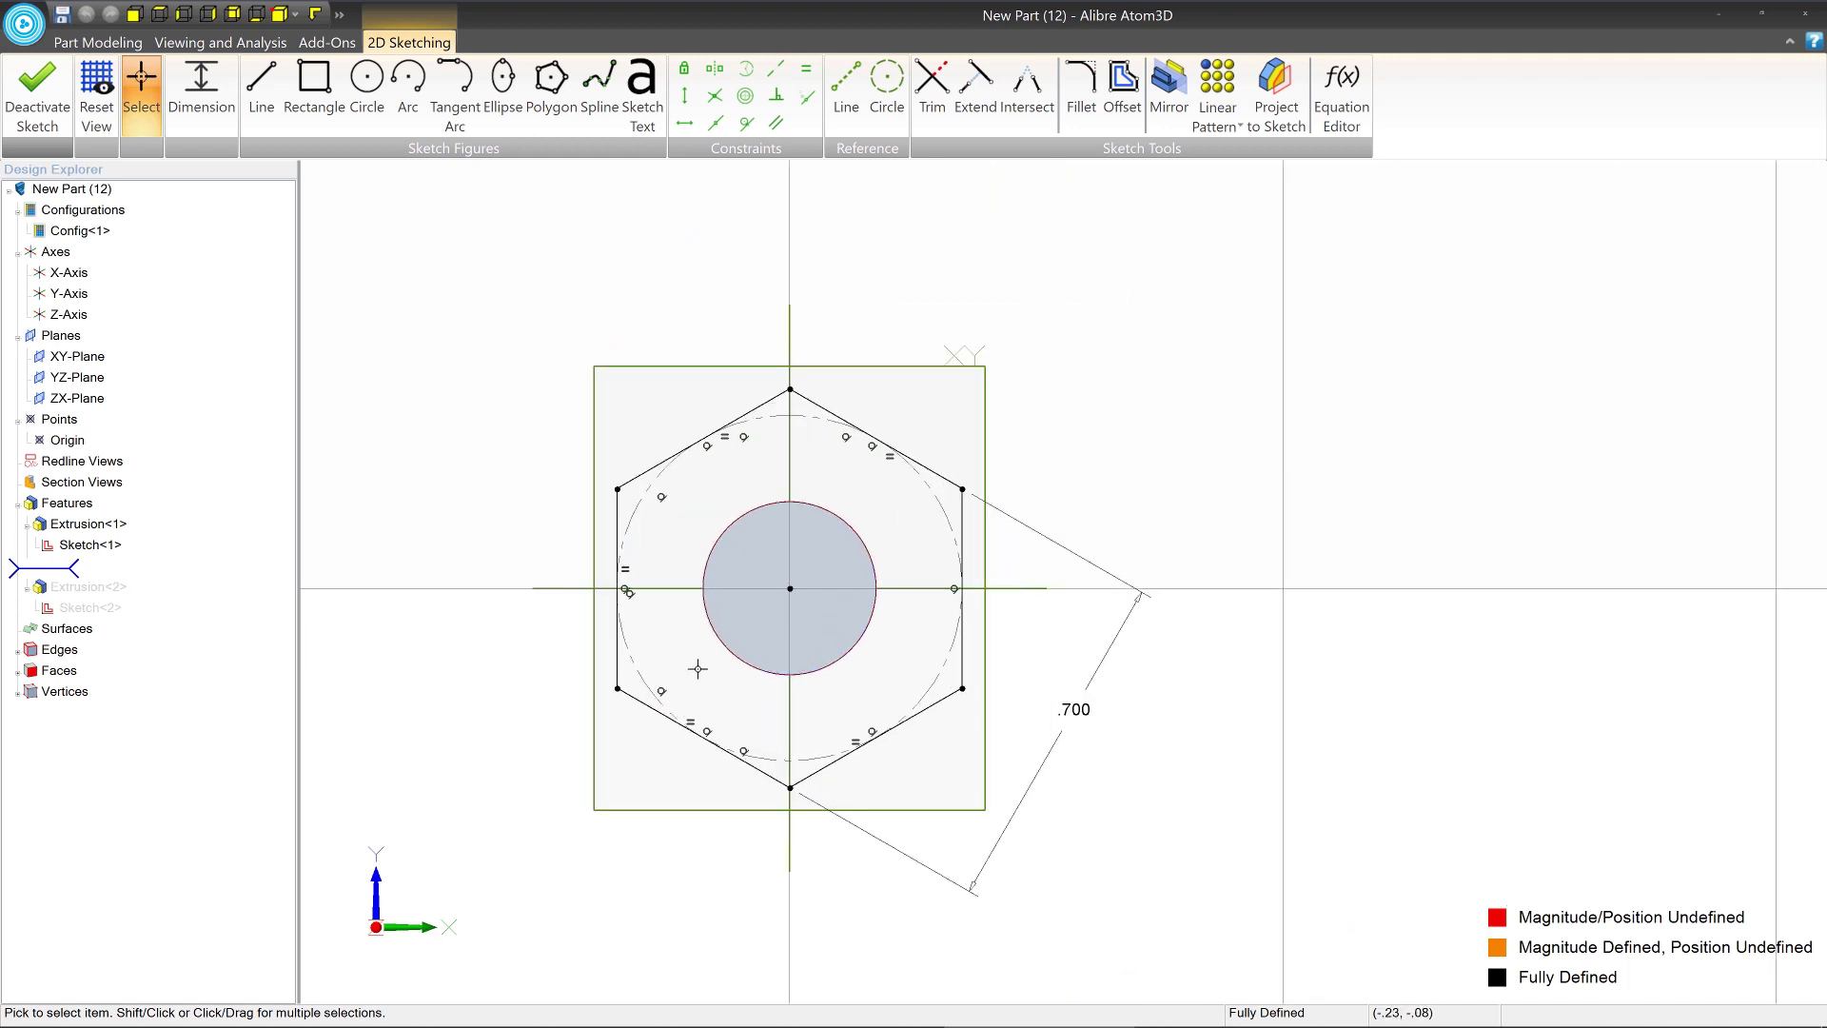
{"action": "left_click", "coordinate": [1075, 712]}
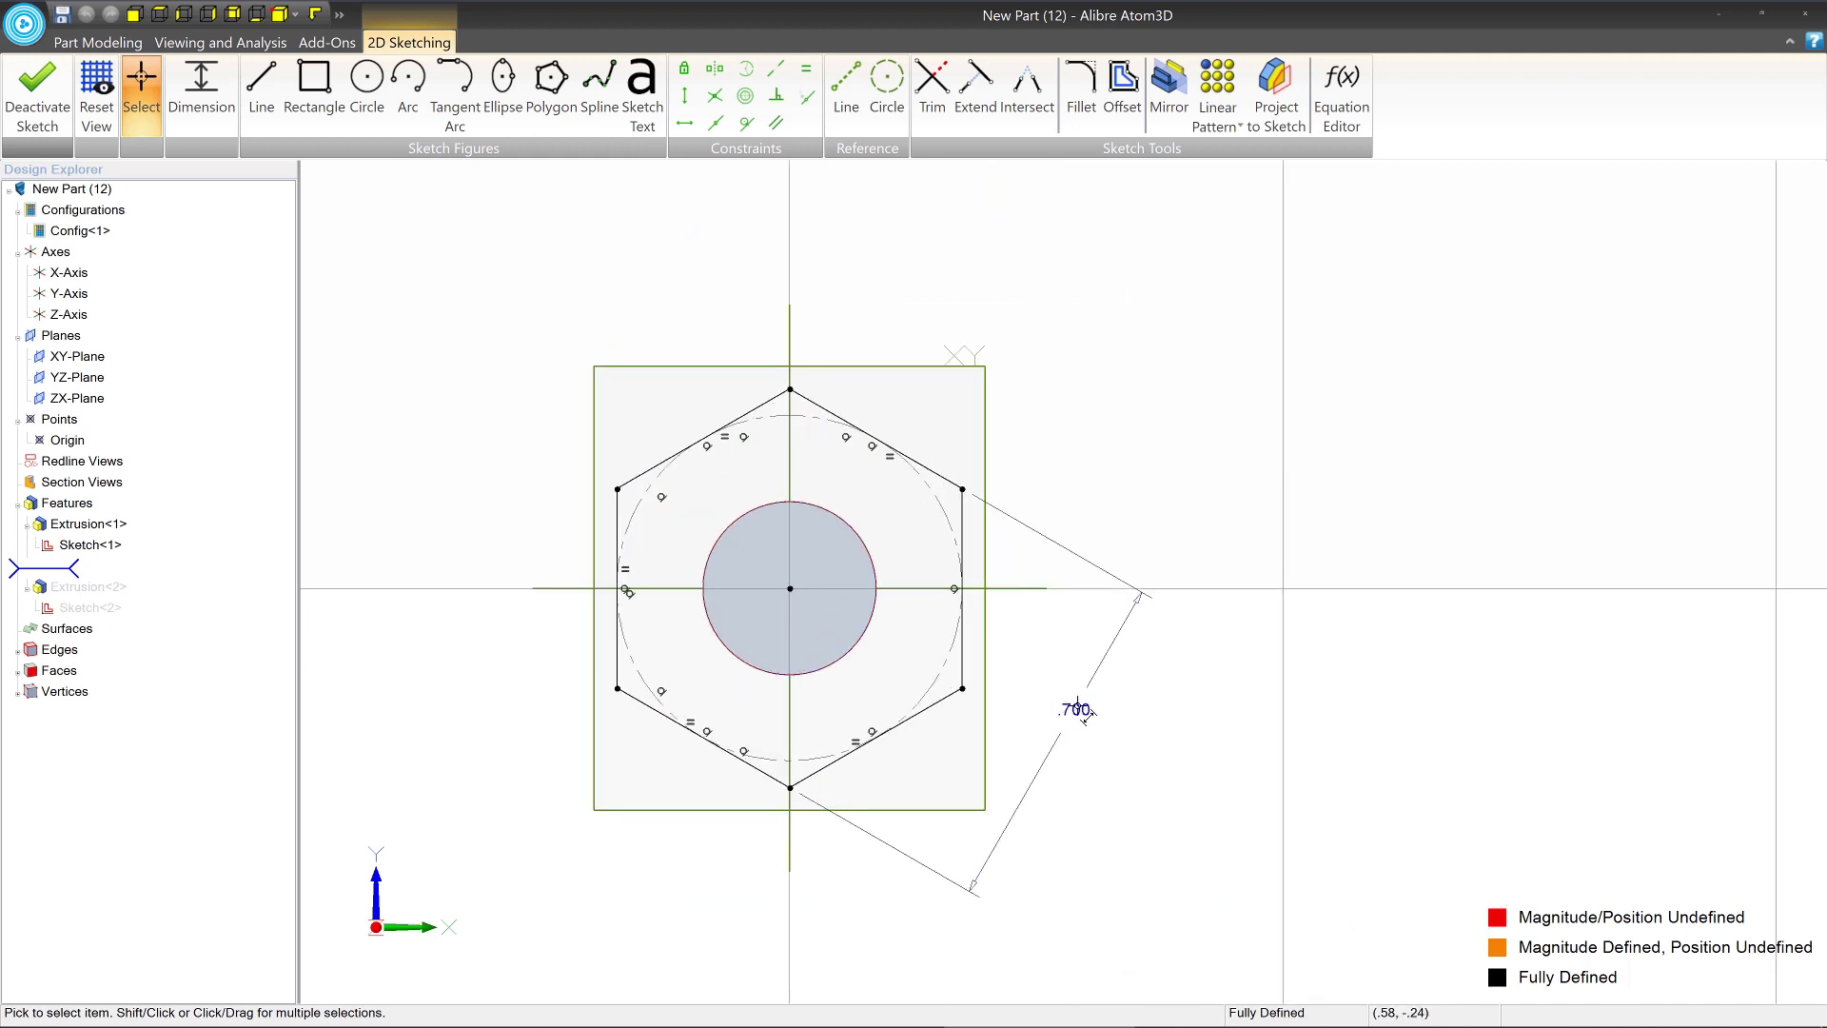
{"action": "left_click", "coordinate": [148, 128]}
{"action": "double_click", "coordinate": [1085, 714]}
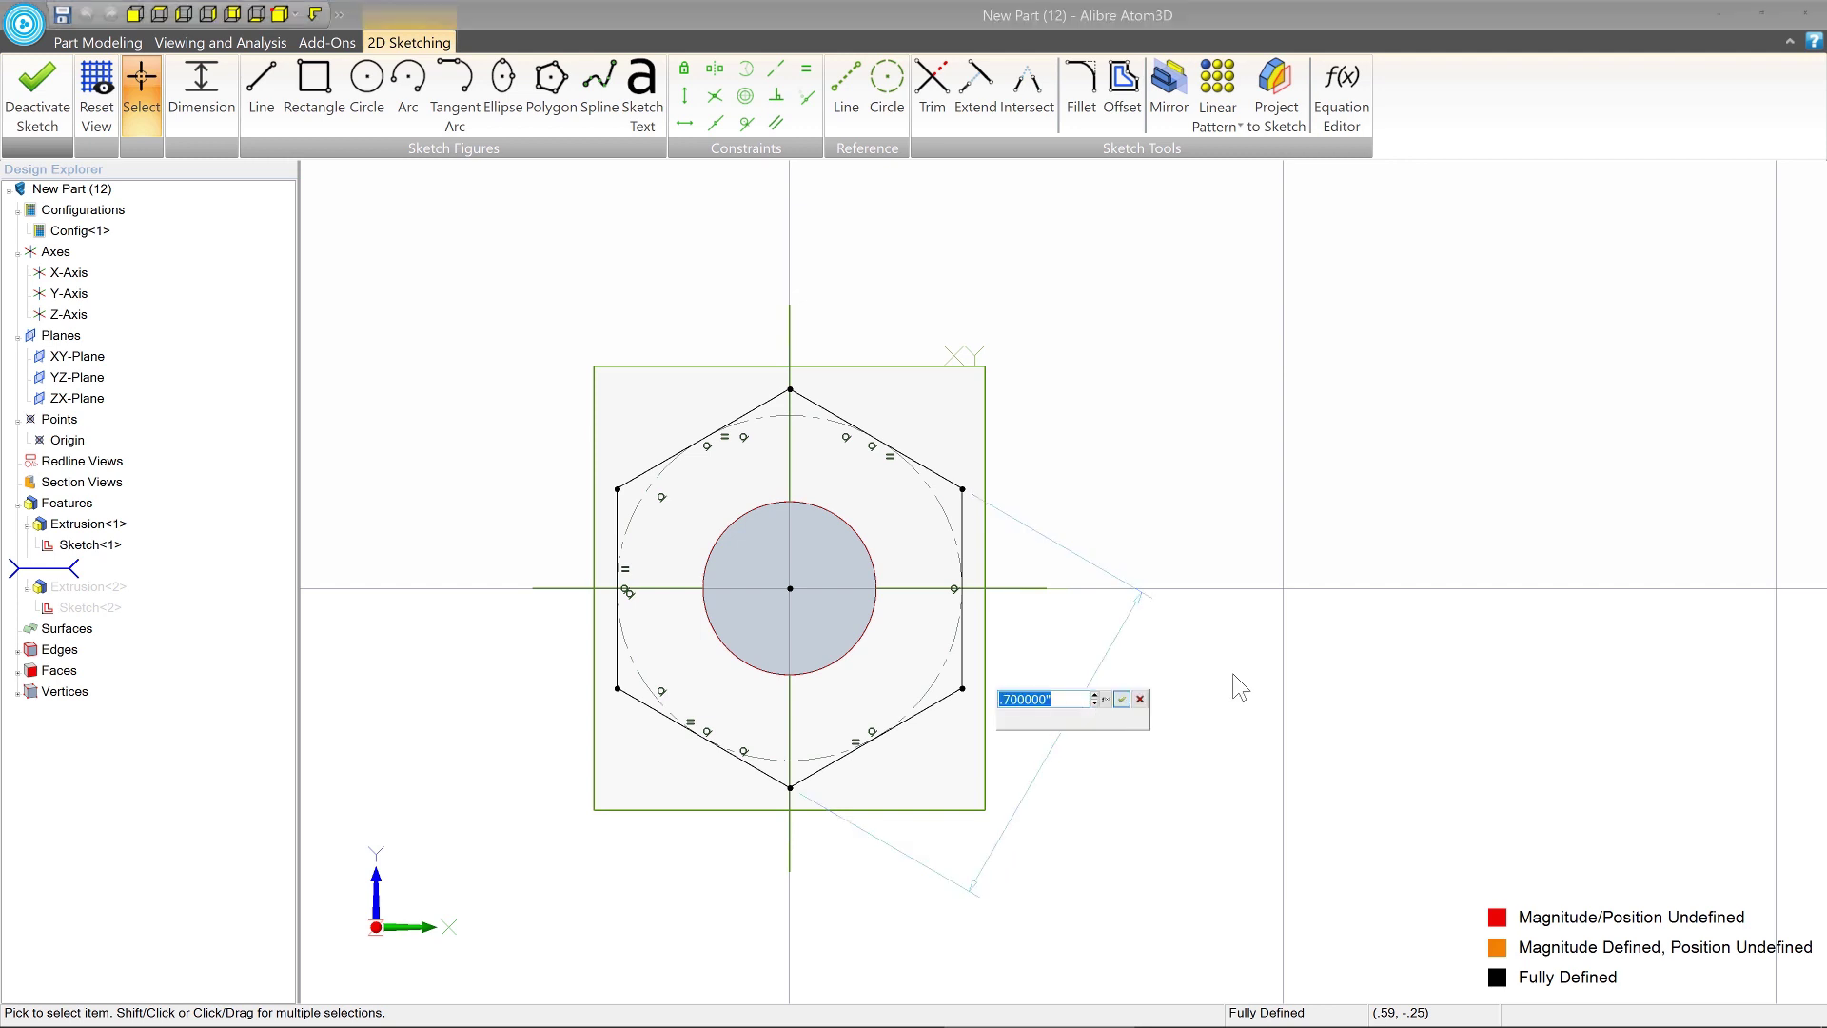
{"action": "type", "text": "."}
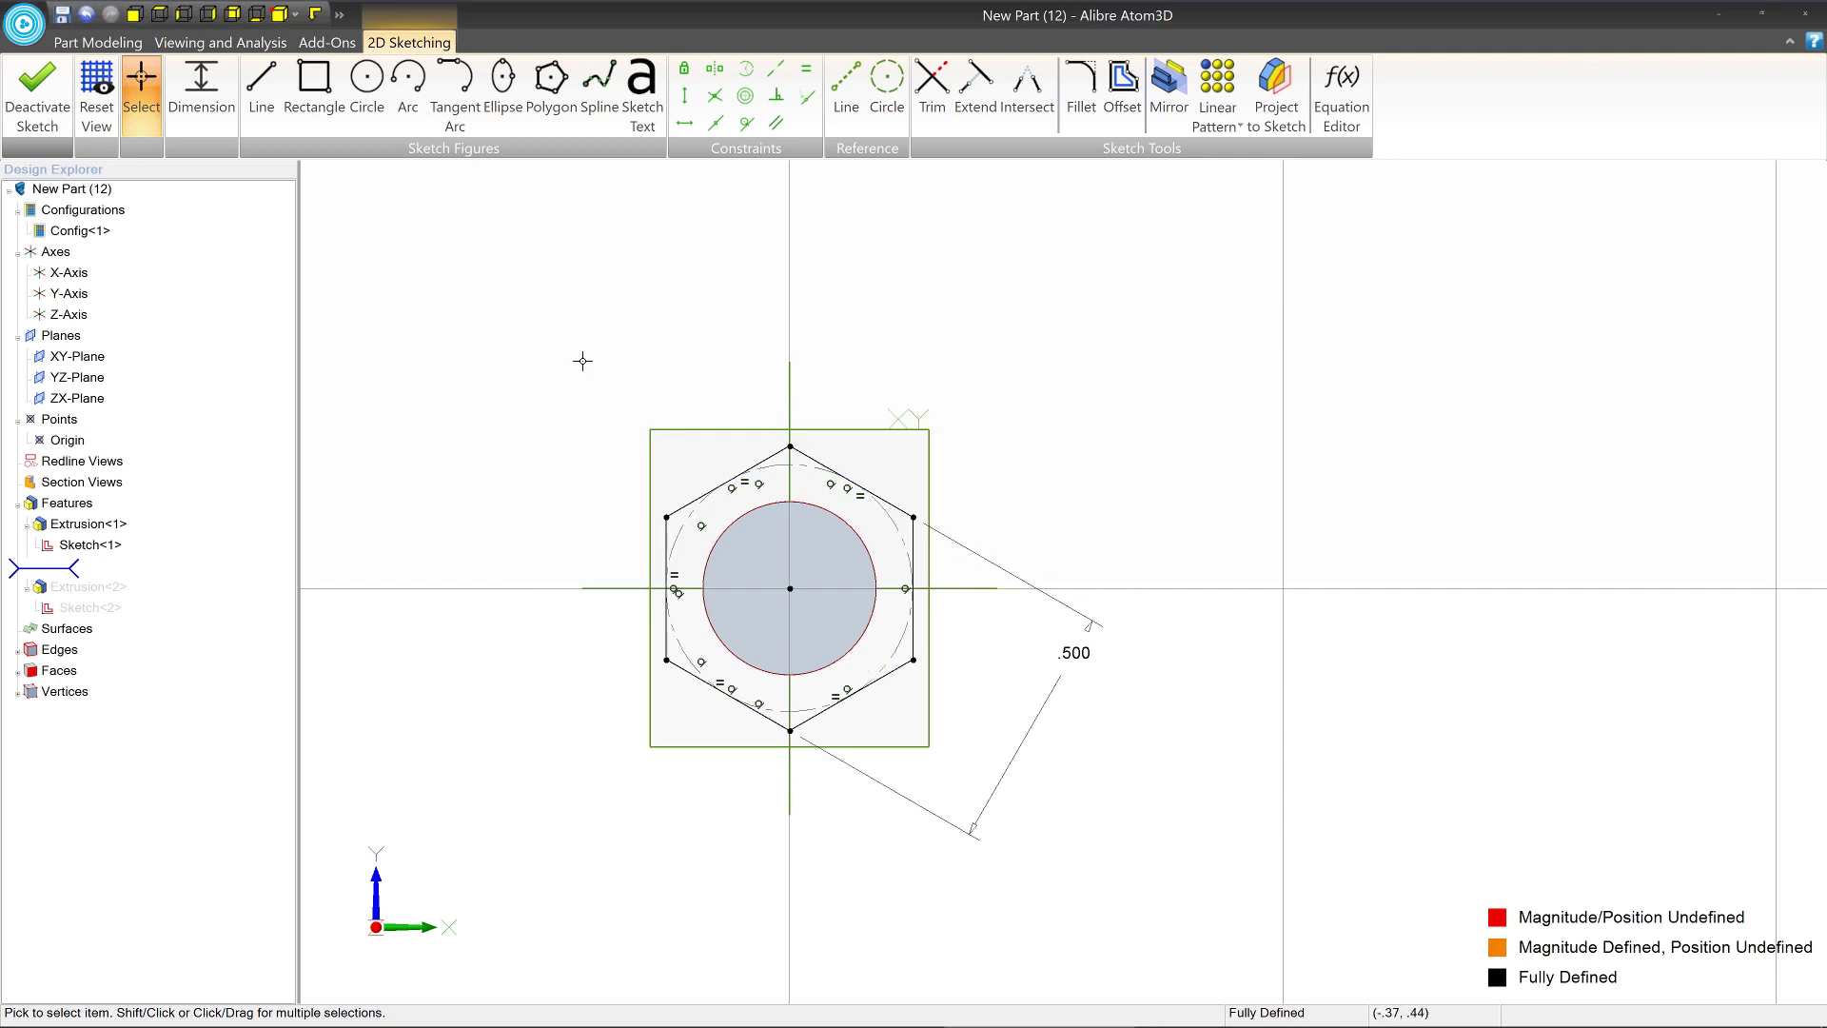
Finish editing the hexagon sketch to rebuild the bolt head, and deselect the head's extrusion.
{"action": "left_click", "coordinate": [43, 95]}
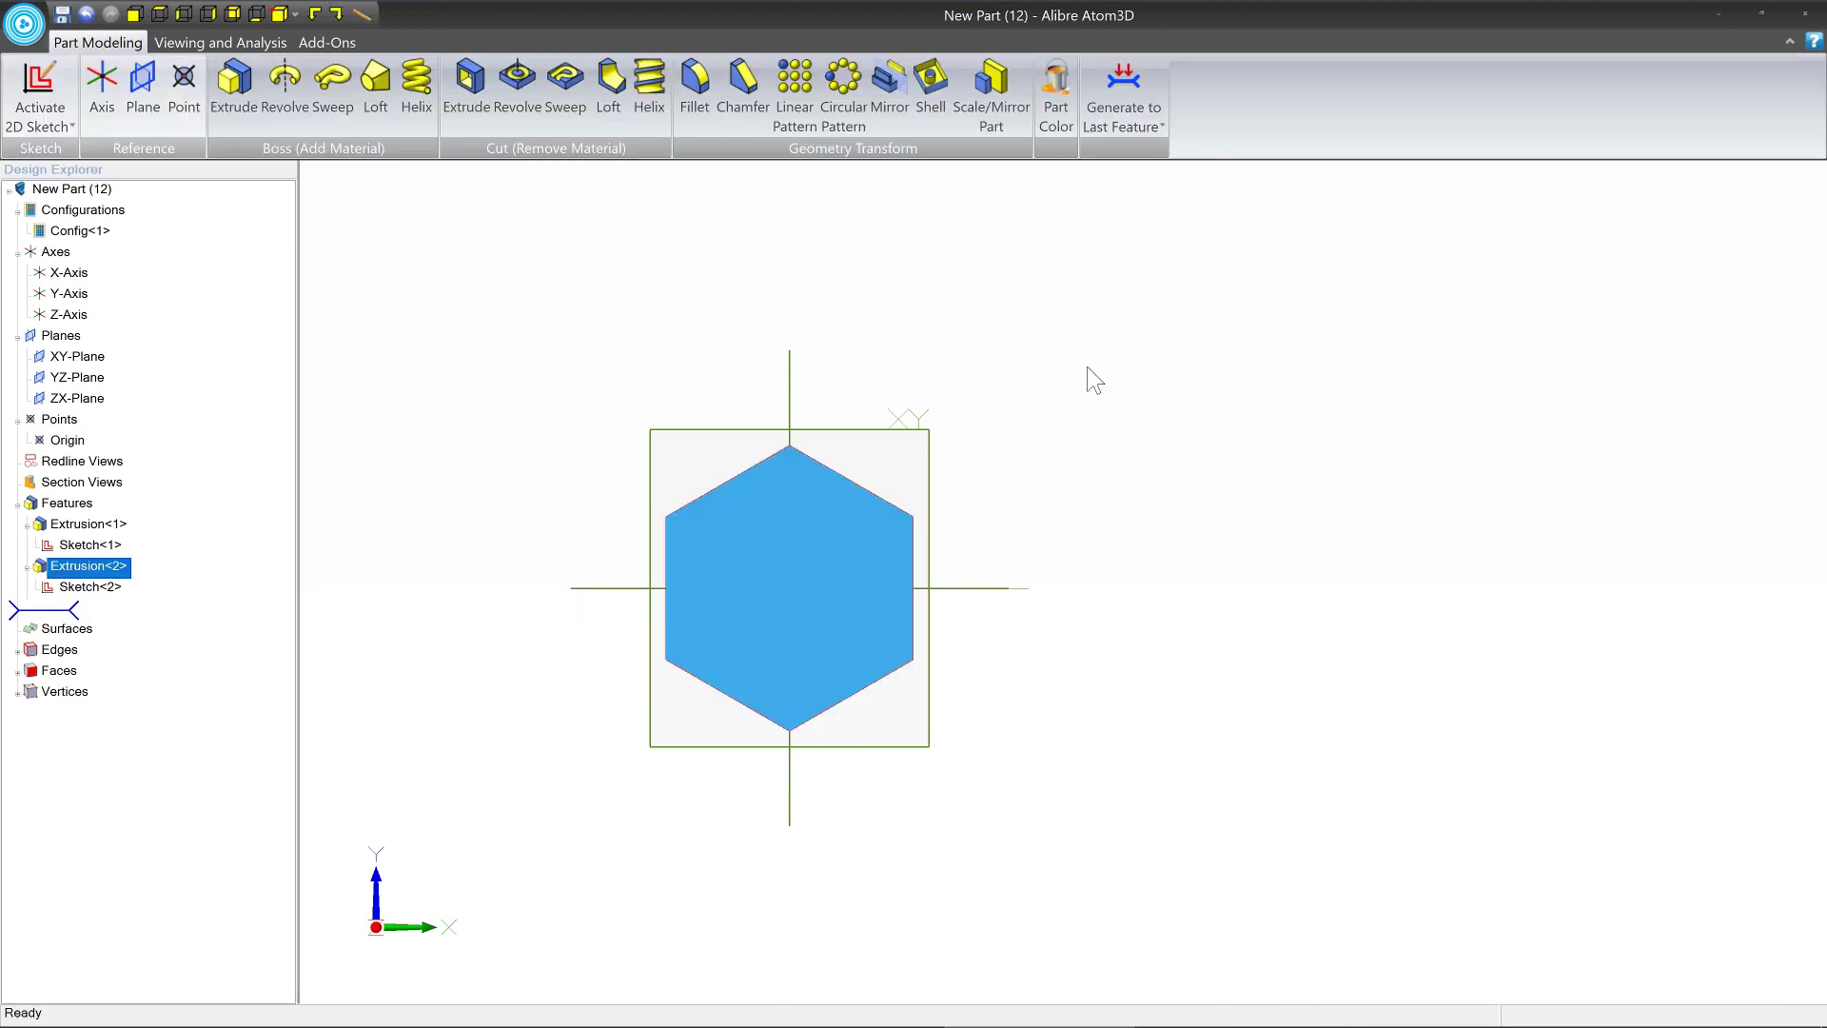
{"action": "mouse_move", "coordinate": [881, 584]}
{"action": "middle_mouse_down"}
{"action": "mouse_move", "coordinate": [850, 587]}
{"action": "mouse_move", "coordinate": [902, 603]}
{"action": "mouse_move", "coordinate": [786, 603]}
{"action": "mouse_move", "coordinate": [951, 523]}
{"action": "mouse_move", "coordinate": [1506, 454]}
{"action": "middle_mouse_up"}
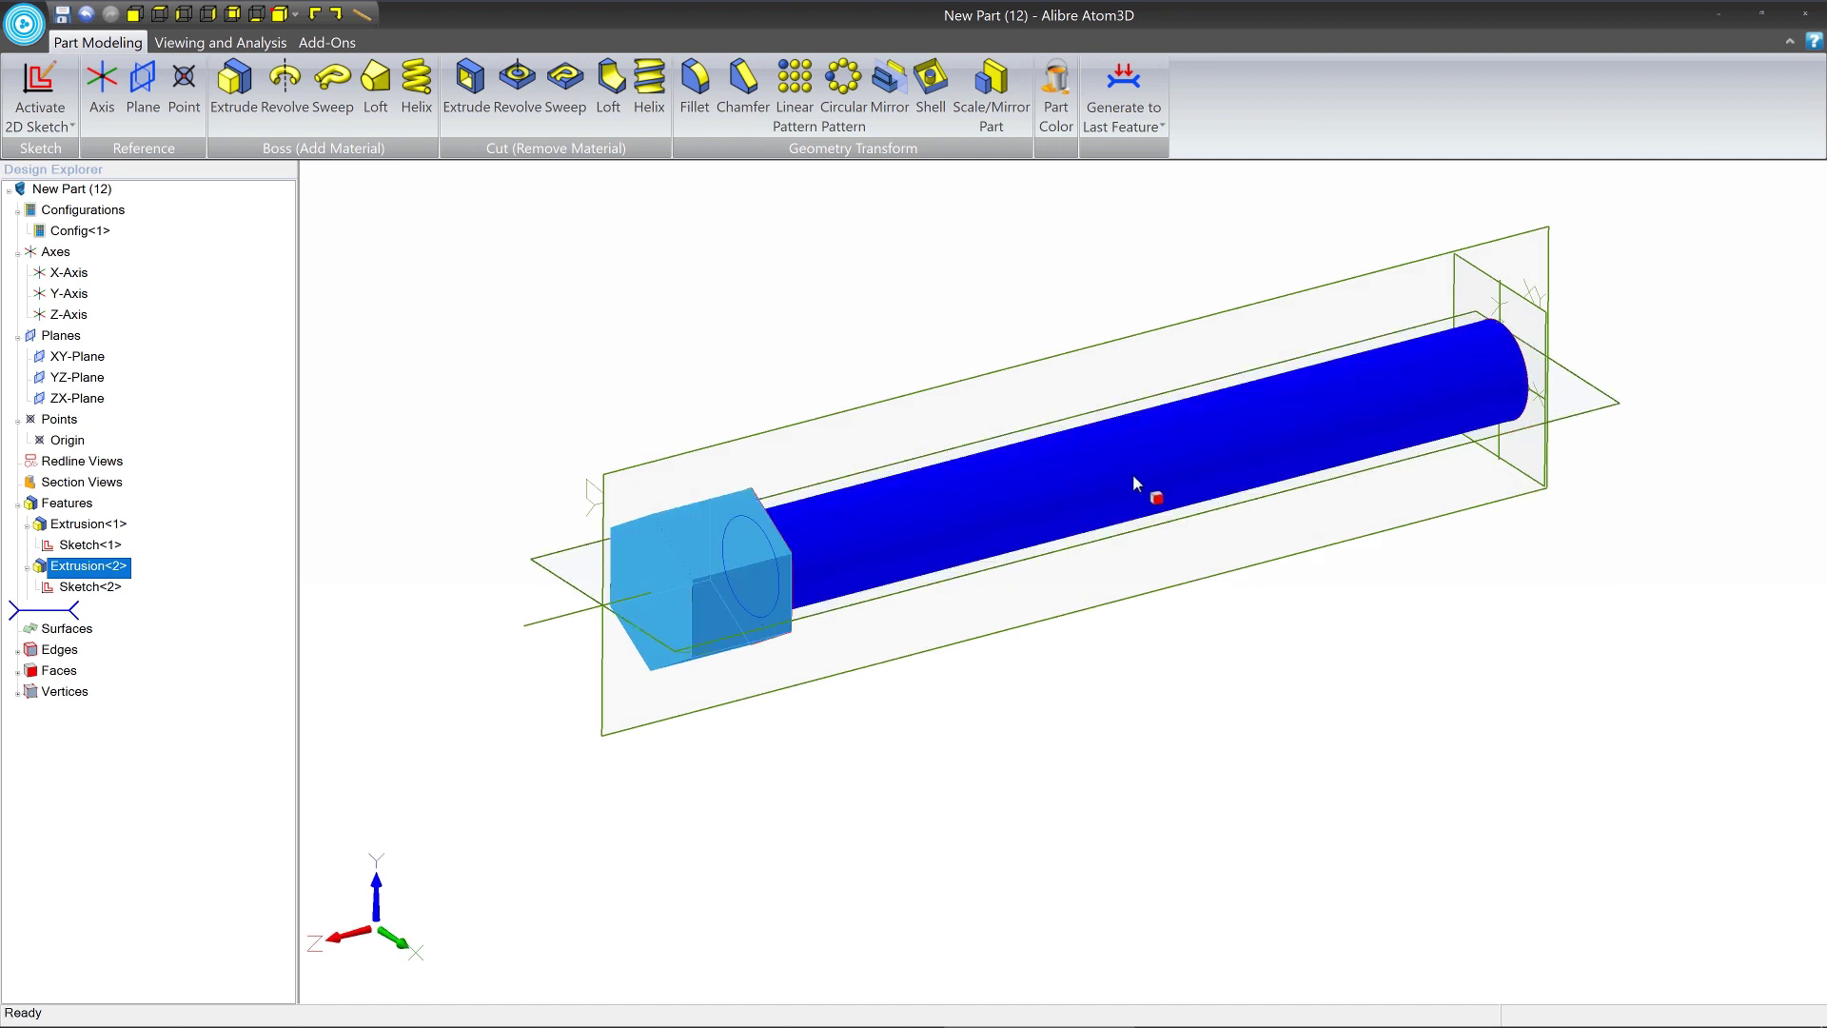
{"action": "left_click", "coordinate": [704, 404]}
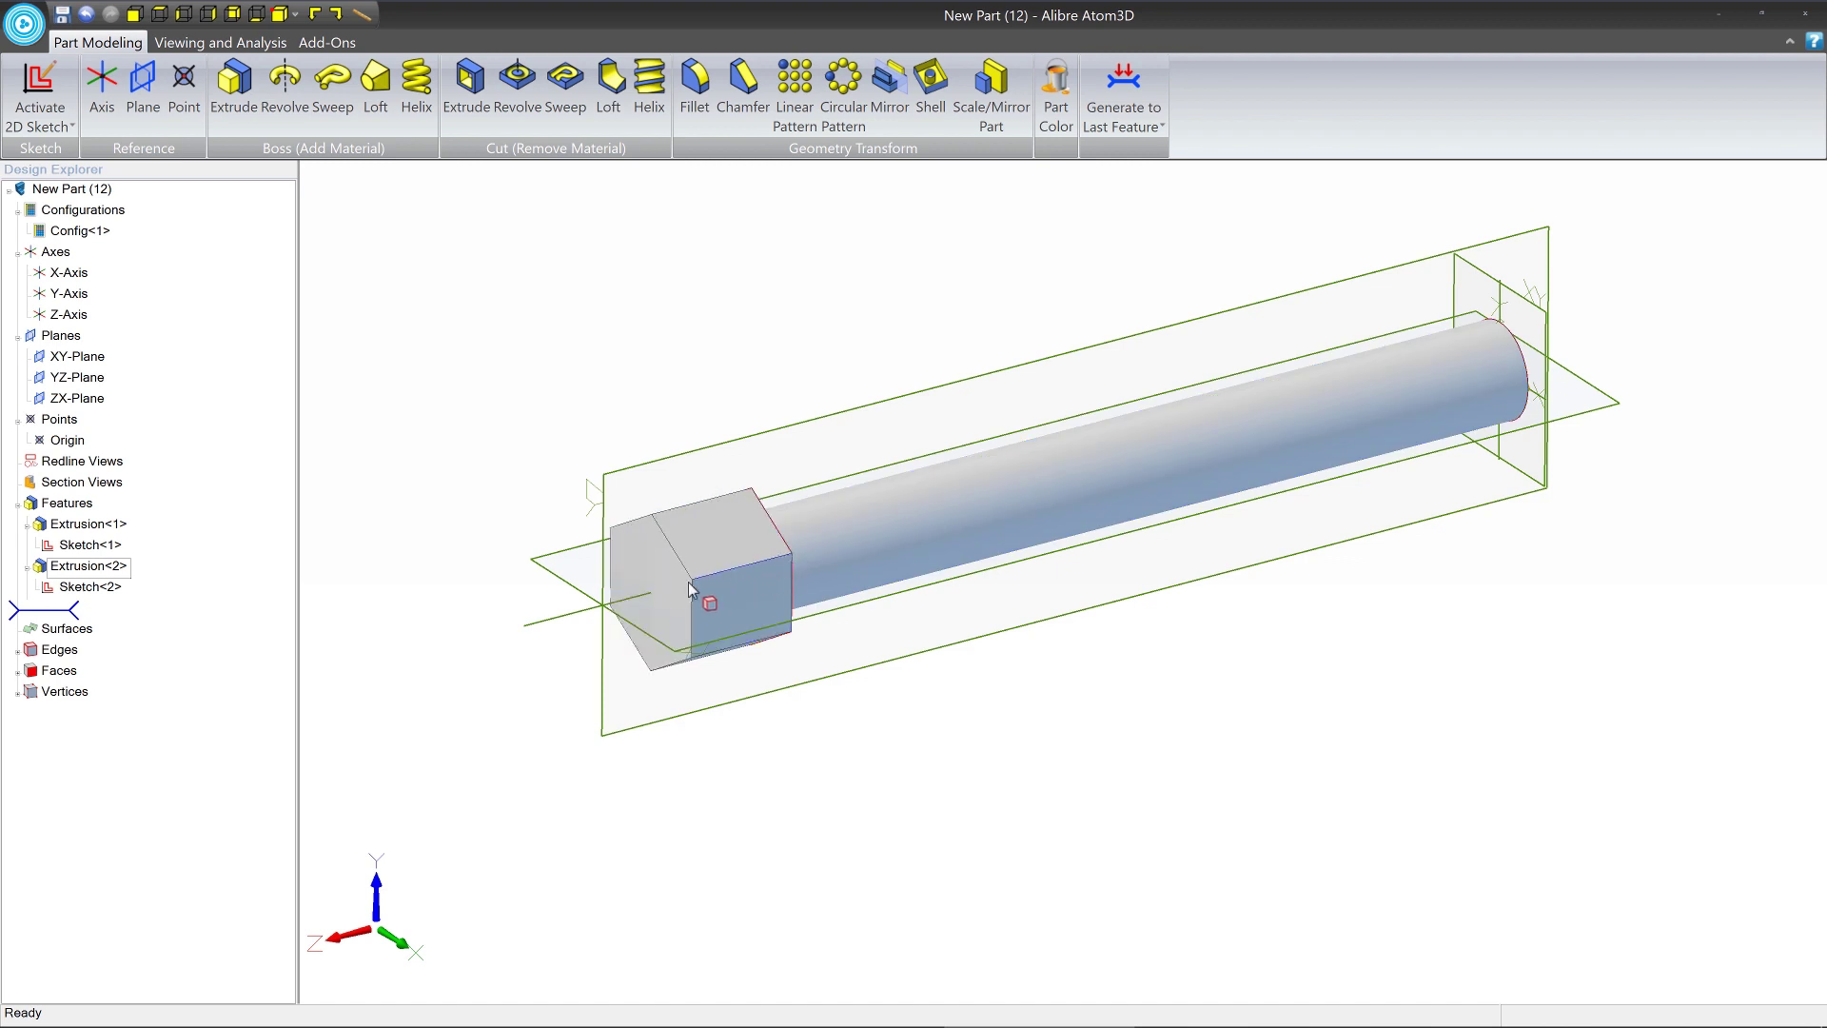
Edit the hexagonal head's Extrusion<2> and set its depth to .25 inch.
{"action": "right_click", "coordinate": [103, 574]}
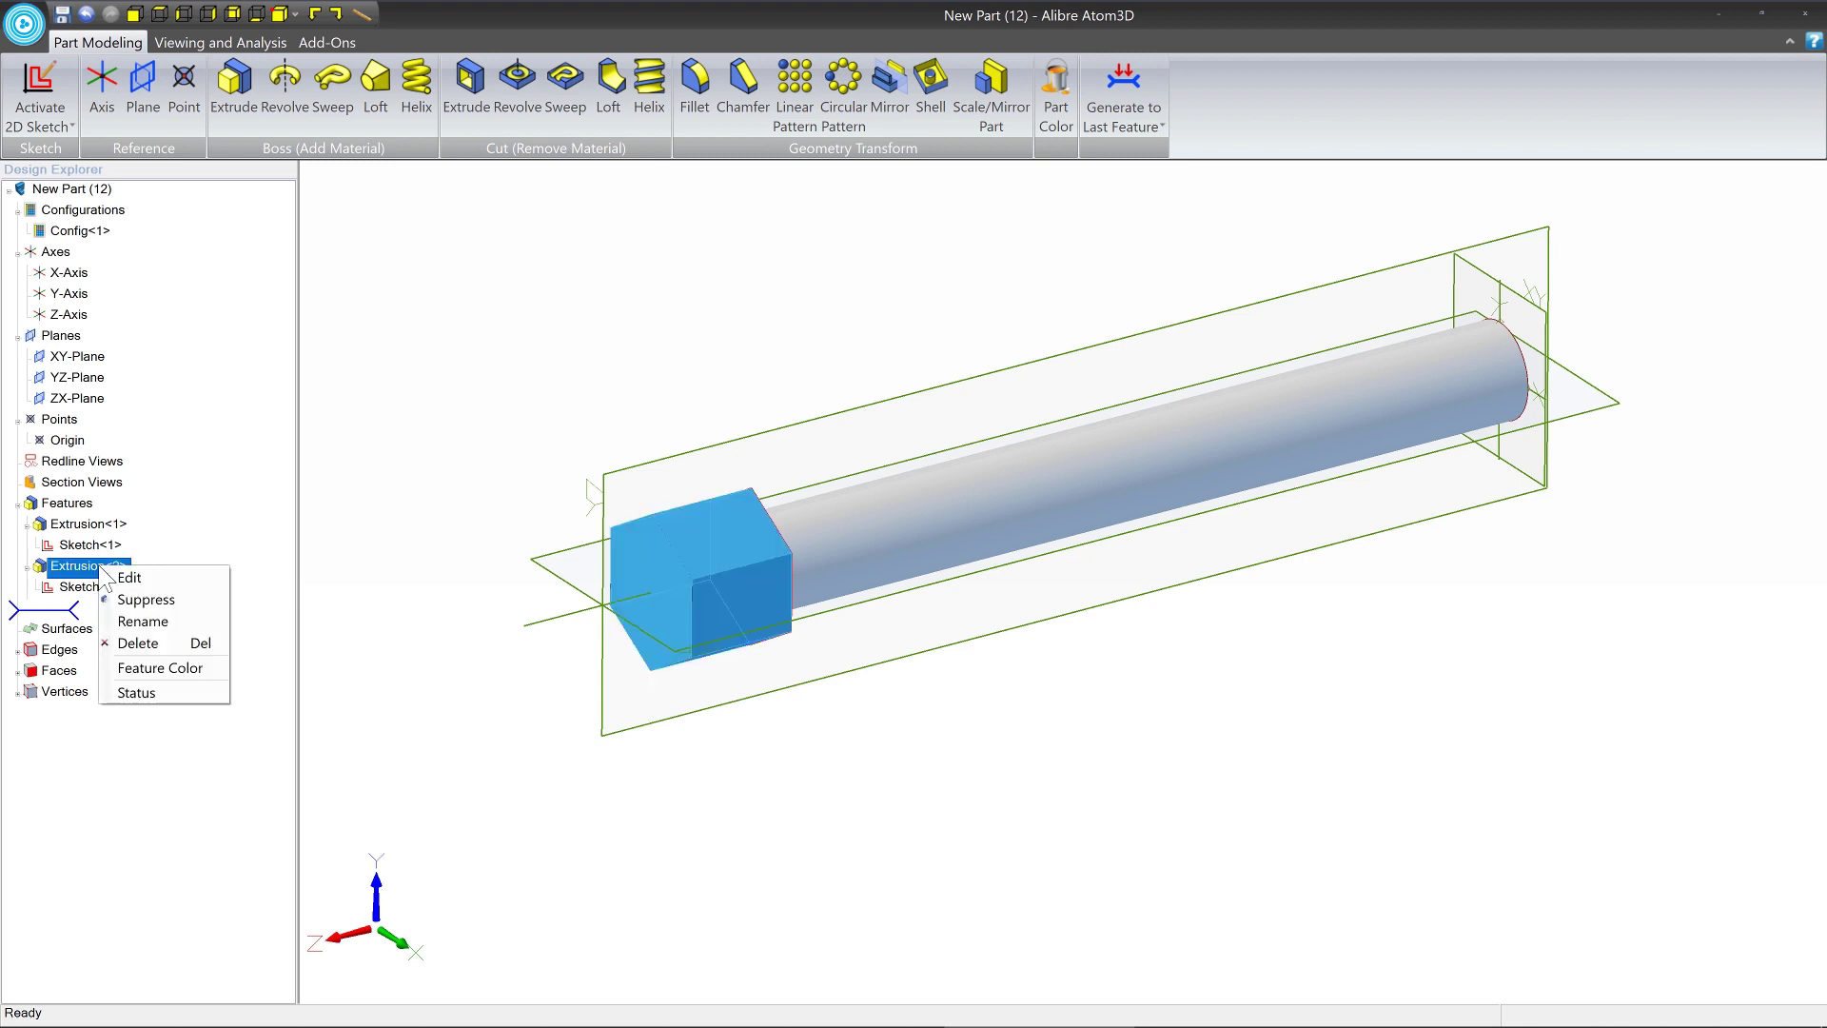
{"action": "left_click", "coordinate": [180, 576]}
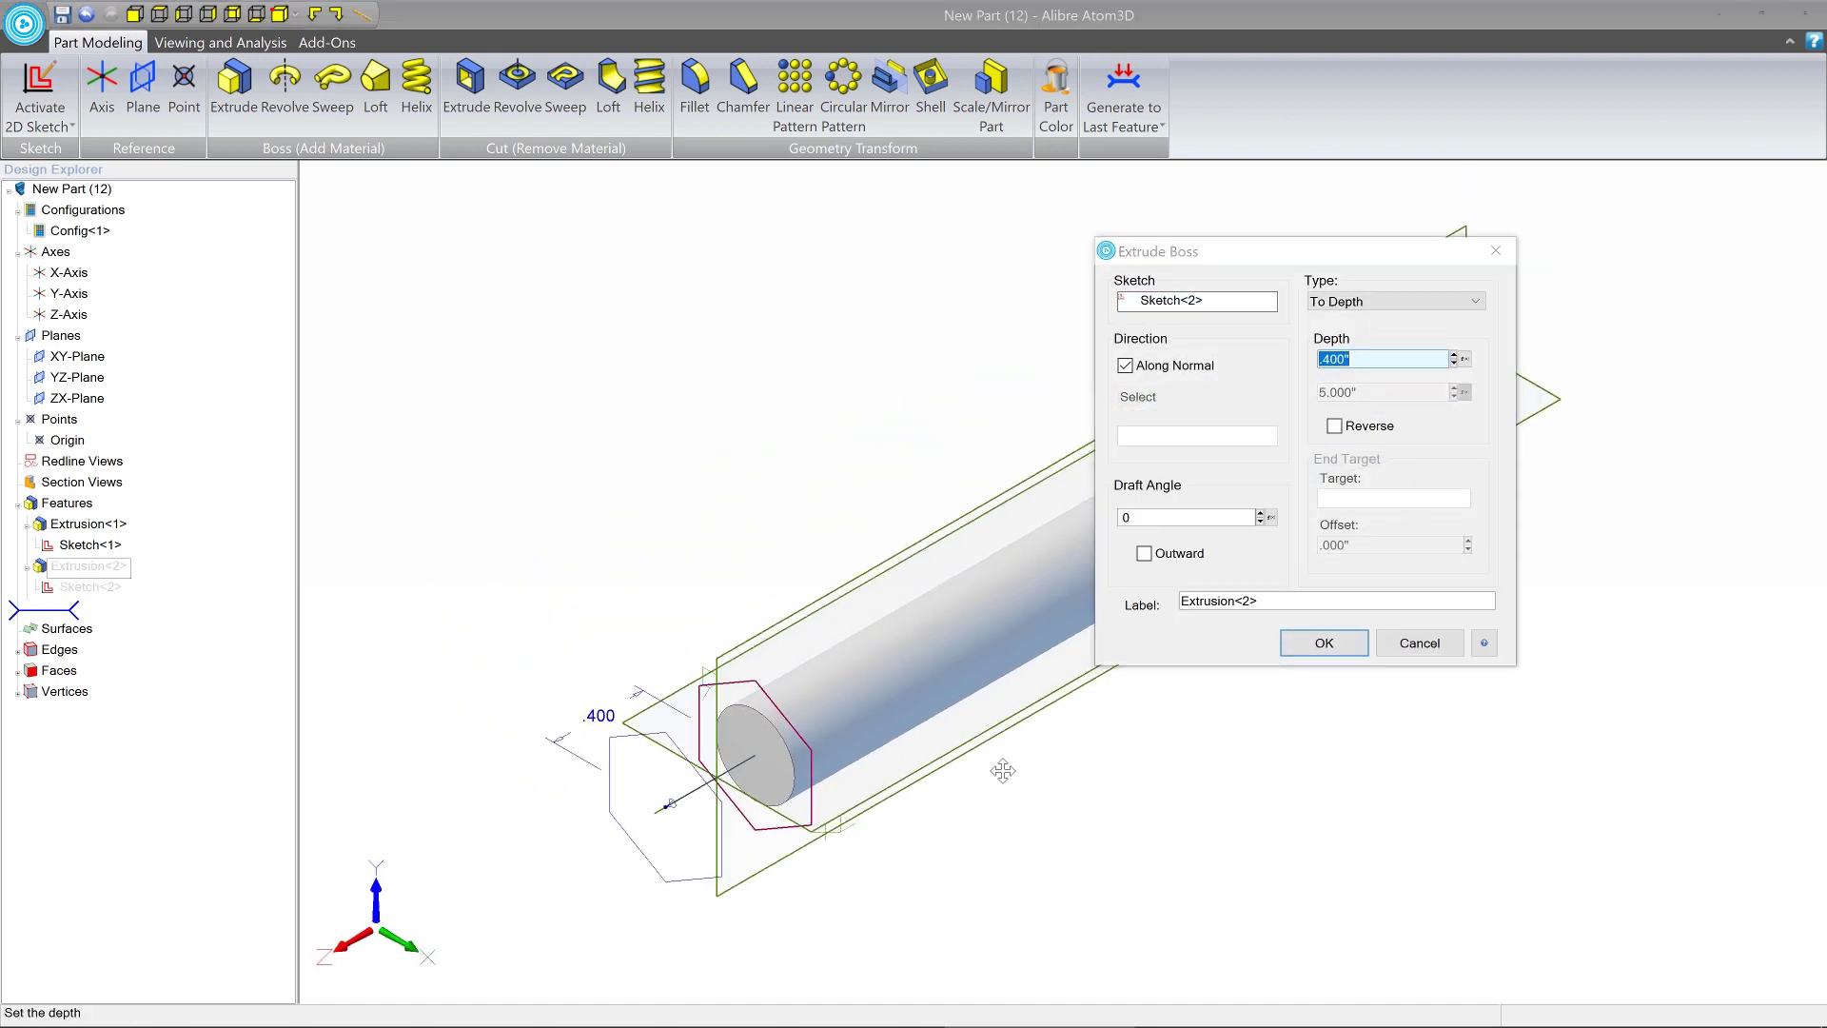
{"action": "middle_click_drag", "start_coordinate": [617, 676], "coordinate": [514, 561]}
{"action": "left_click_drag", "start_coordinate": [1373, 359], "coordinate": [1302, 362]}
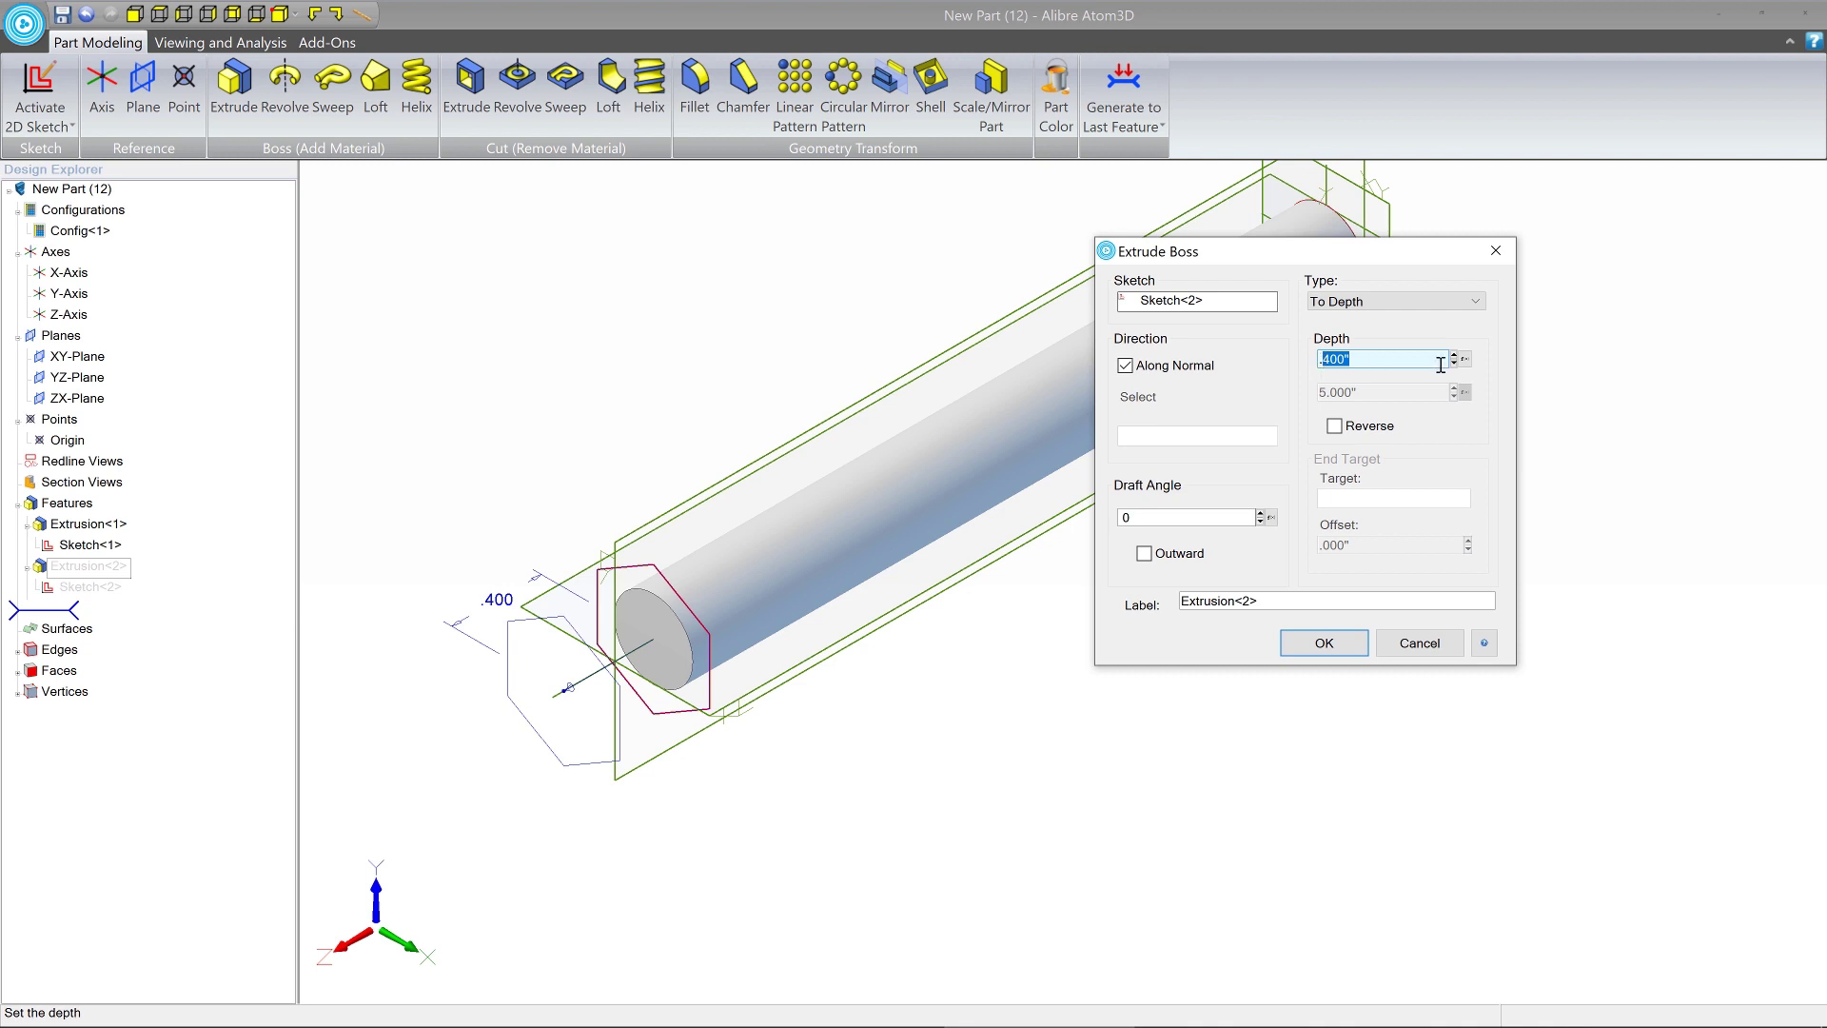
{"action": "type", "text": ".25"}
{"action": "left_click", "coordinate": [1323, 642]}
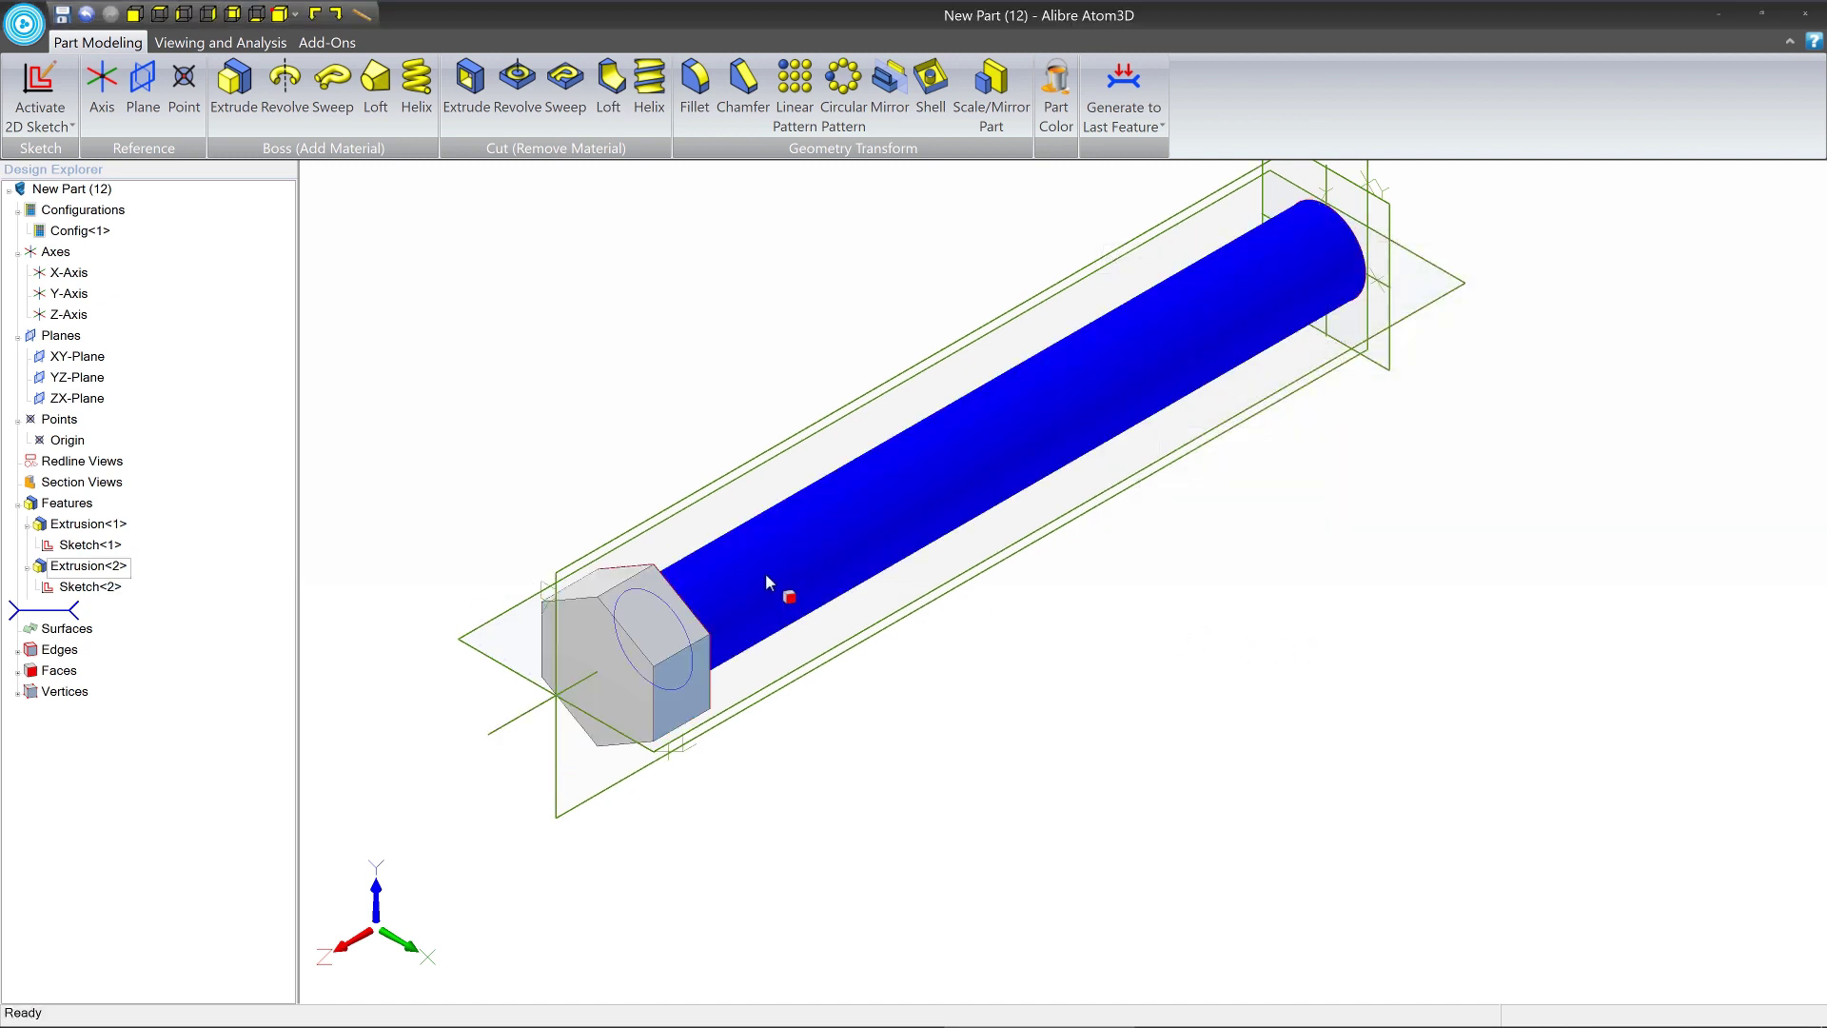
Inspect the resized bolt from the shaft end and around the head.
{"action": "scroll", "coordinate": [730, 593], "scroll_direction": "down", "scroll_amount": 3}
{"action": "right_click_drag", "start_coordinate": [774, 565], "coordinate": [1296, 633]}
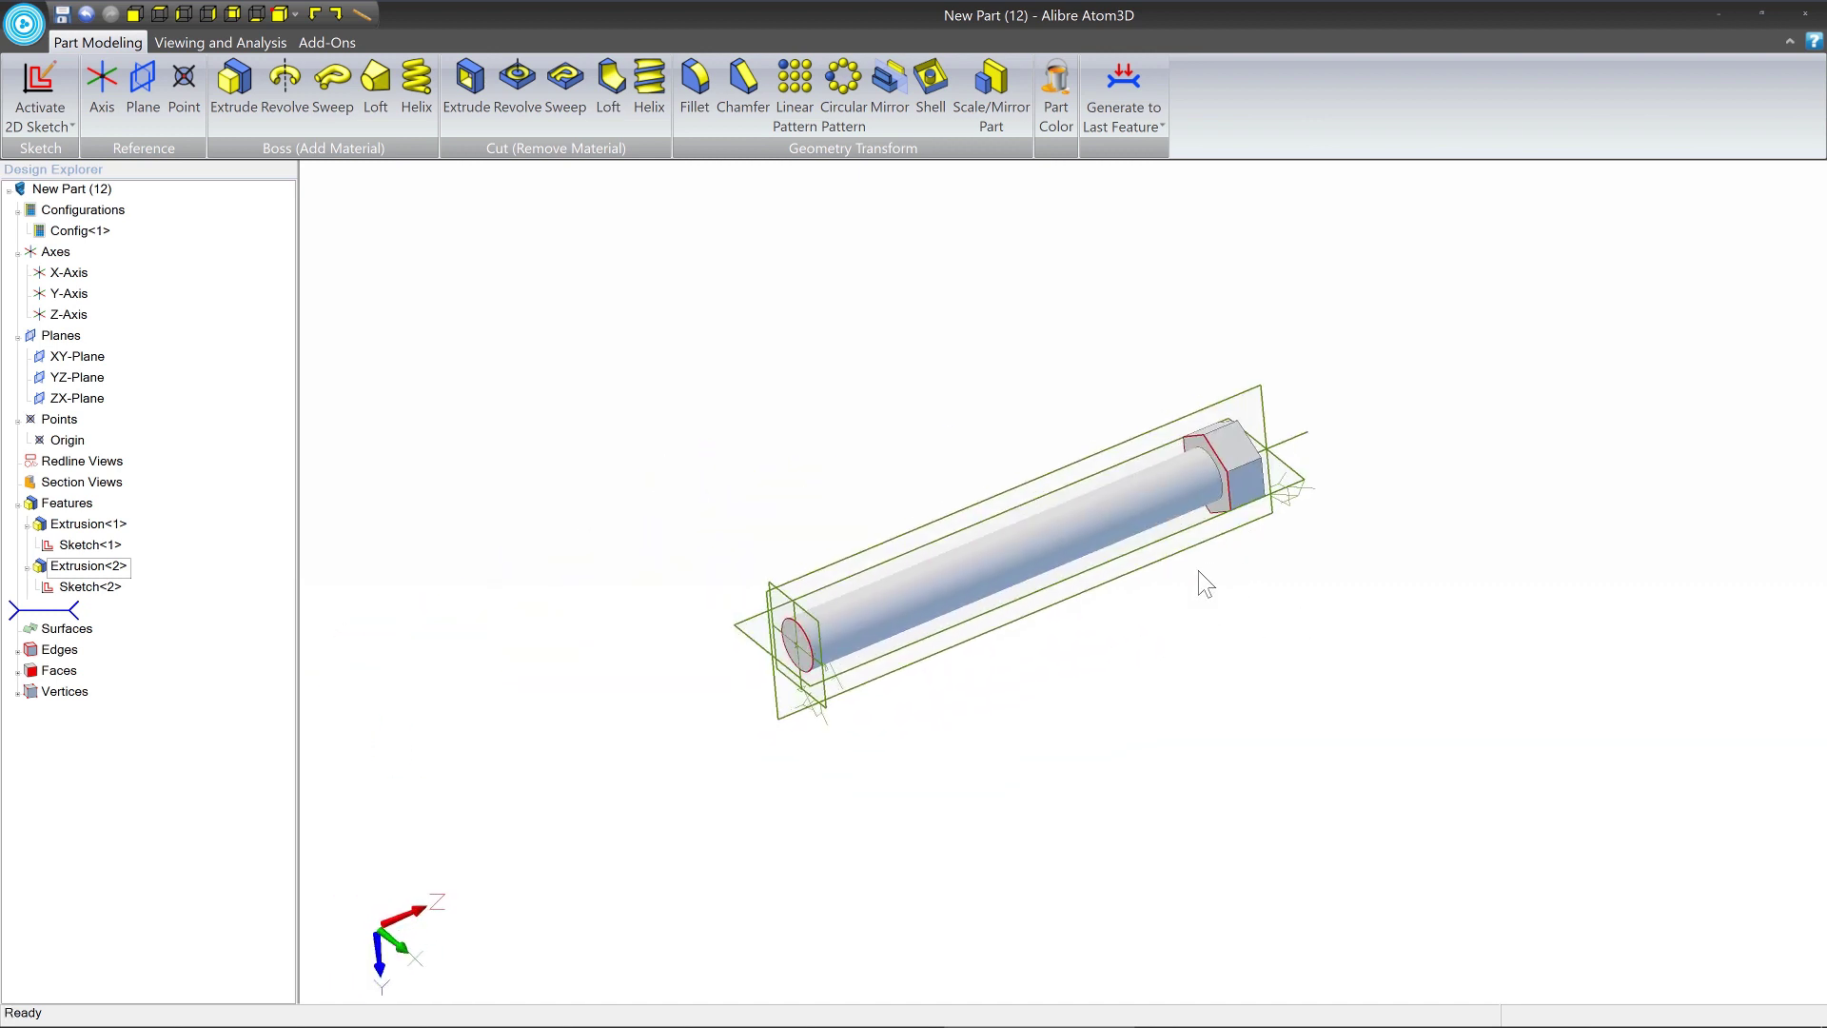
{"action": "scroll", "coordinate": [1199, 578], "scroll_direction": "up", "scroll_amount": 3}
{"action": "left_click", "coordinate": [651, 683]}
{"action": "key", "text": "Escape"}
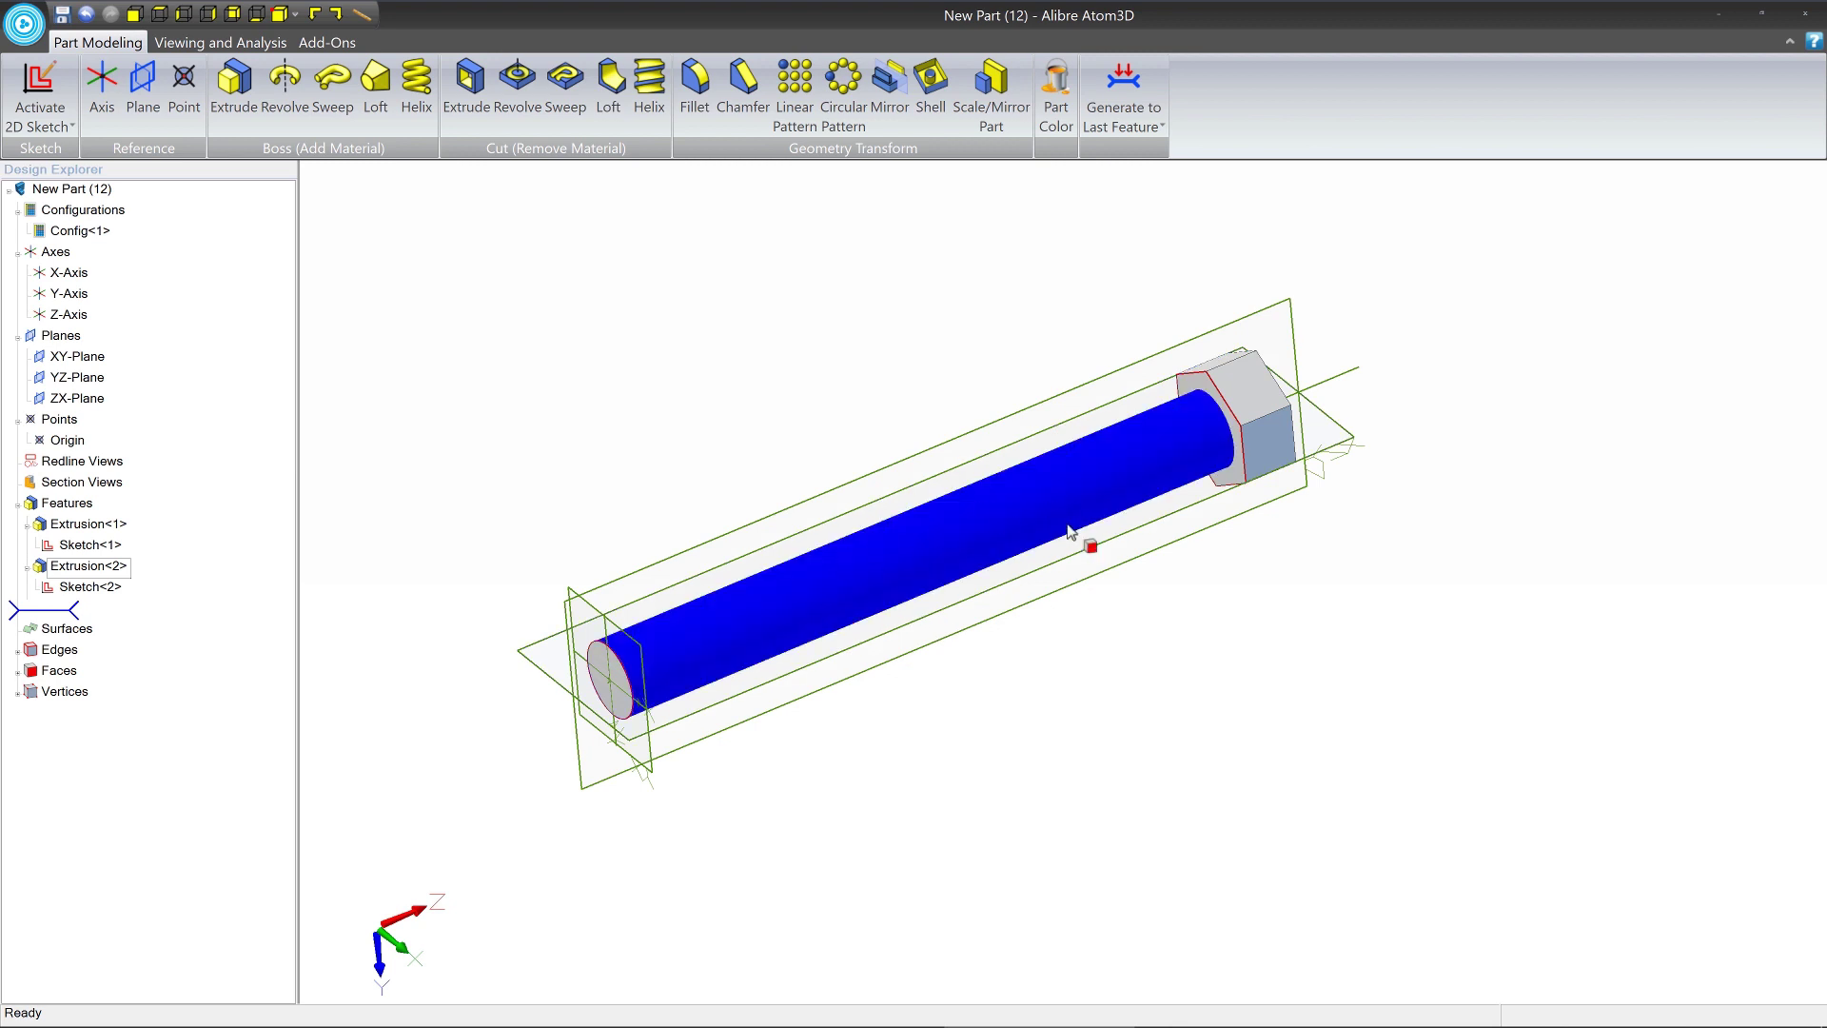
{"action": "middle_click_drag", "start_coordinate": [1266, 418], "coordinate": [1380, 443]}
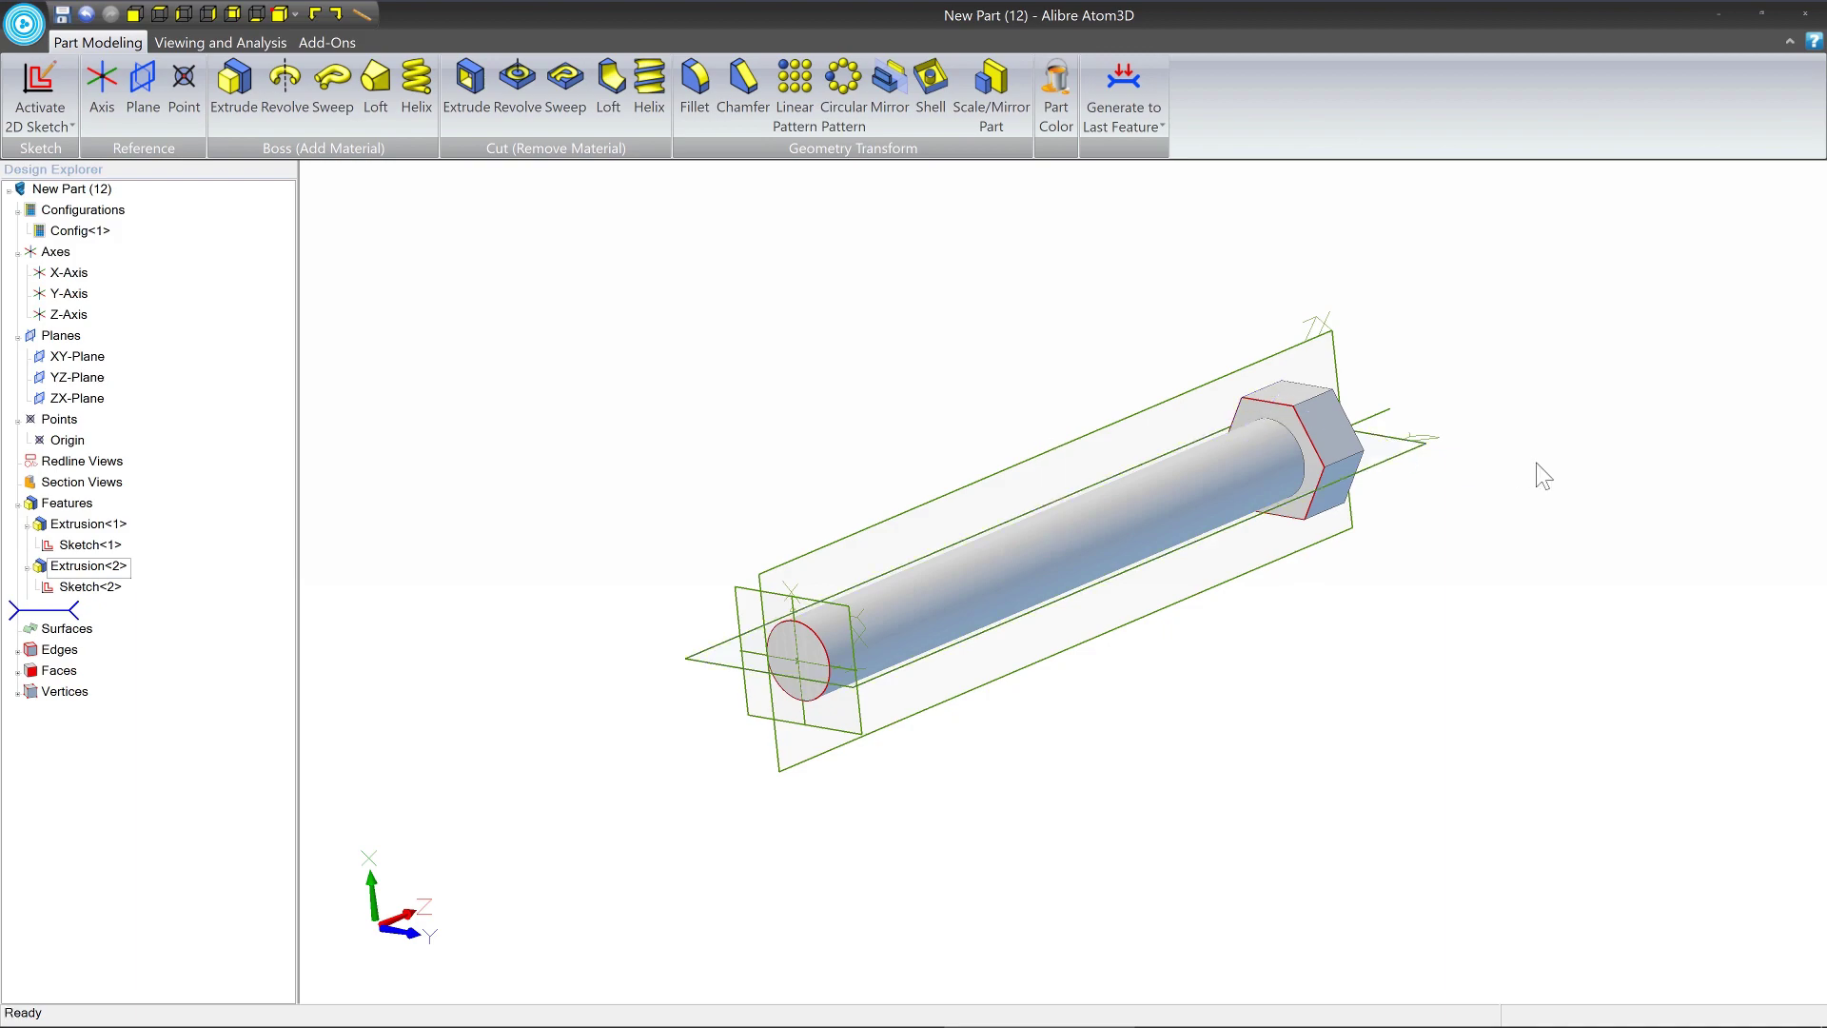